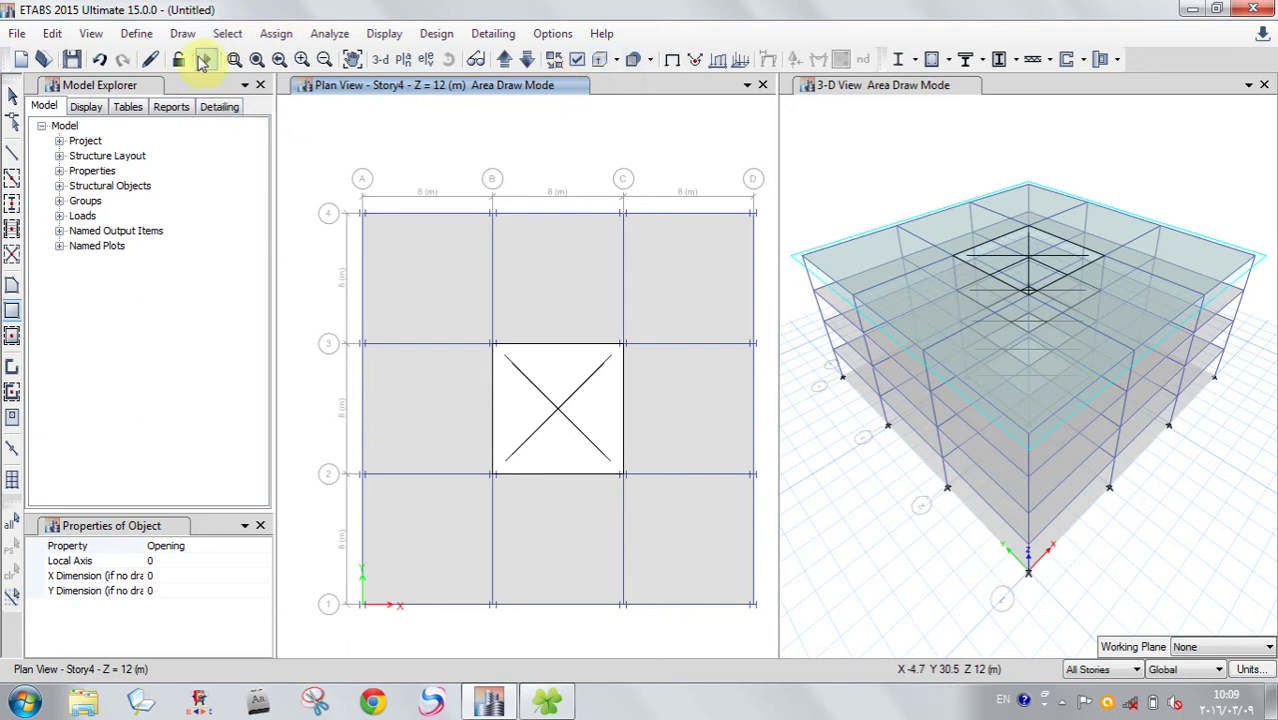
- Delete the Snow load, EQ load, W load and Sdead patterns from the model's load pattern definitions
click(138, 34)
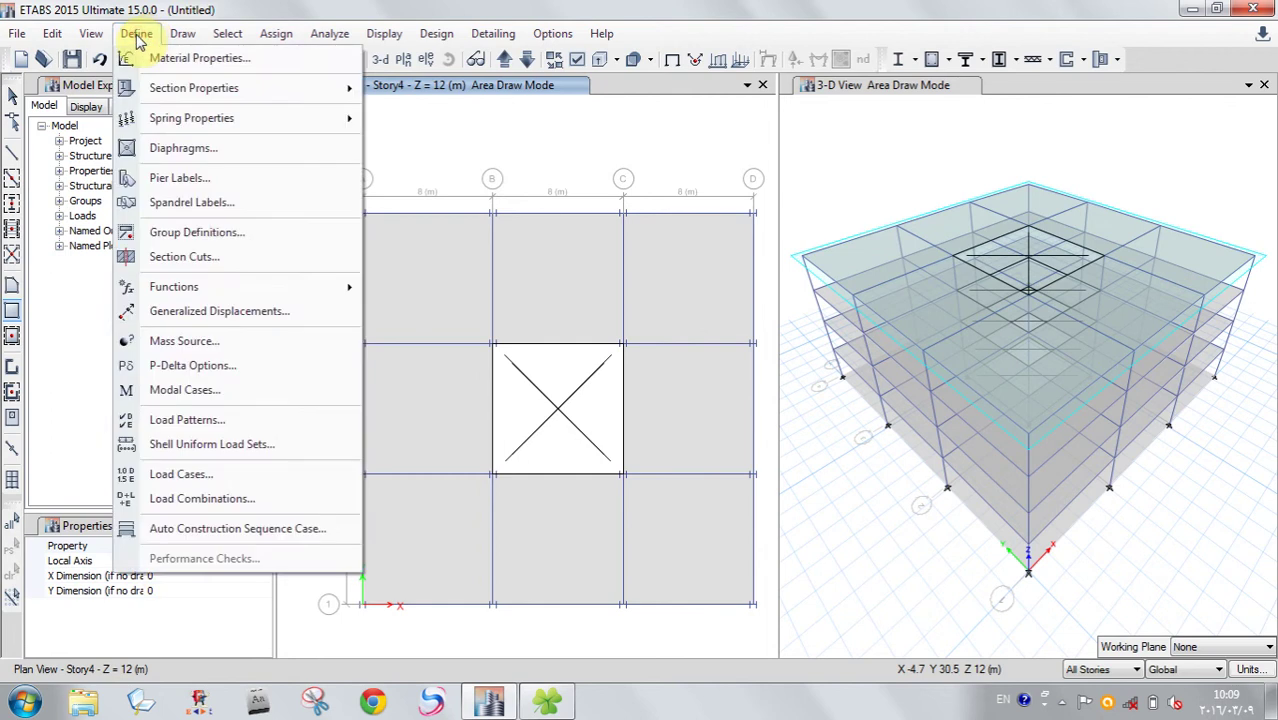
click(180, 421)
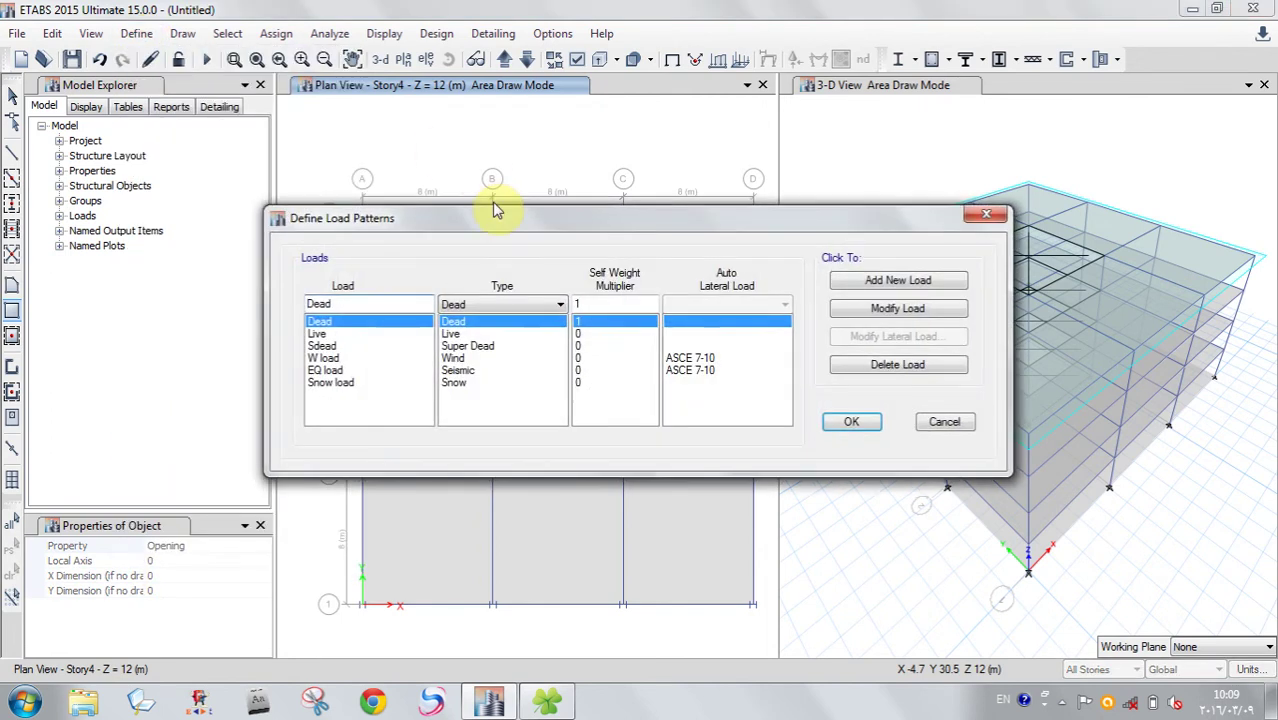
drag(479, 214, 471, 133)
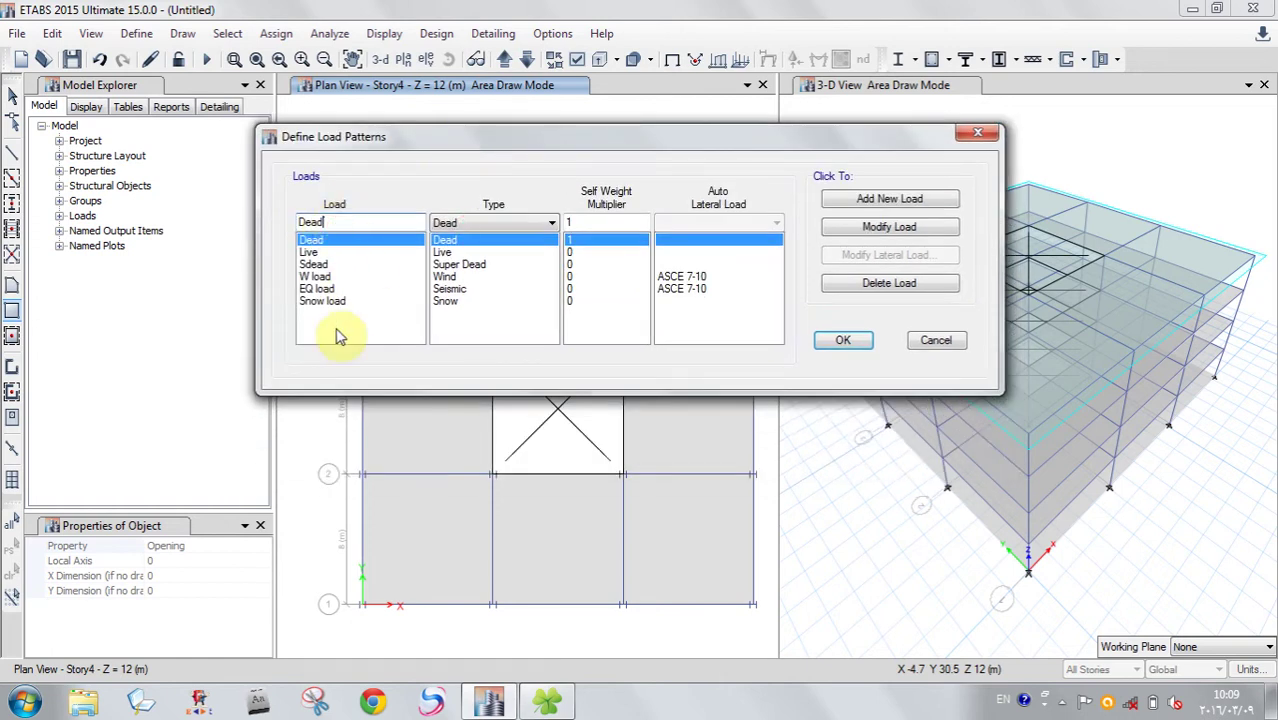
click(330, 301)
click(870, 284)
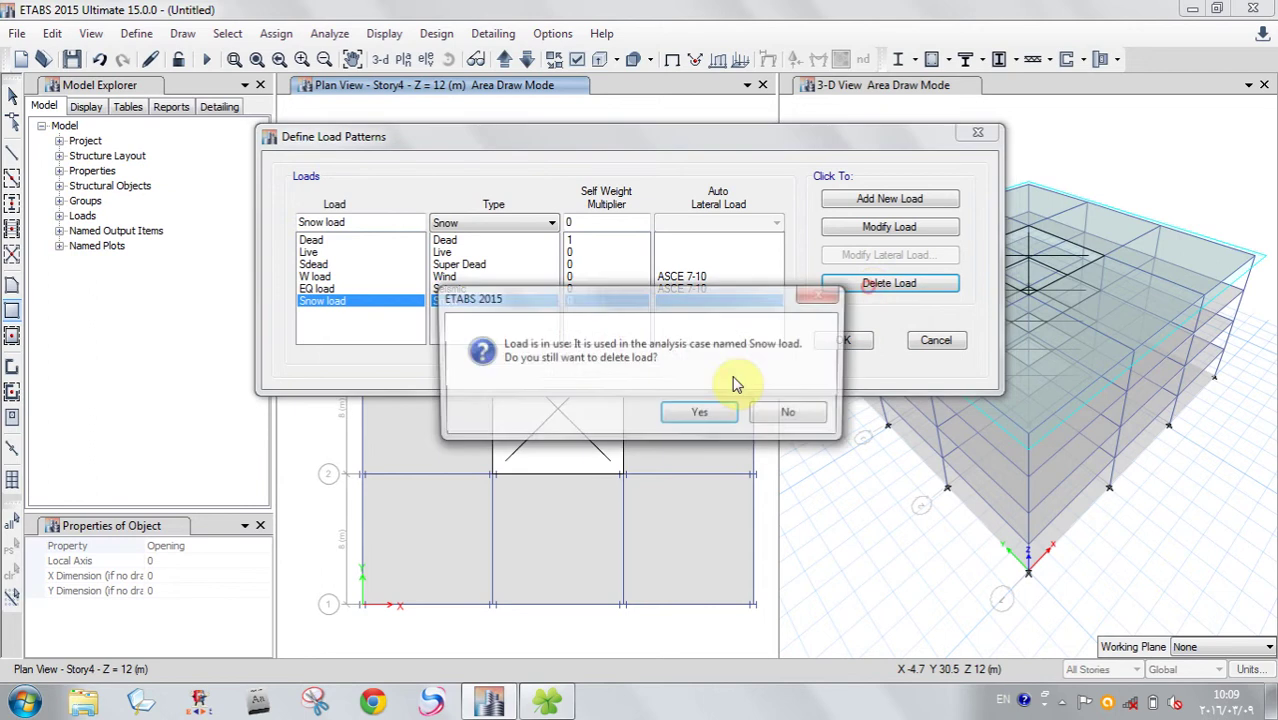
click(704, 413)
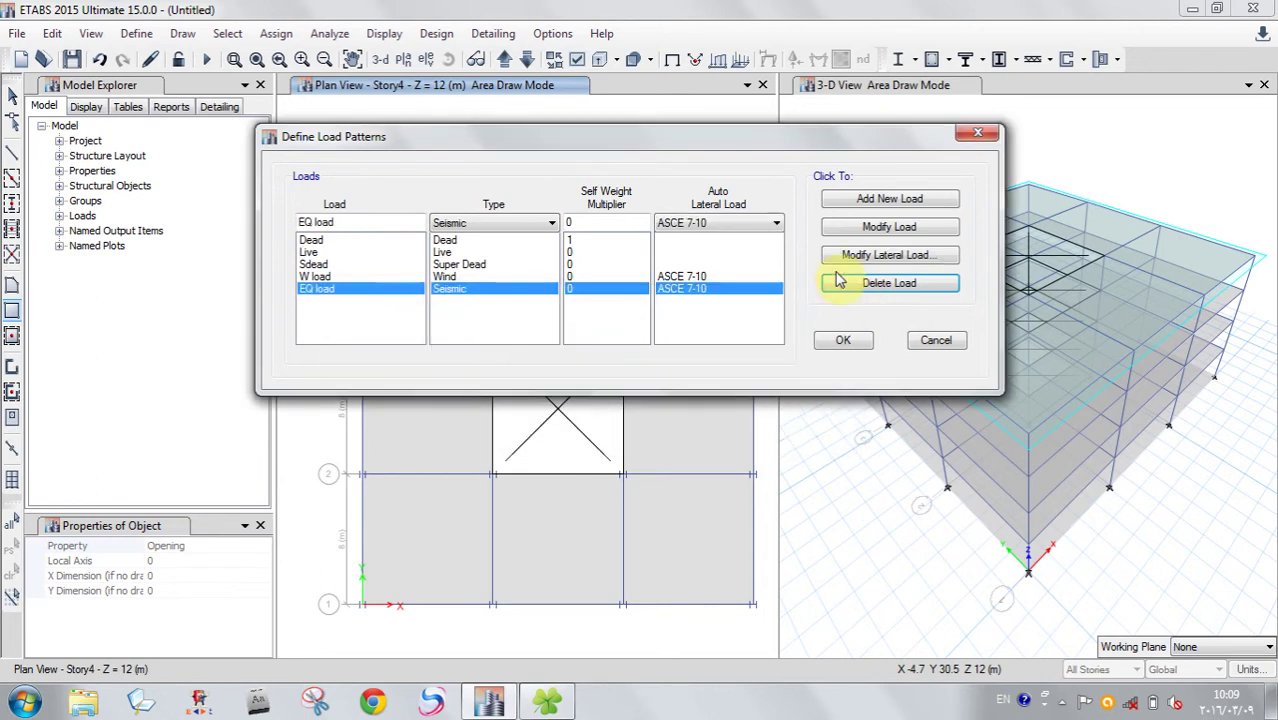
click(700, 414)
click(832, 284)
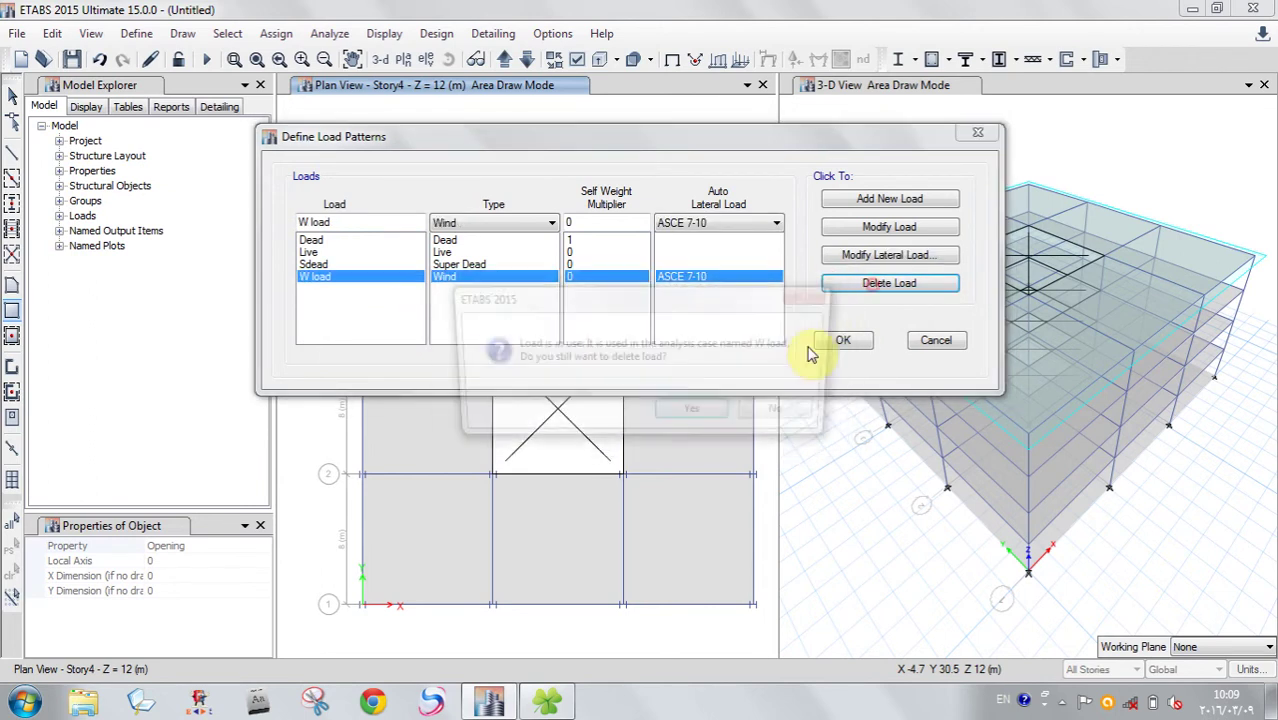
click(697, 413)
click(904, 283)
click(697, 414)
- Add a new load pattern named Sdead with the type Super Dead
double_click(310, 222)
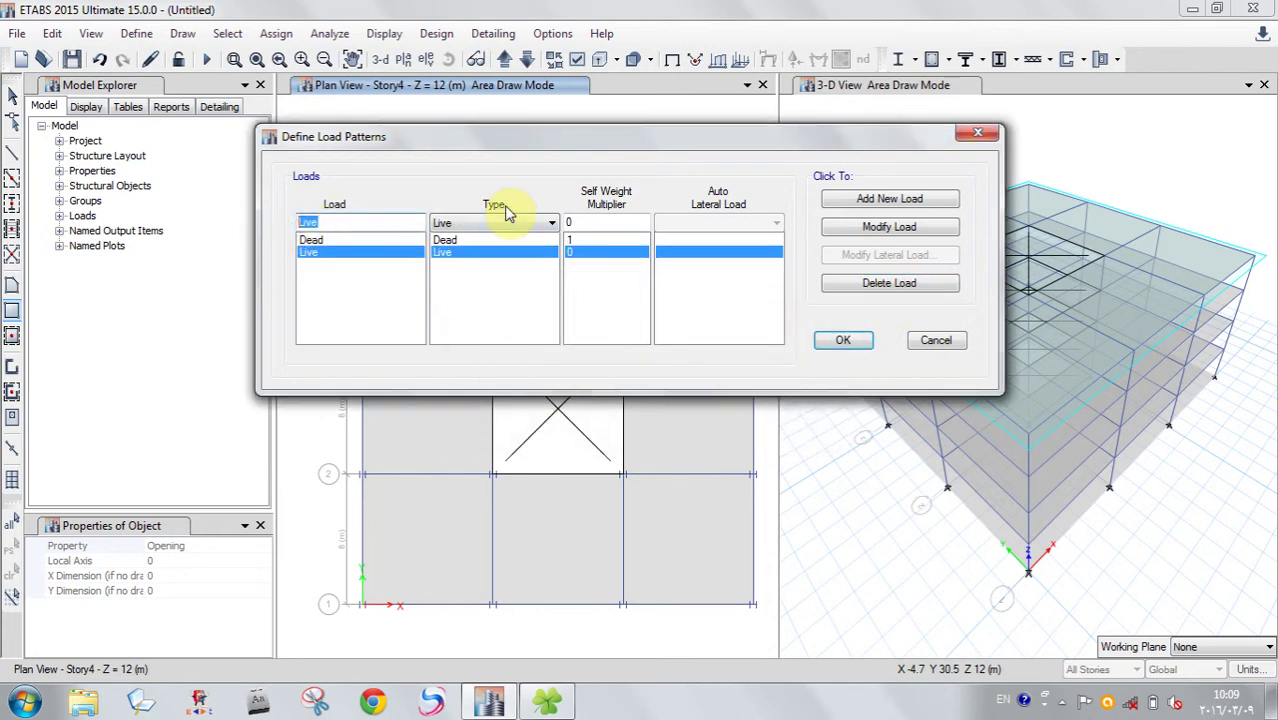
text(Sdead)
click(503, 223)
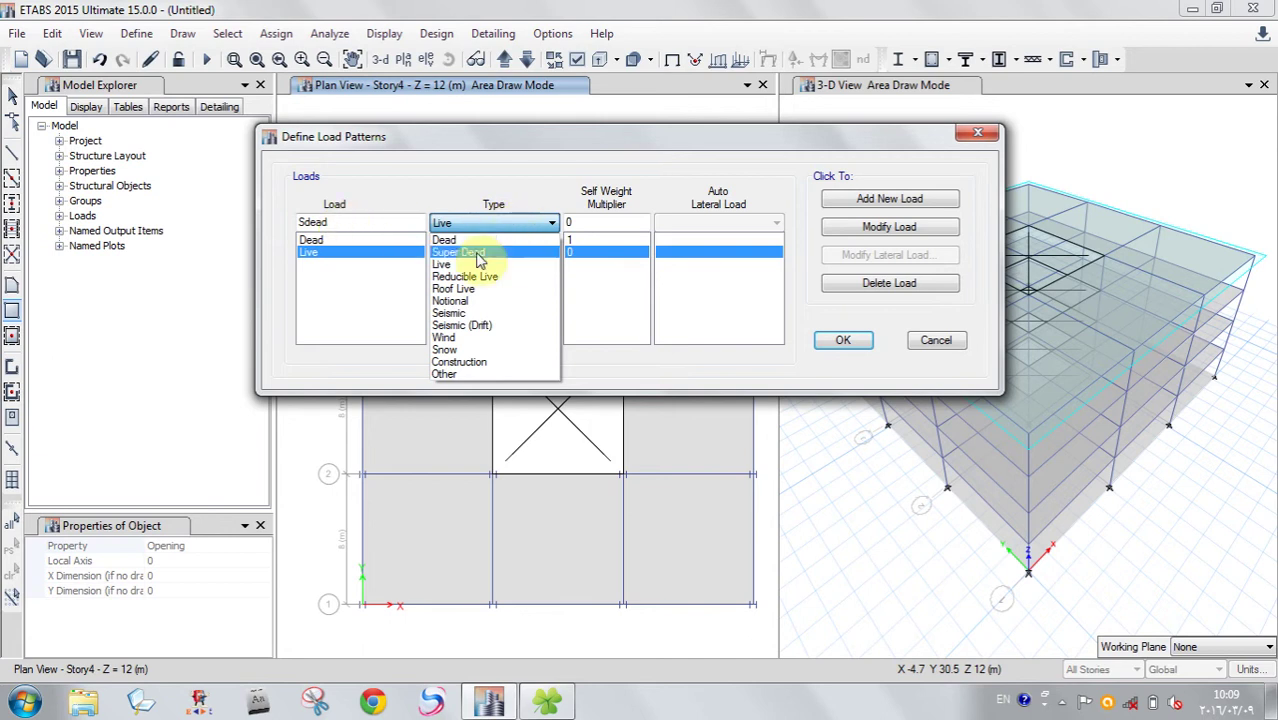
click(466, 253)
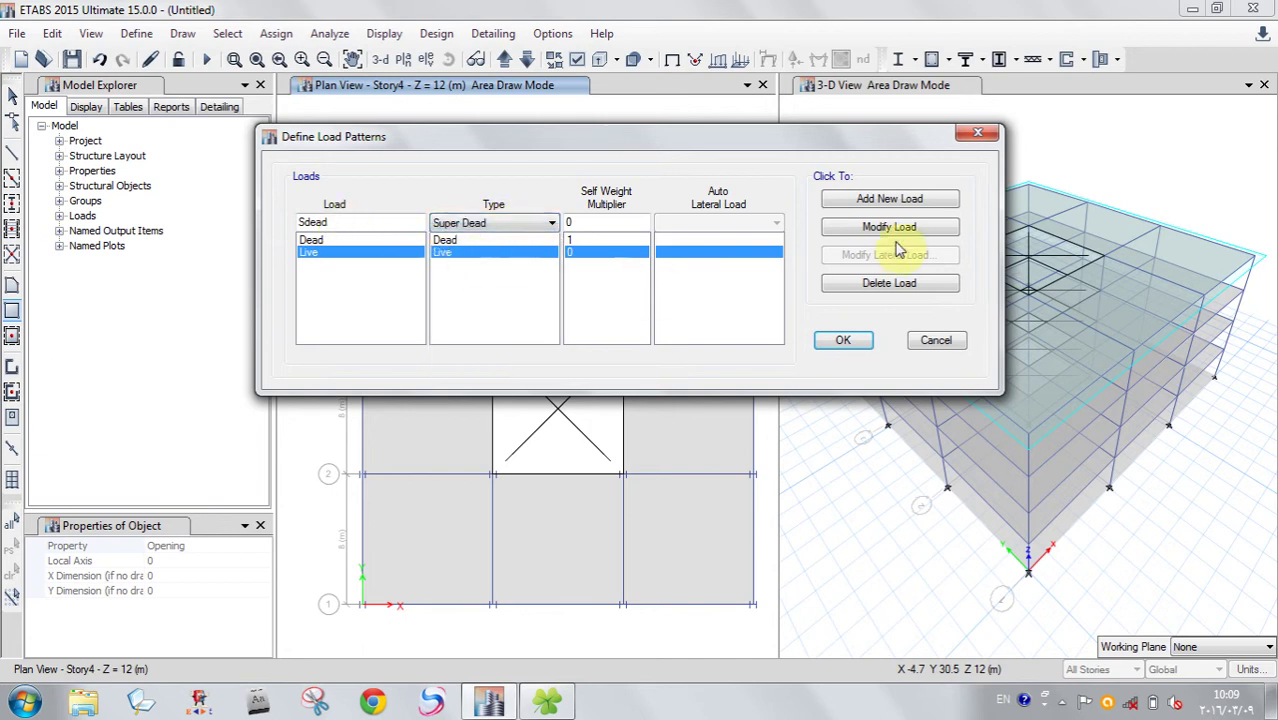
click(889, 199)
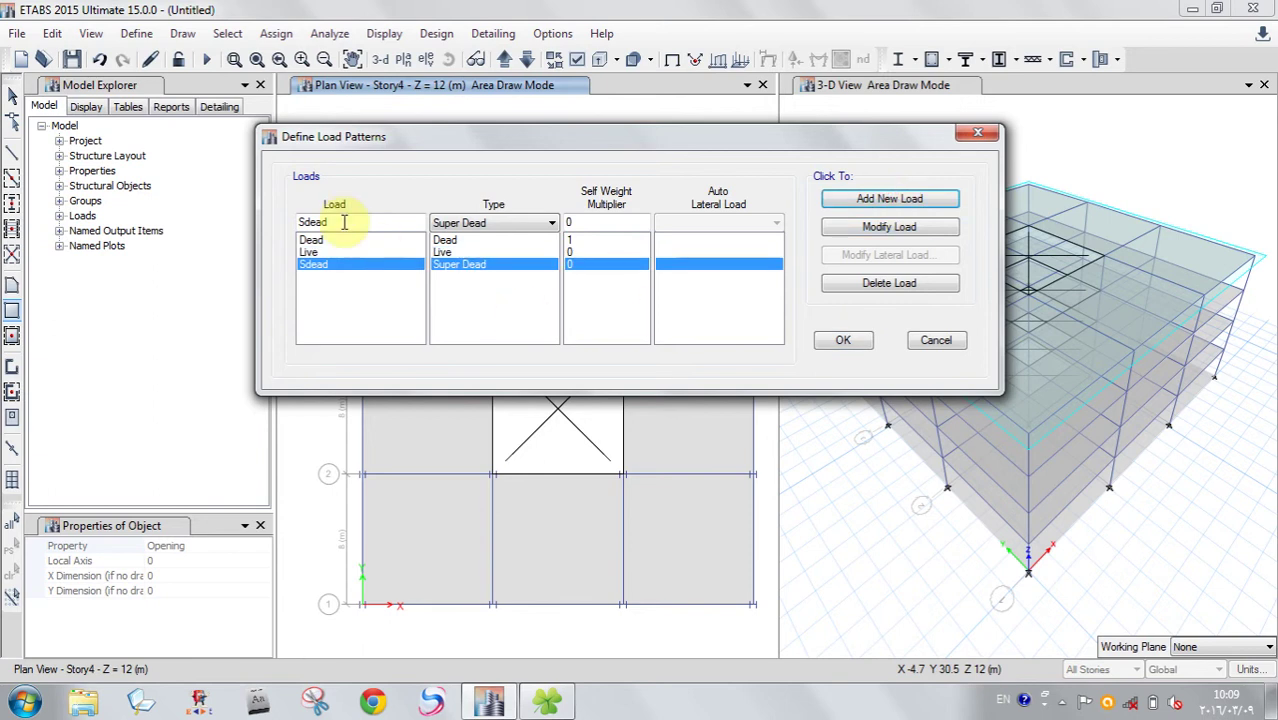
- Add a load pattern named EQ of type Seismic with ASCE 7-10 as its auto lateral load
drag(340, 222, 272, 220)
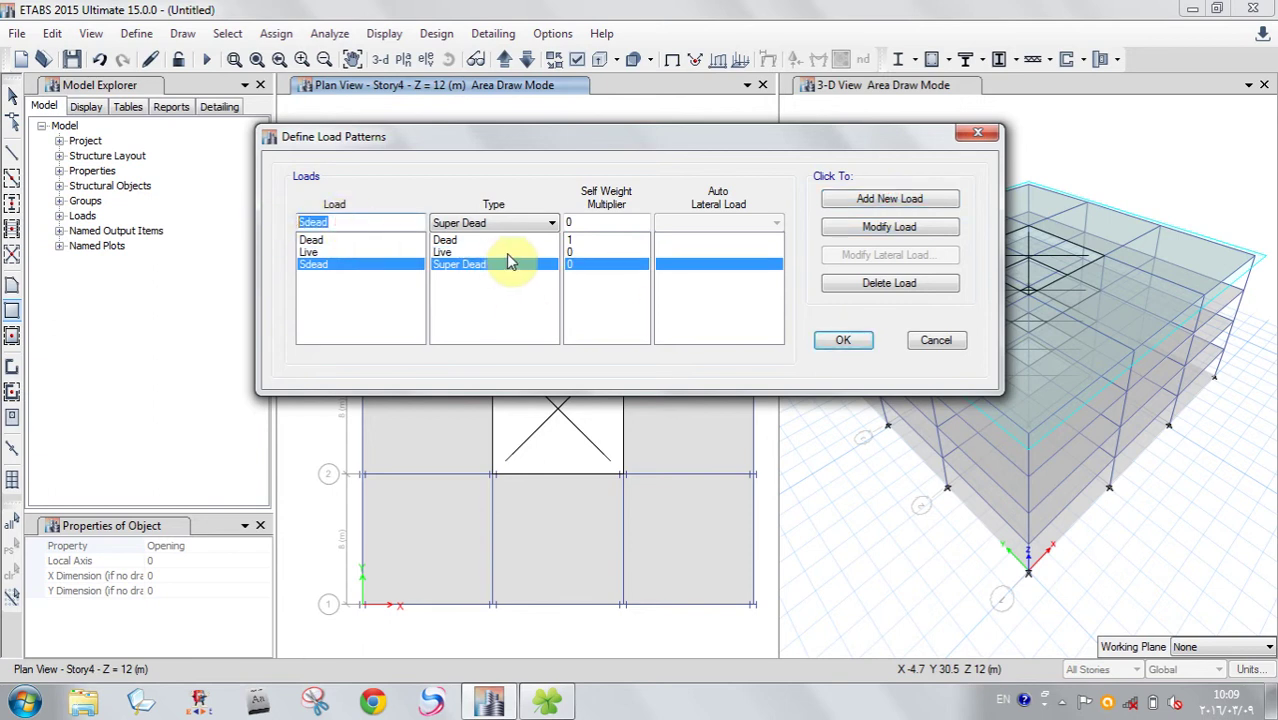
text(EQ)
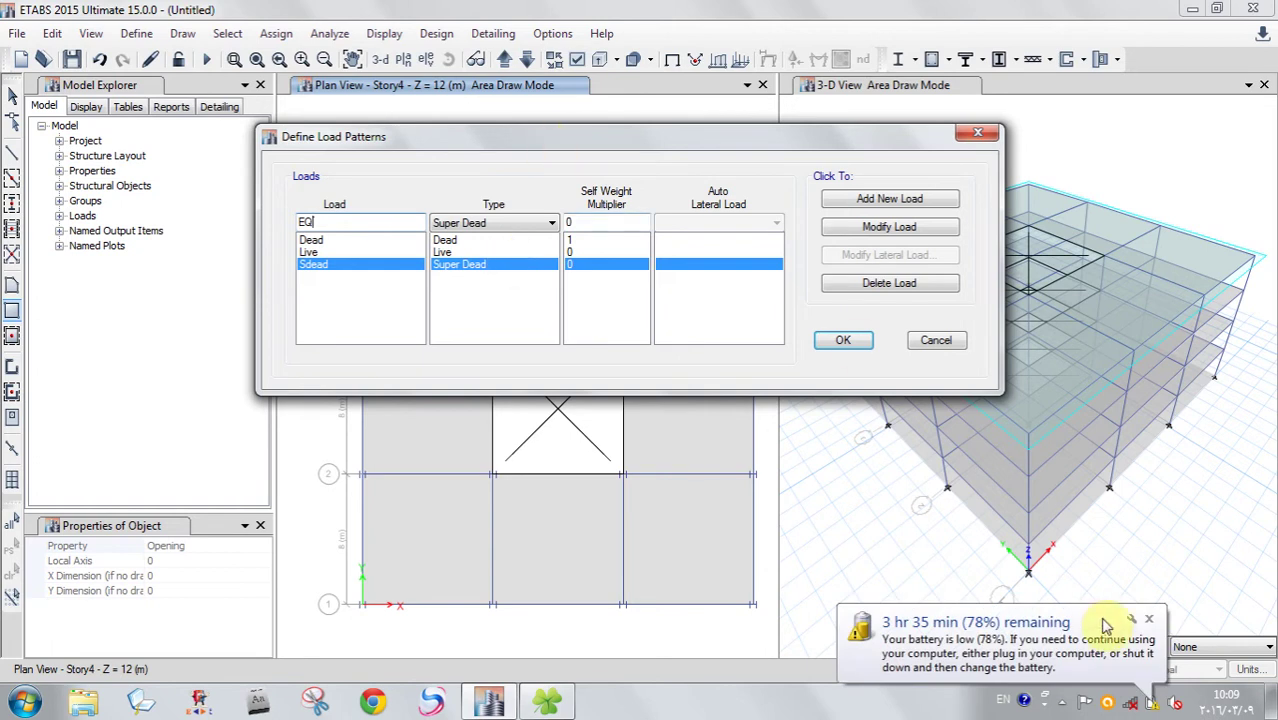
click(1148, 619)
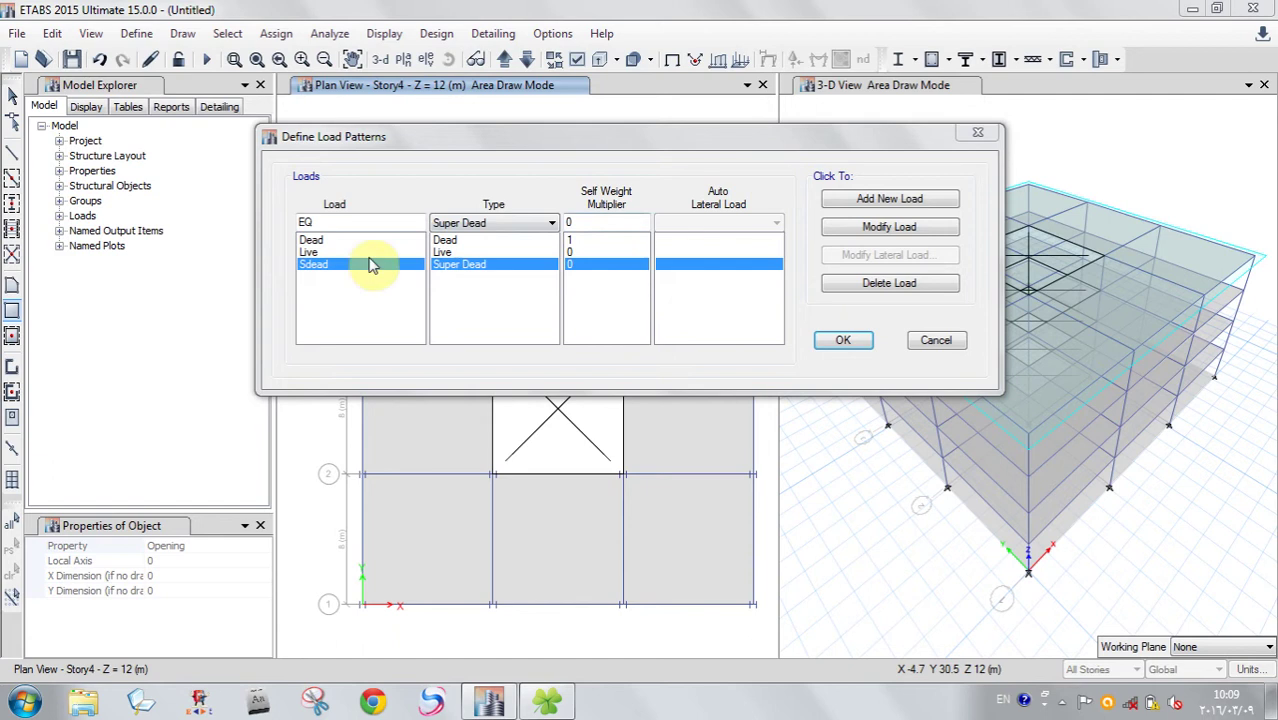
click(517, 226)
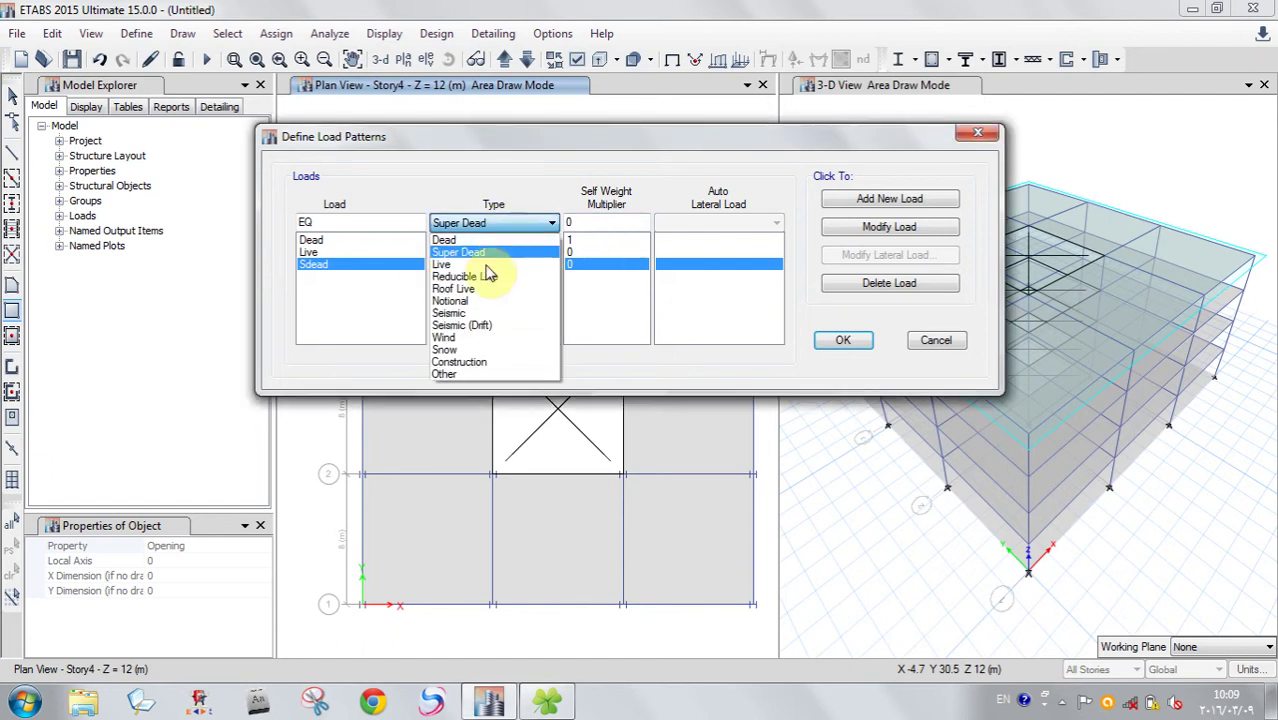
click(466, 314)
click(711, 226)
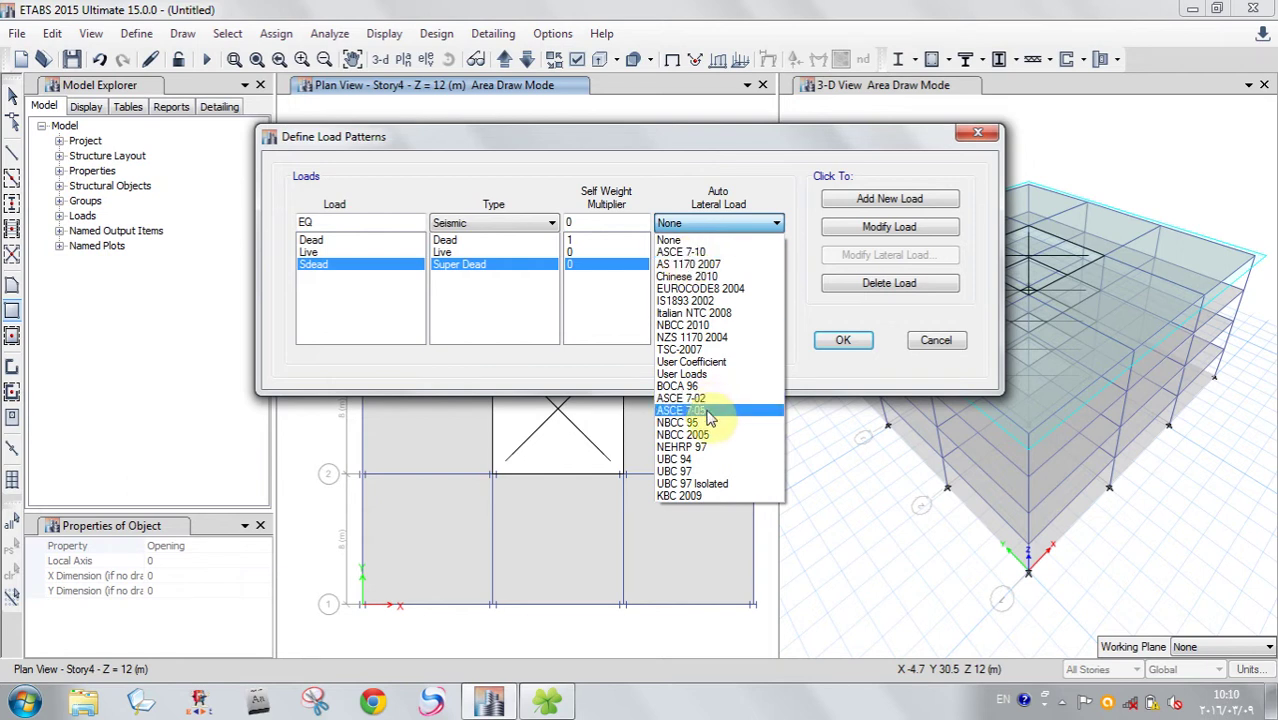
click(691, 254)
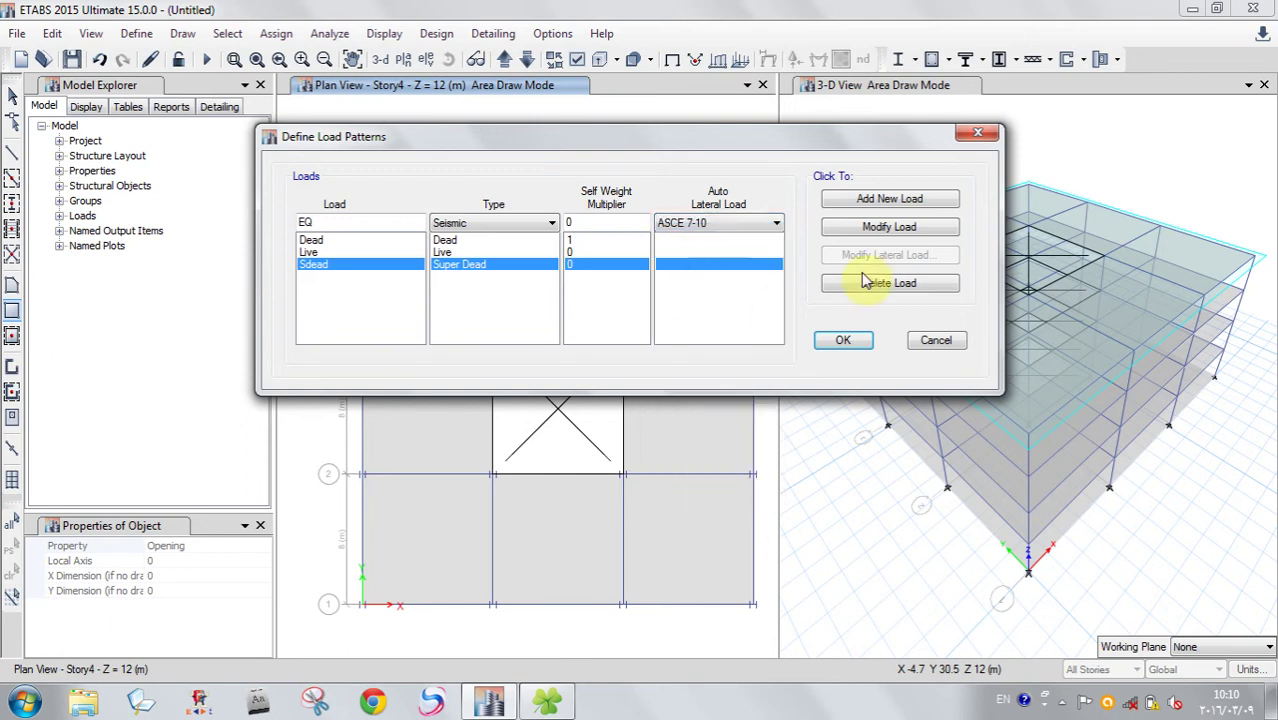
click(874, 203)
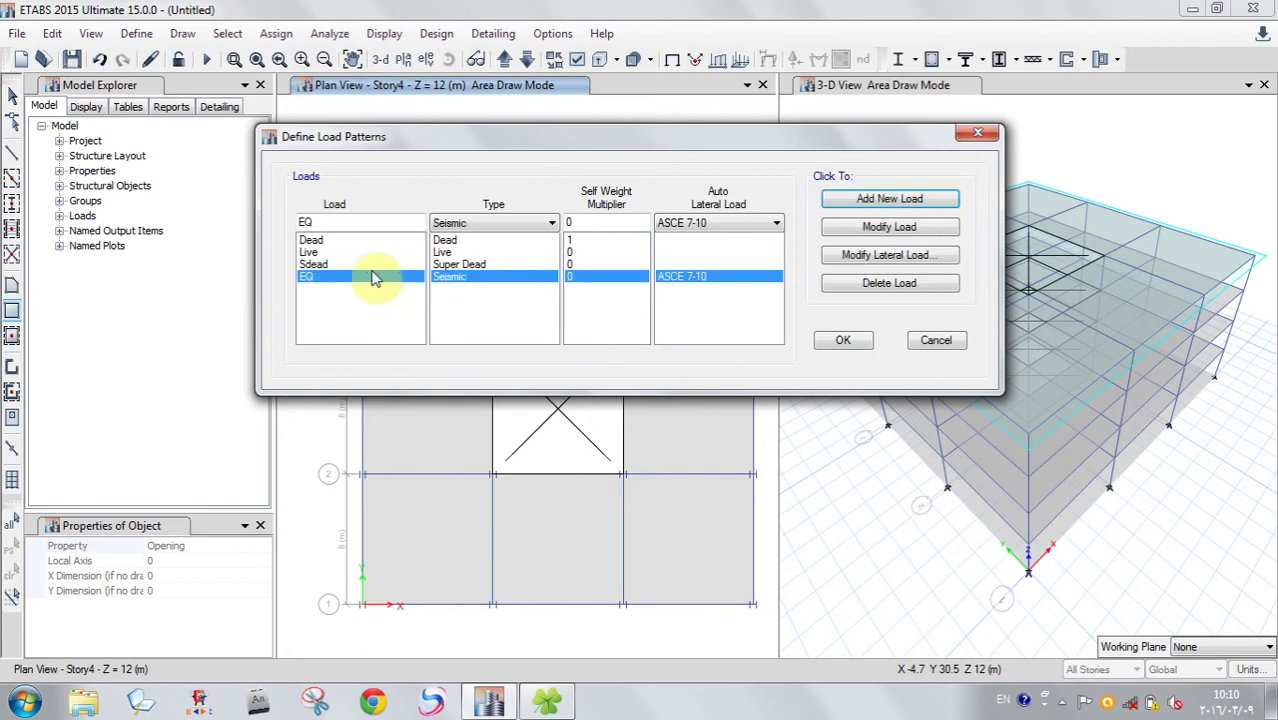
- Add a load pattern named WL of type Wind with ASCE 7-10 as its auto lateral load
click(368, 227)
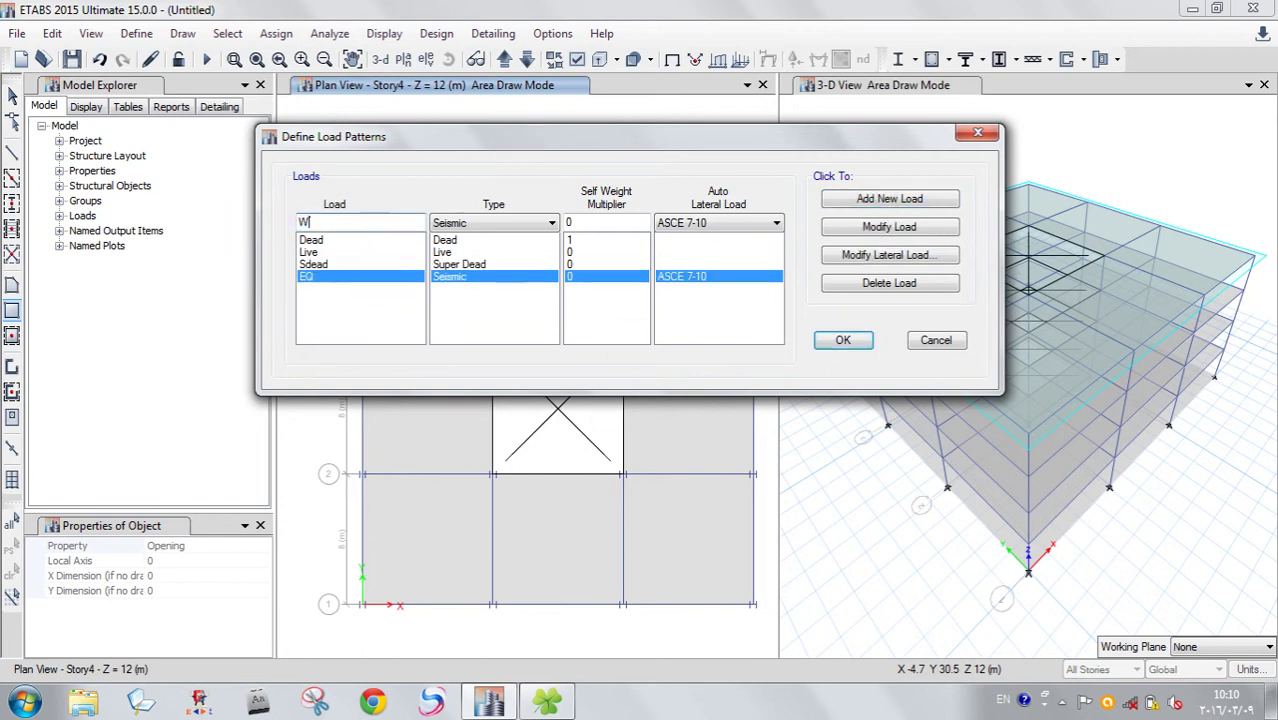
click(491, 222)
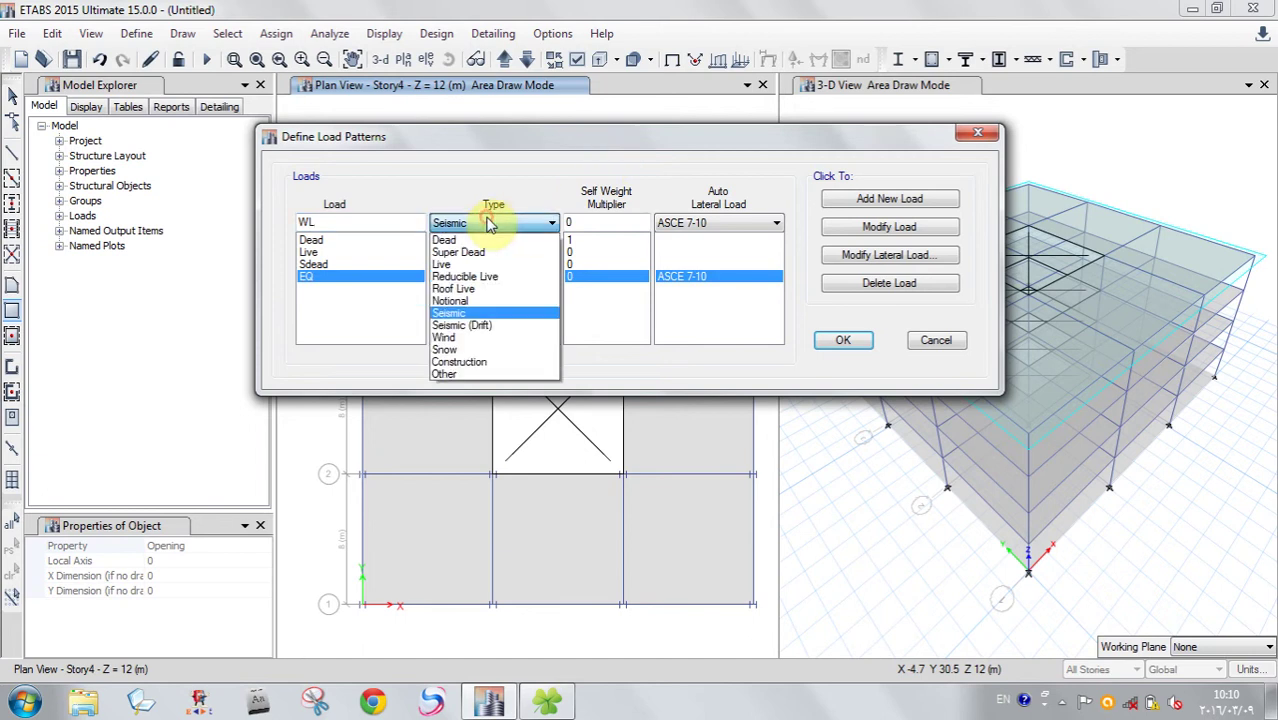
click(460, 338)
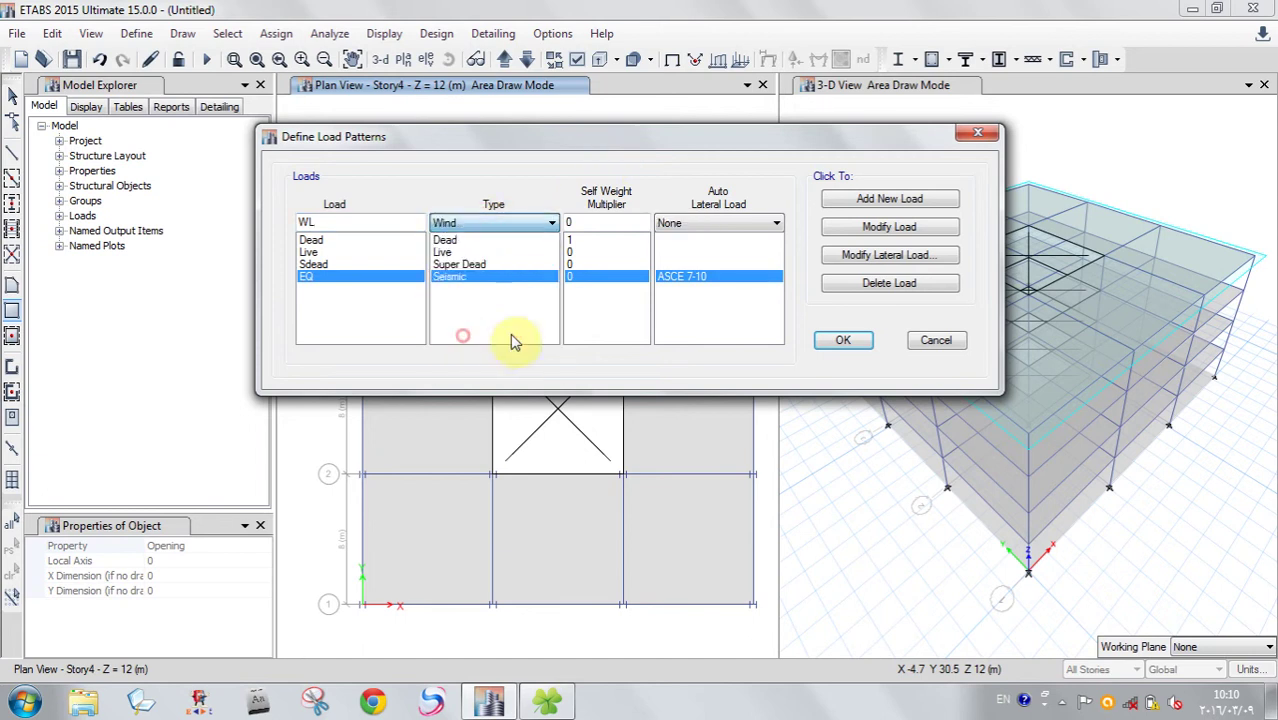
click(730, 222)
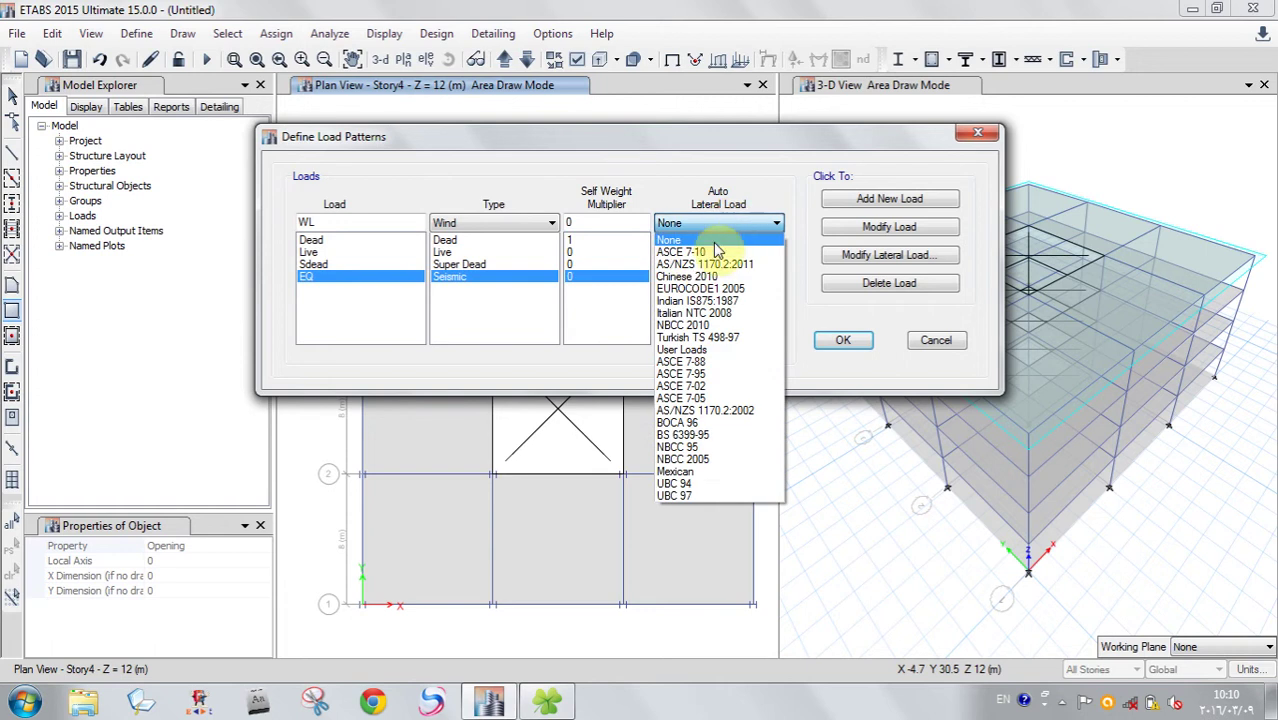
click(689, 254)
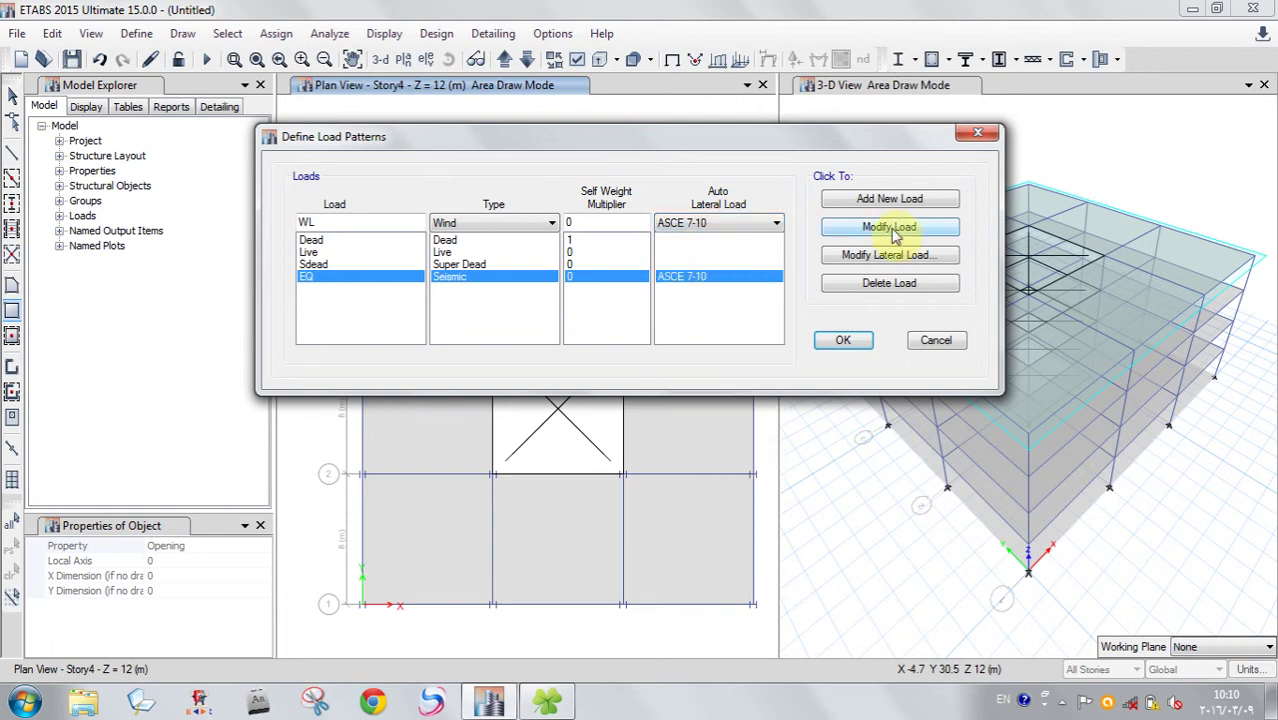
click(890, 200)
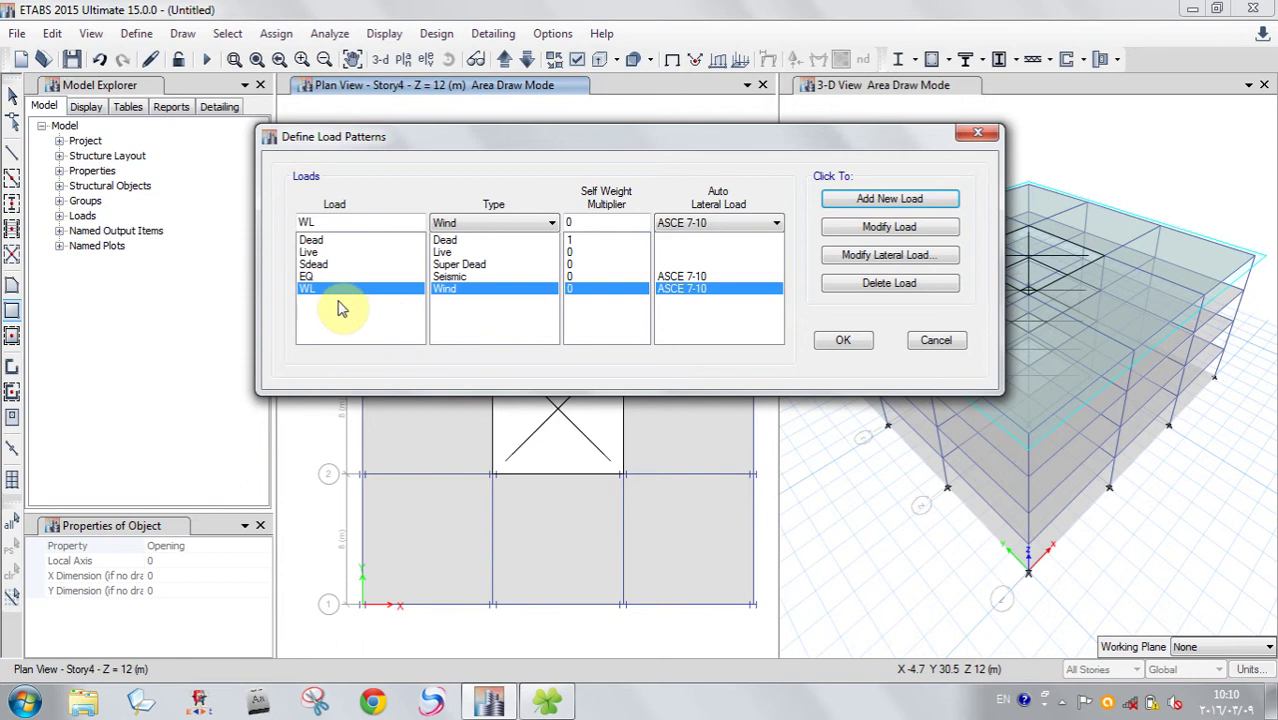
- Review the ASCE 7-10 seismic loading parameters of the EQ load pattern, leaving them without saving any edits
click(310, 280)
click(316, 276)
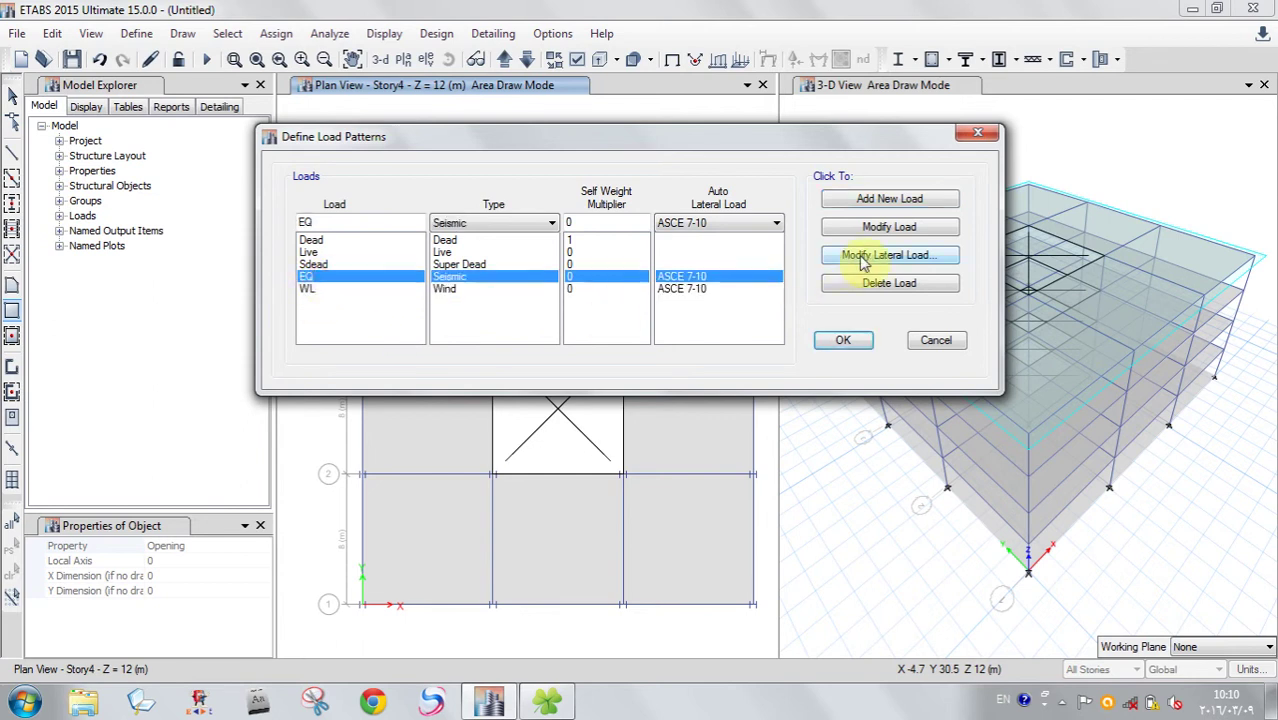
click(873, 258)
drag(525, 115, 656, 89)
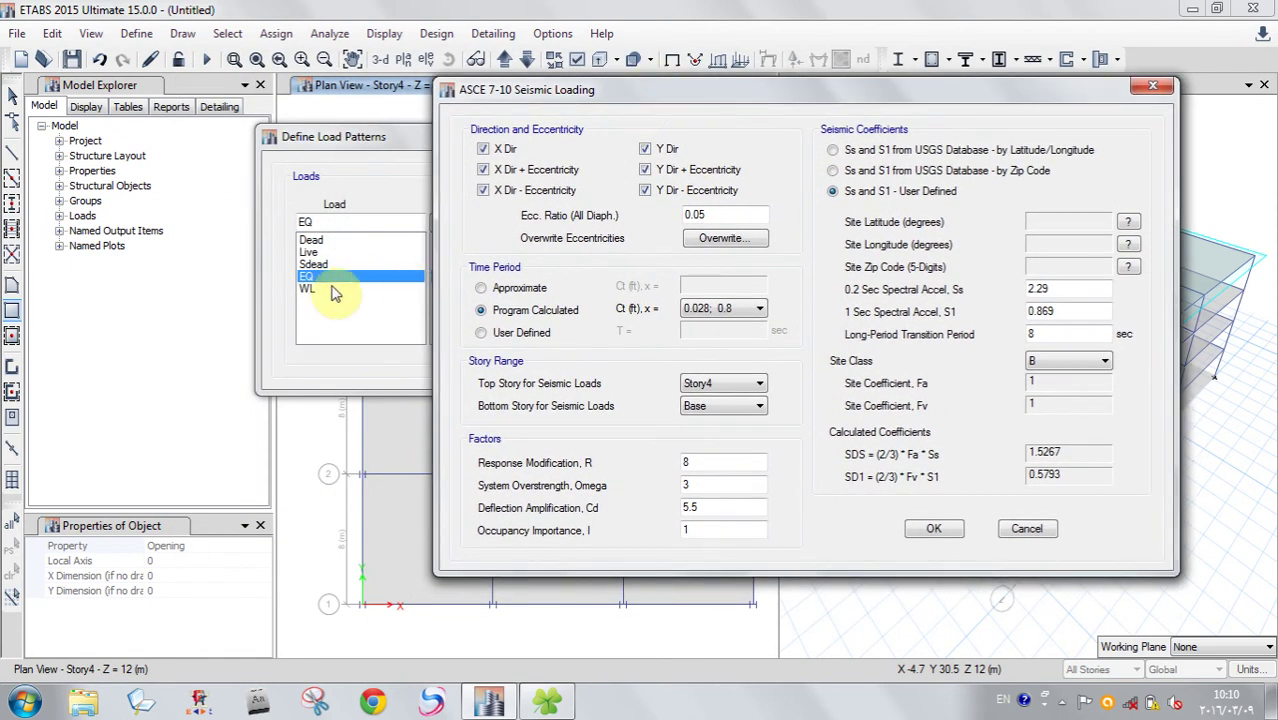
drag(810, 88, 699, 64)
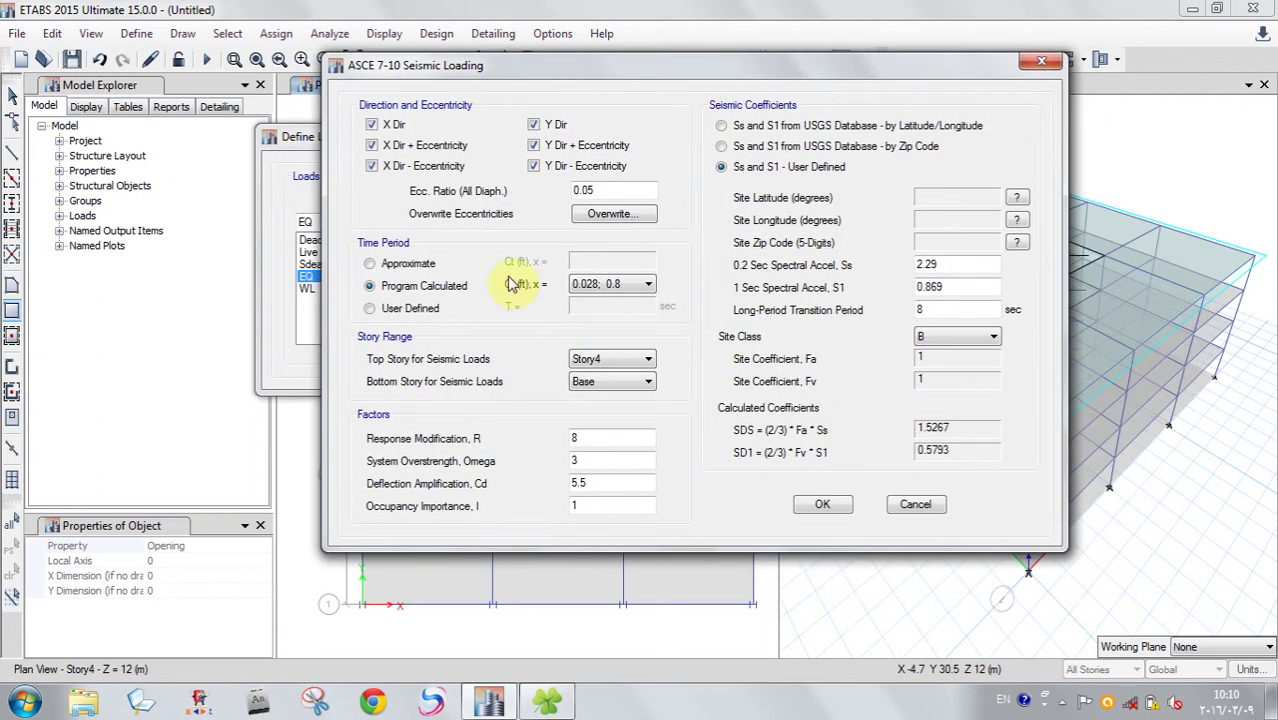
drag(621, 70, 365, 119)
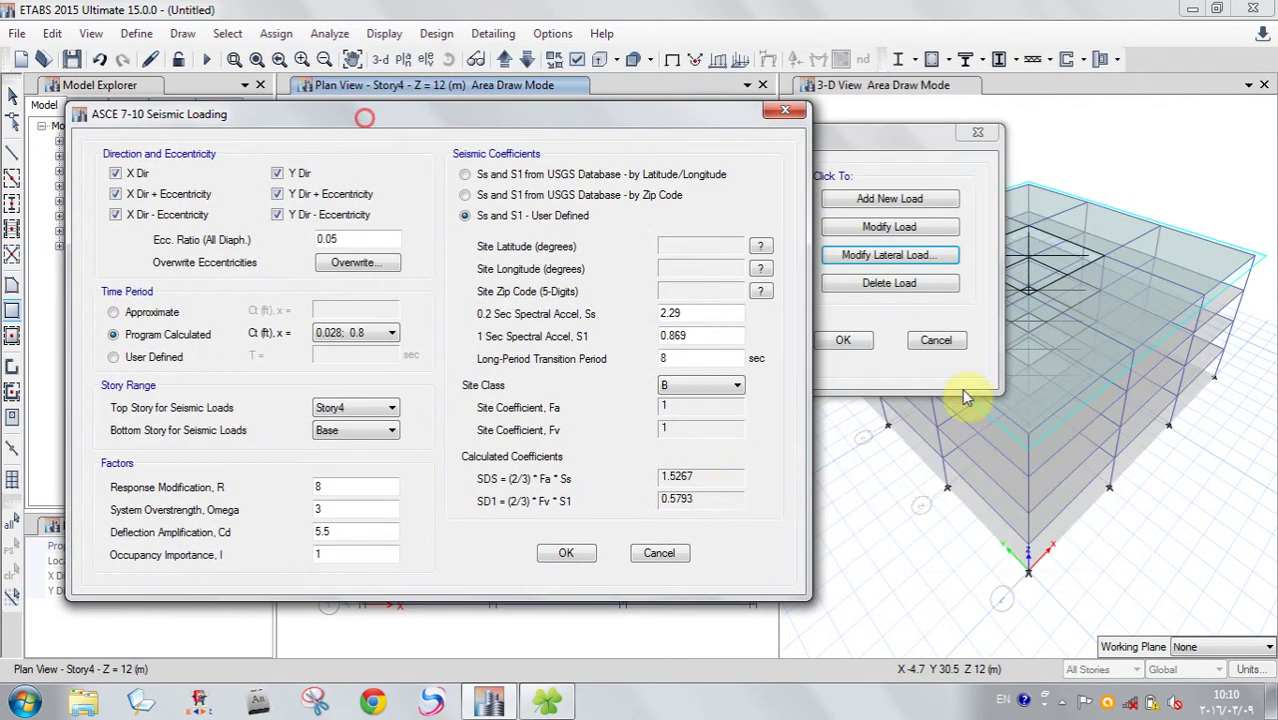
click(659, 553)
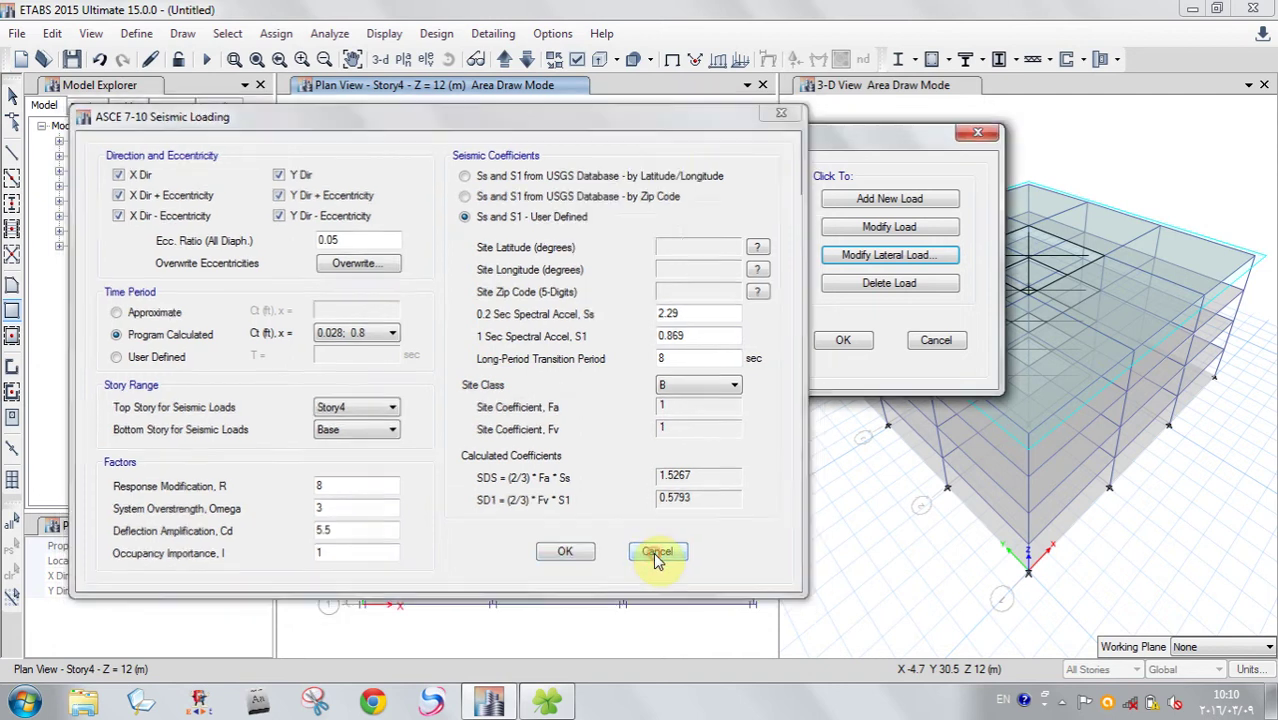
- Examine the self weight multipliers of the WL, Dead, Live, Sdead and EQ load patterns
click(316, 291)
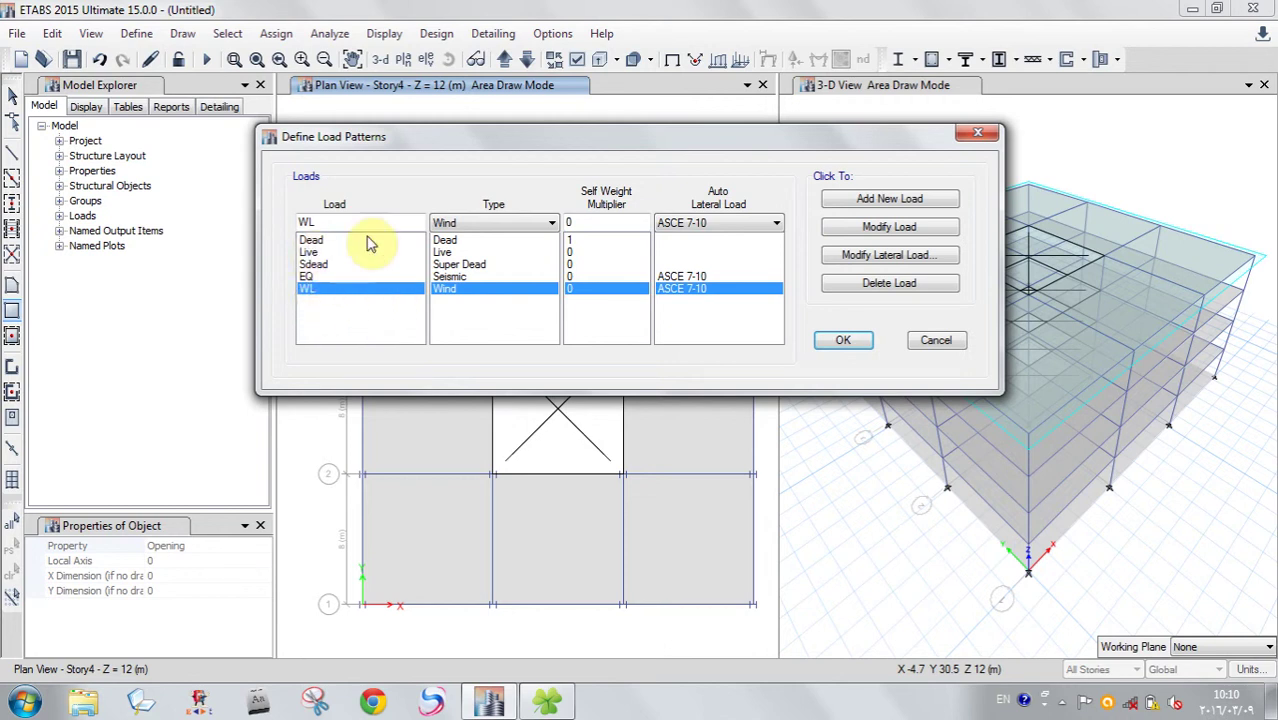
click(584, 241)
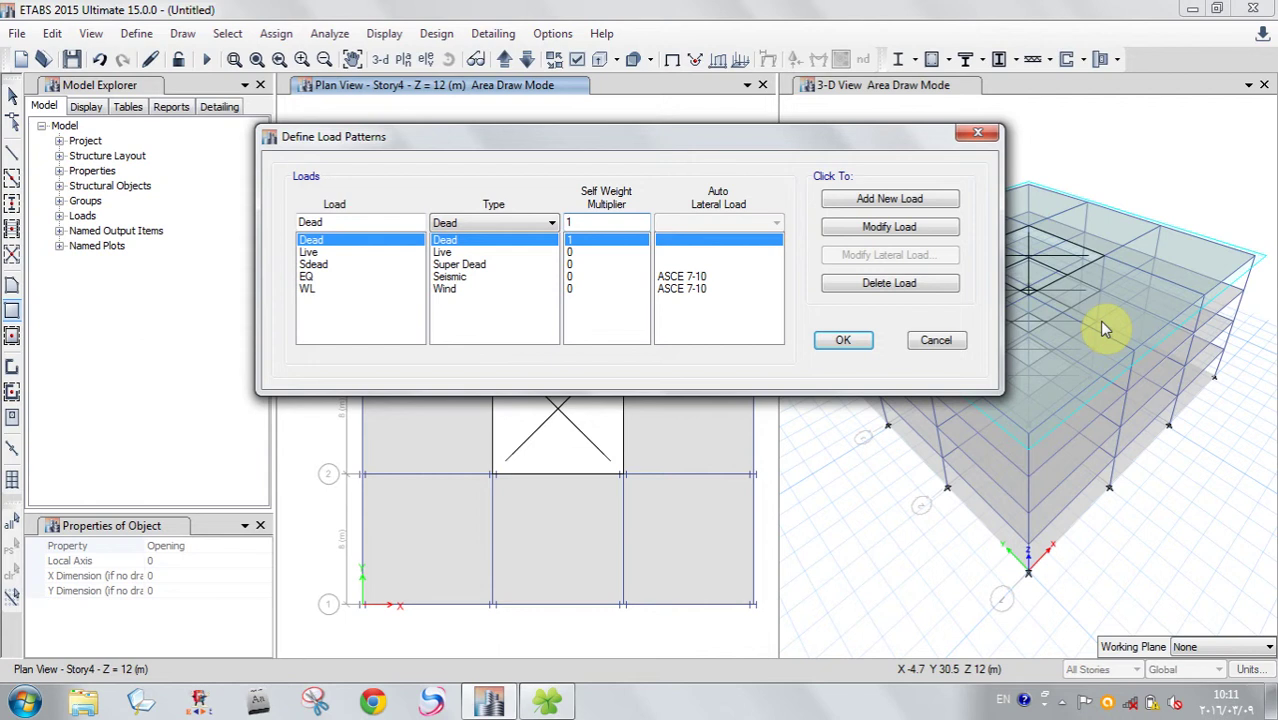
drag(736, 146, 772, 144)
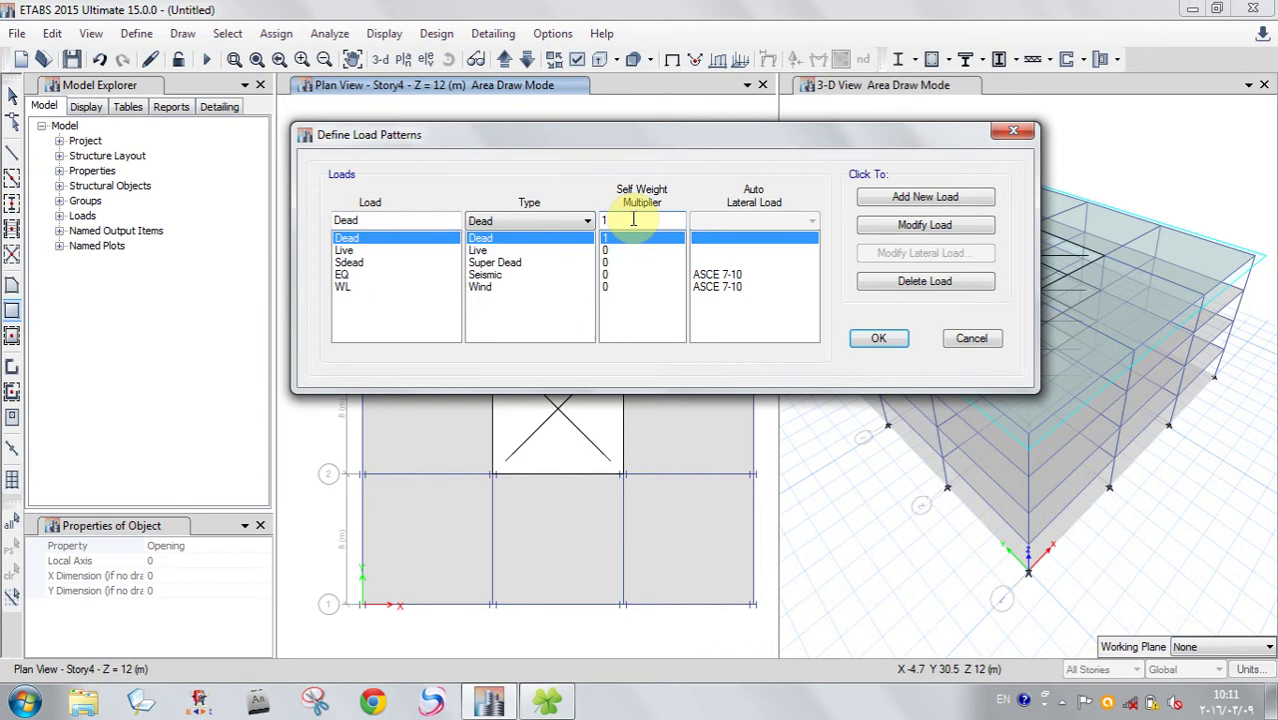
drag(621, 139, 633, 143)
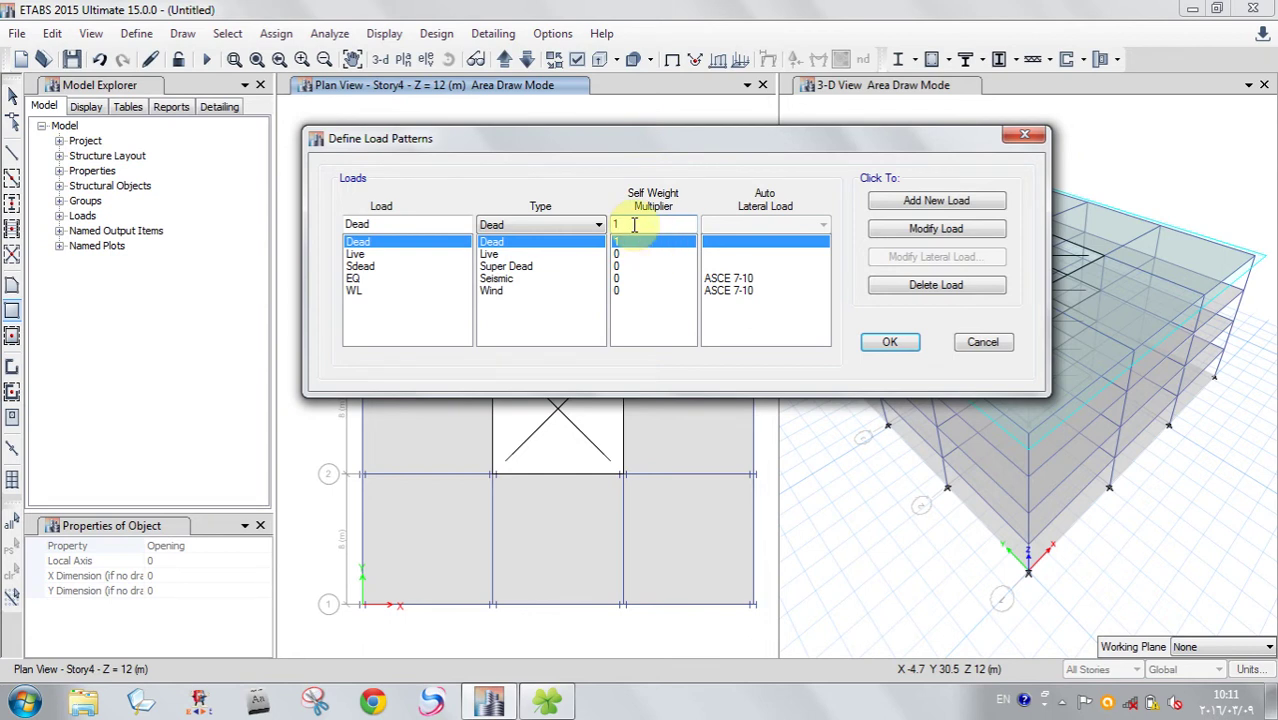
drag(656, 137, 644, 163)
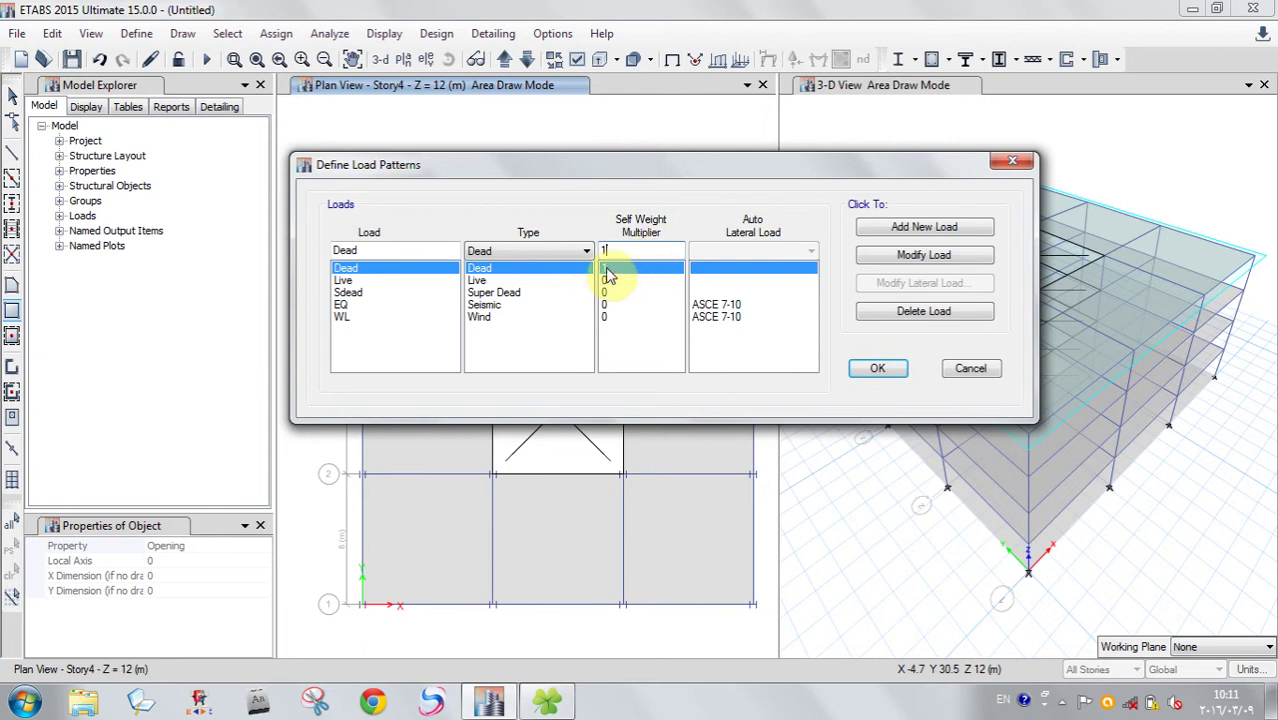
click(343, 281)
click(340, 292)
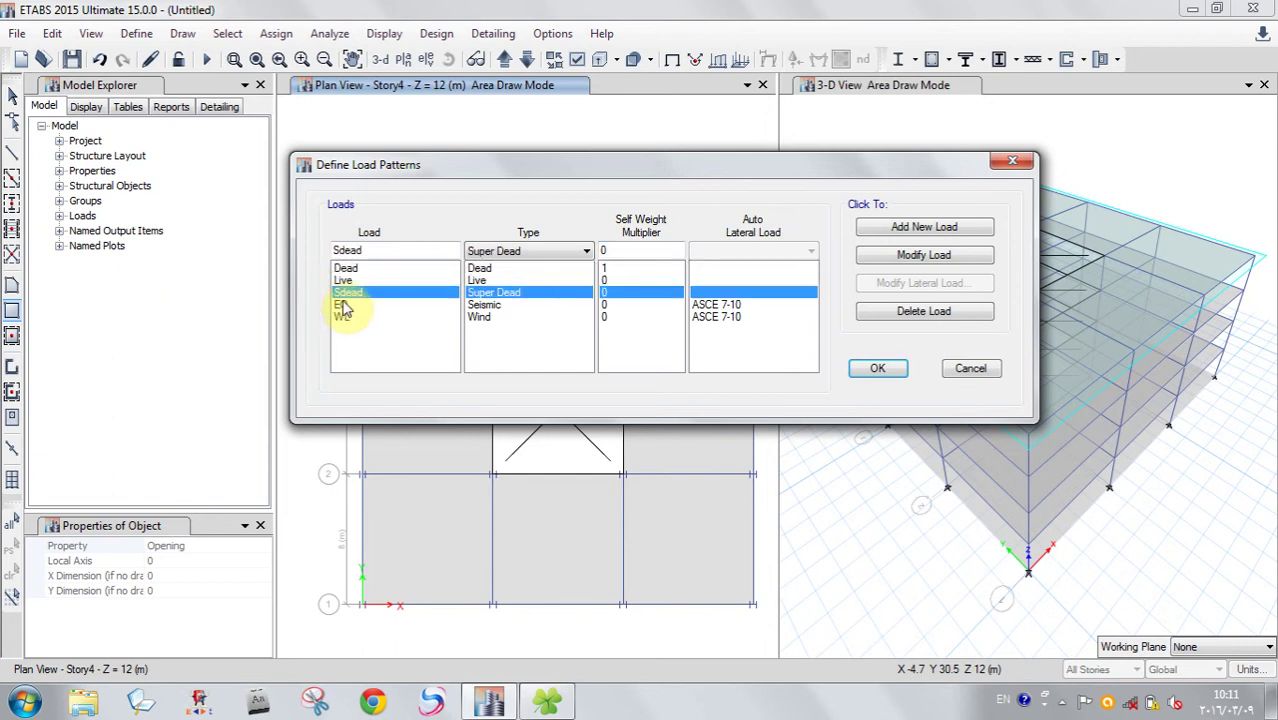
click(345, 281)
click(360, 304)
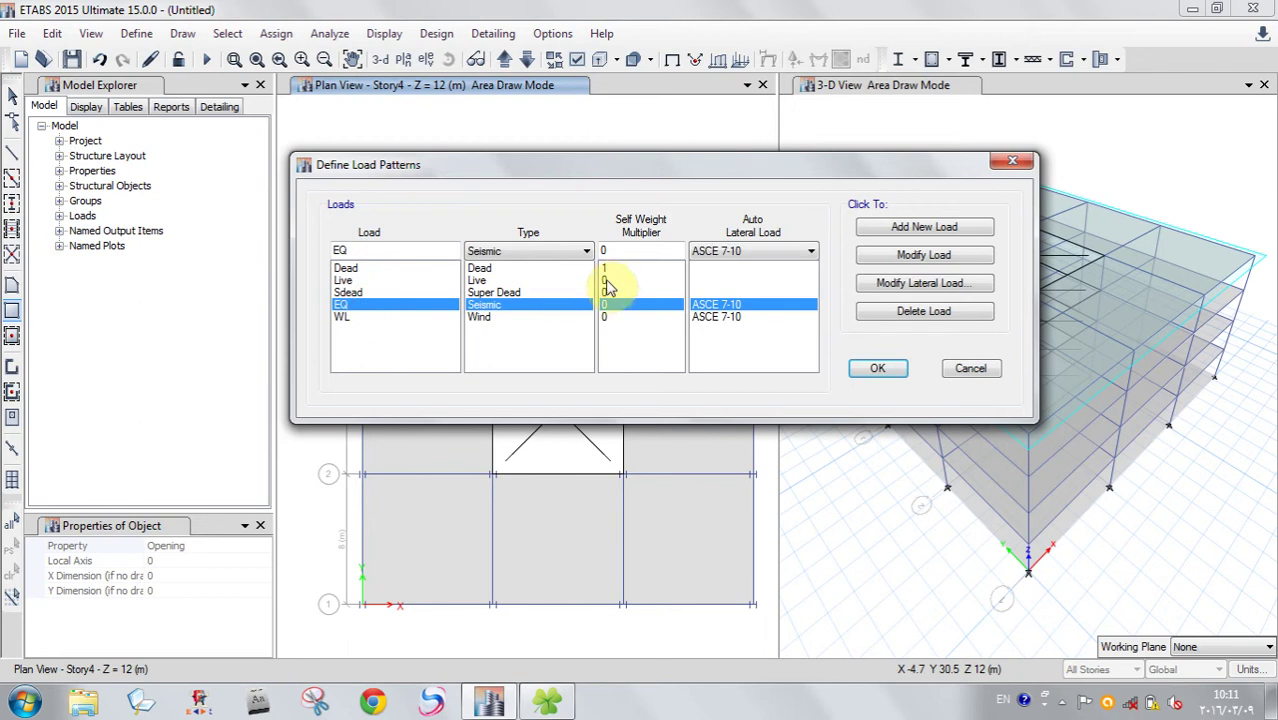
- Accept the load pattern definitions for Dead, Live, Sdead, EQ and WL
drag(640, 170, 592, 160)
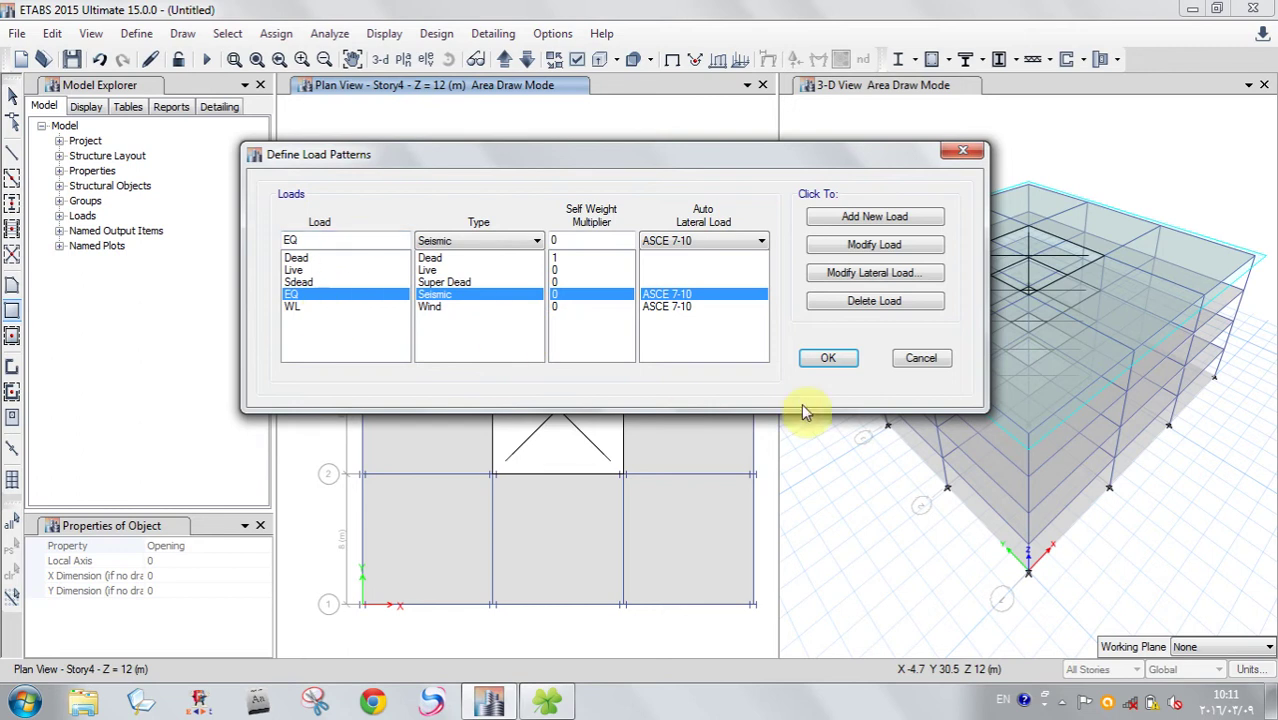
click(829, 360)
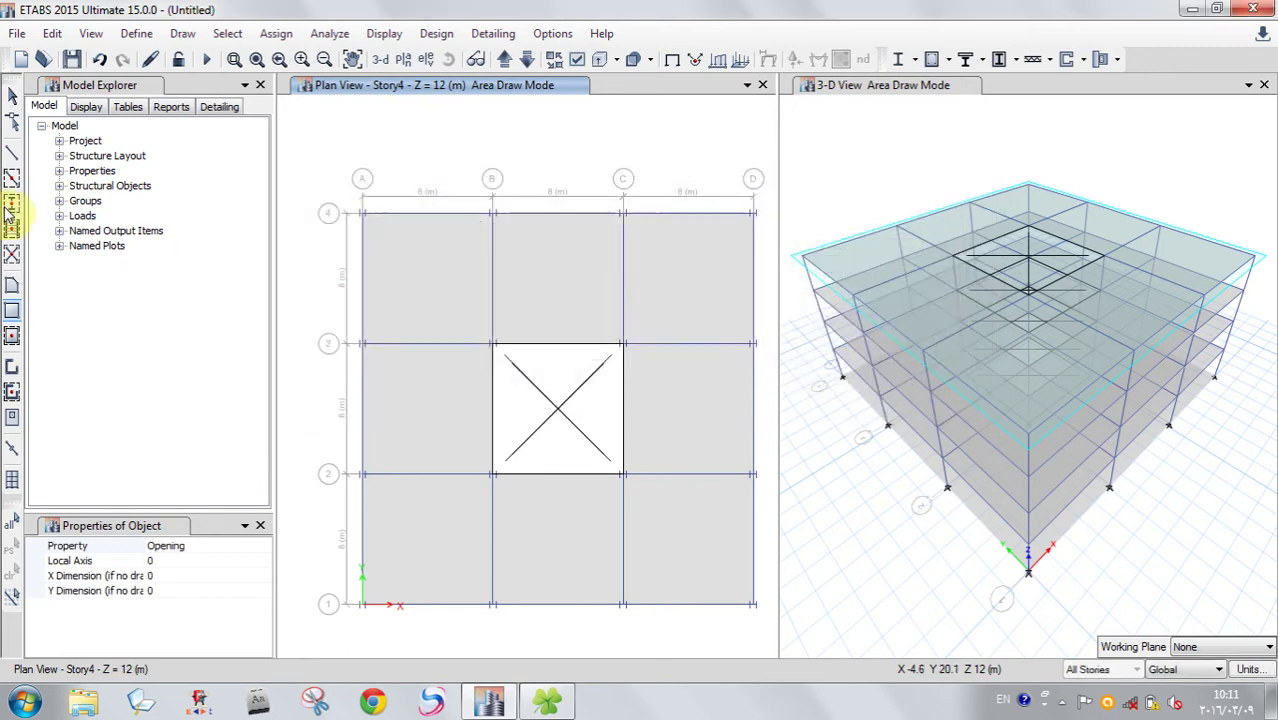
- Move the Sdead load case up so it comes directly after Dead, and accept the load case order
click(121, 36)
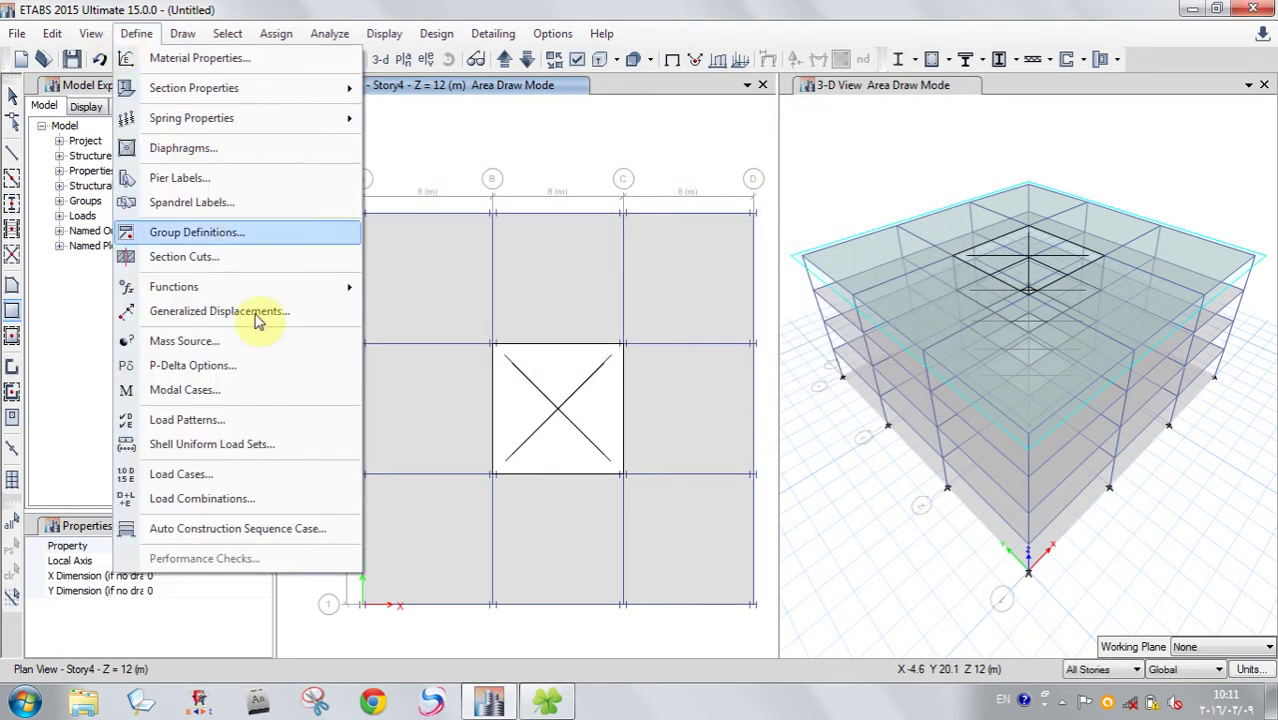
click(180, 474)
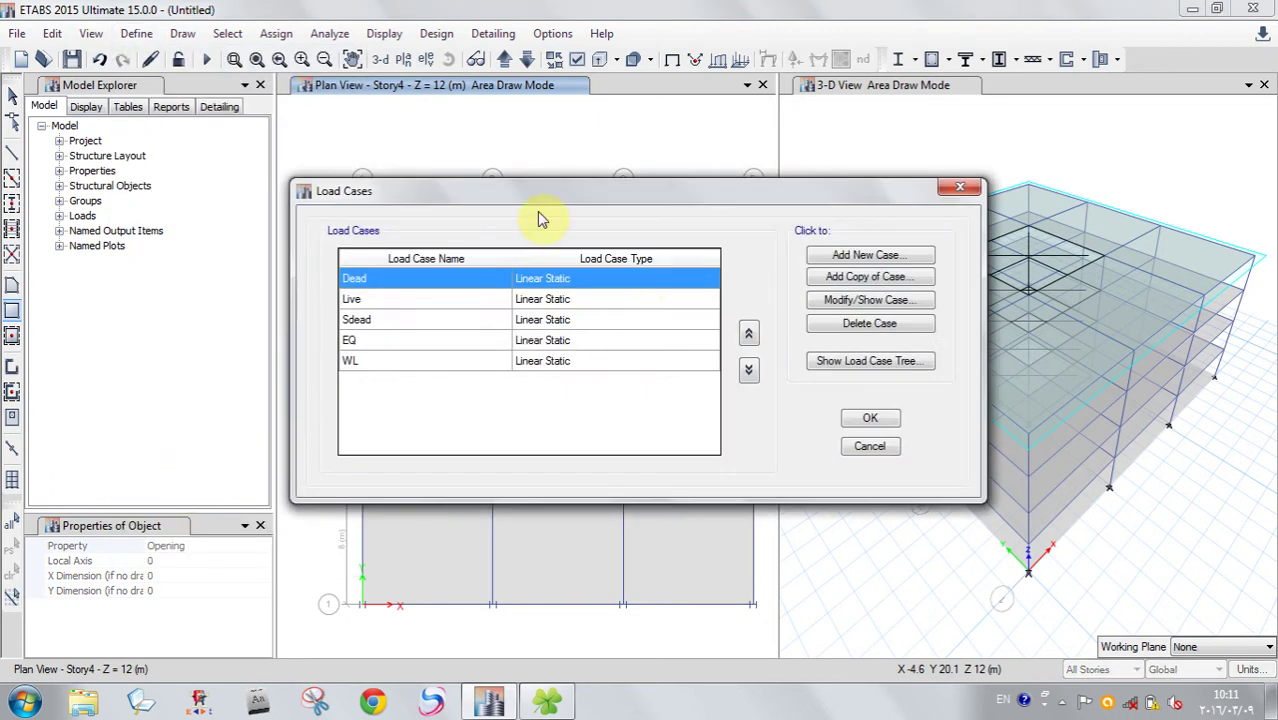
drag(547, 196, 599, 180)
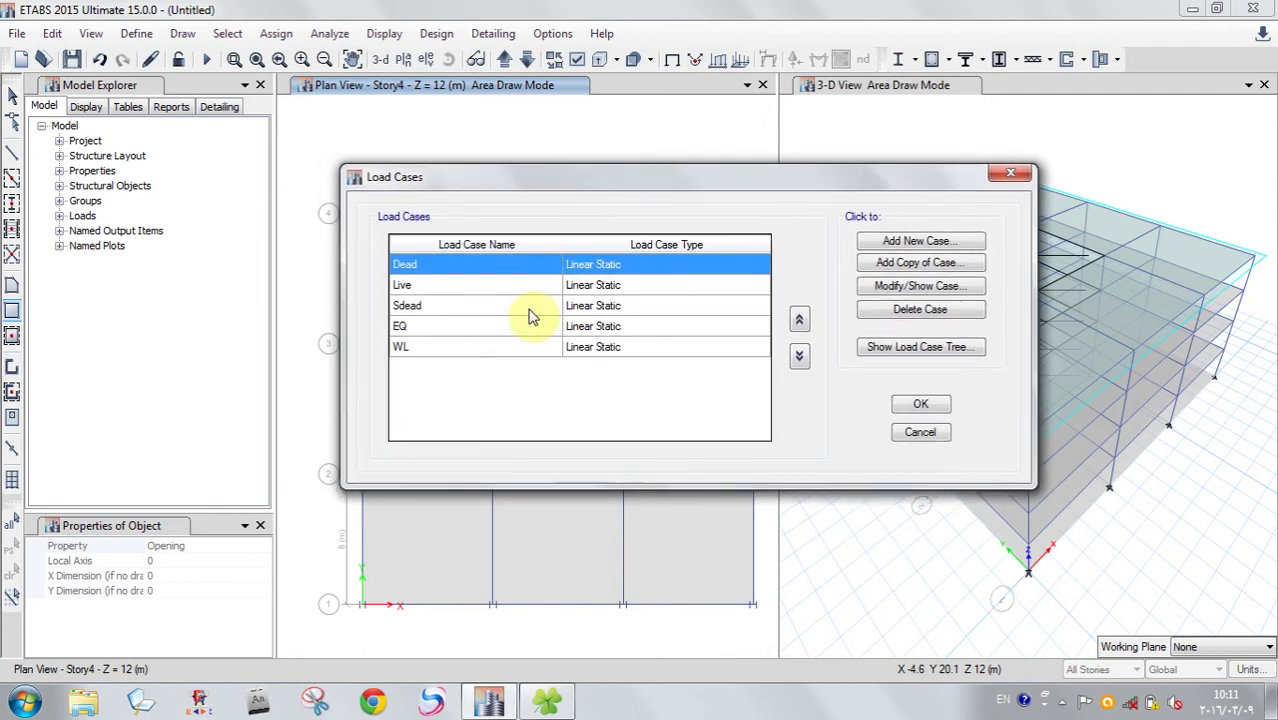
click(408, 310)
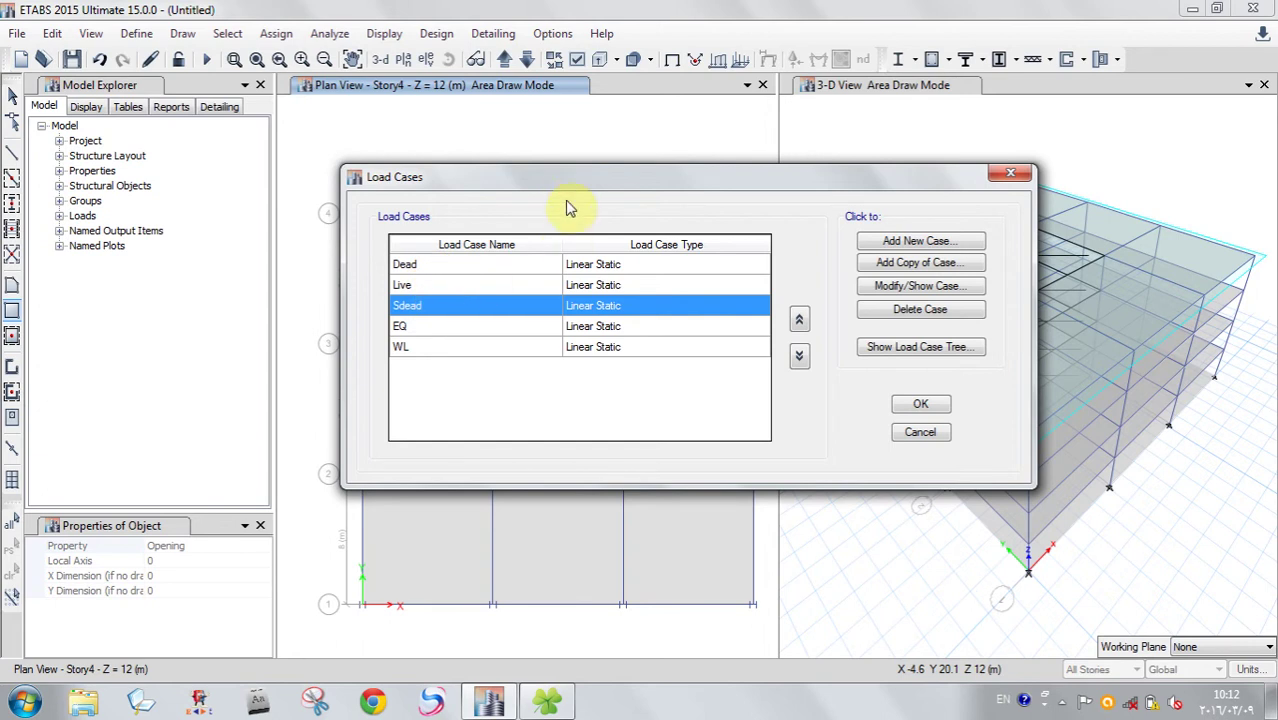
drag(566, 185, 532, 172)
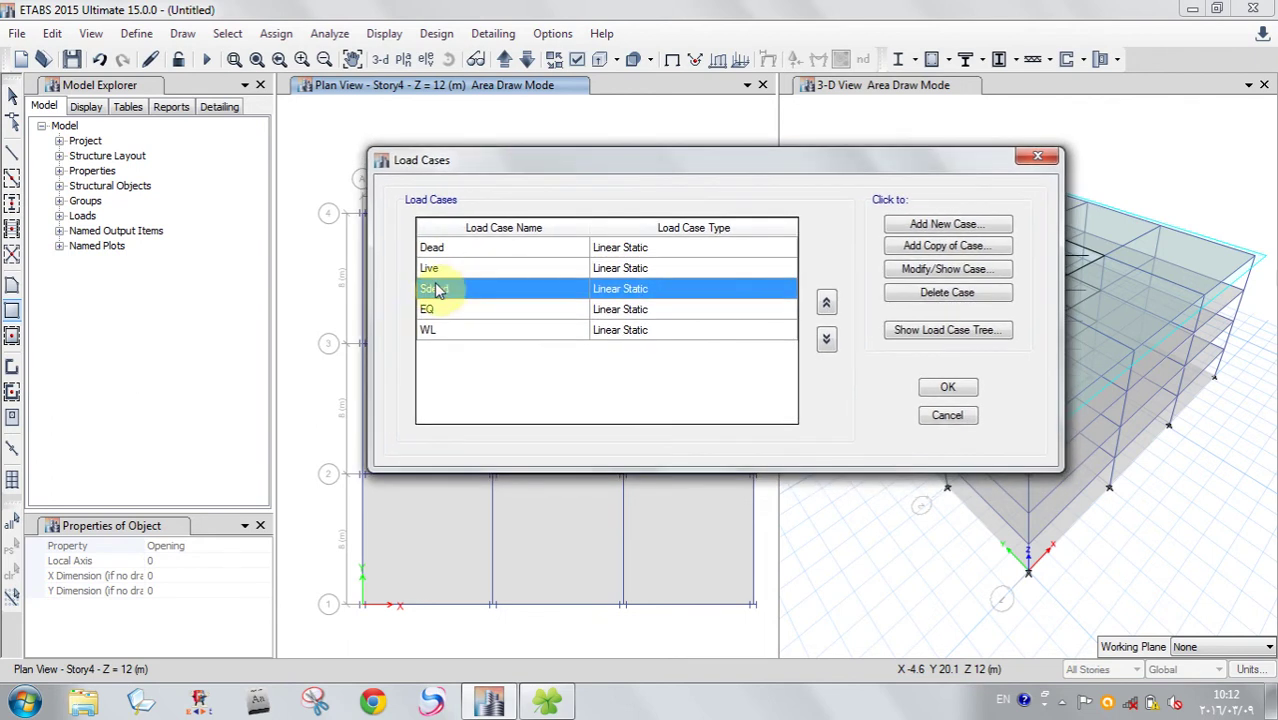
click(826, 302)
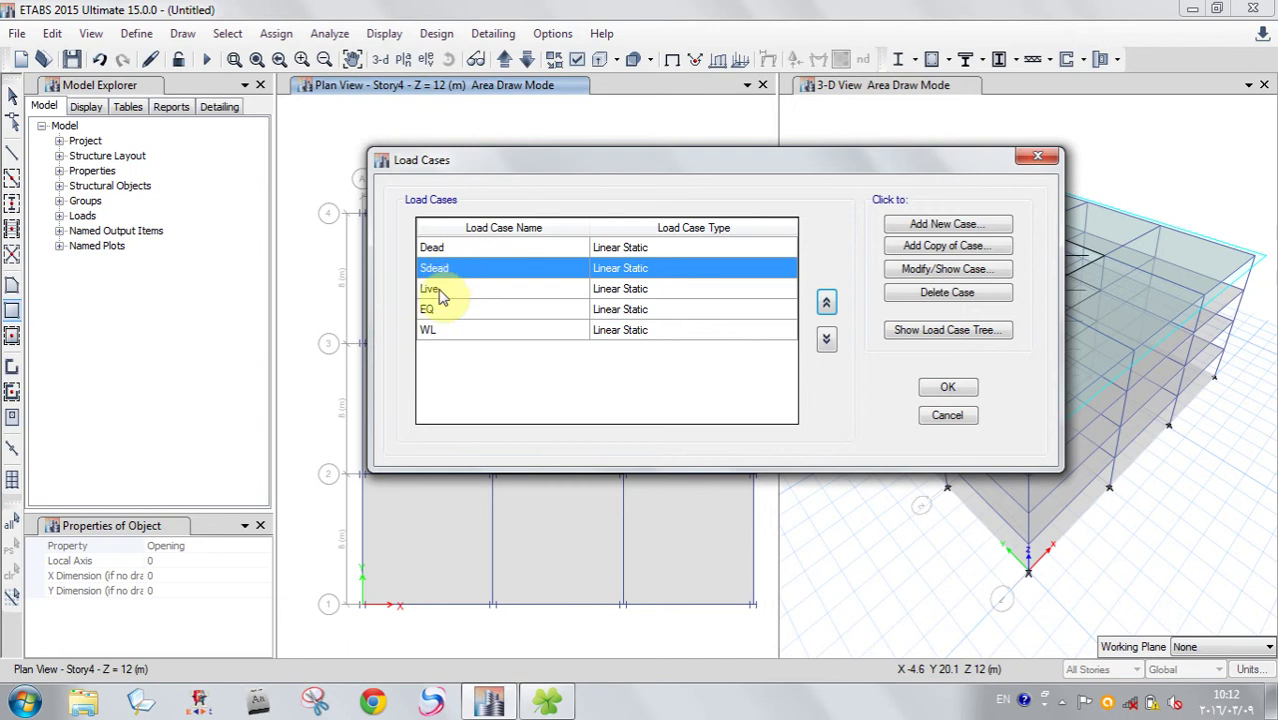
click(949, 390)
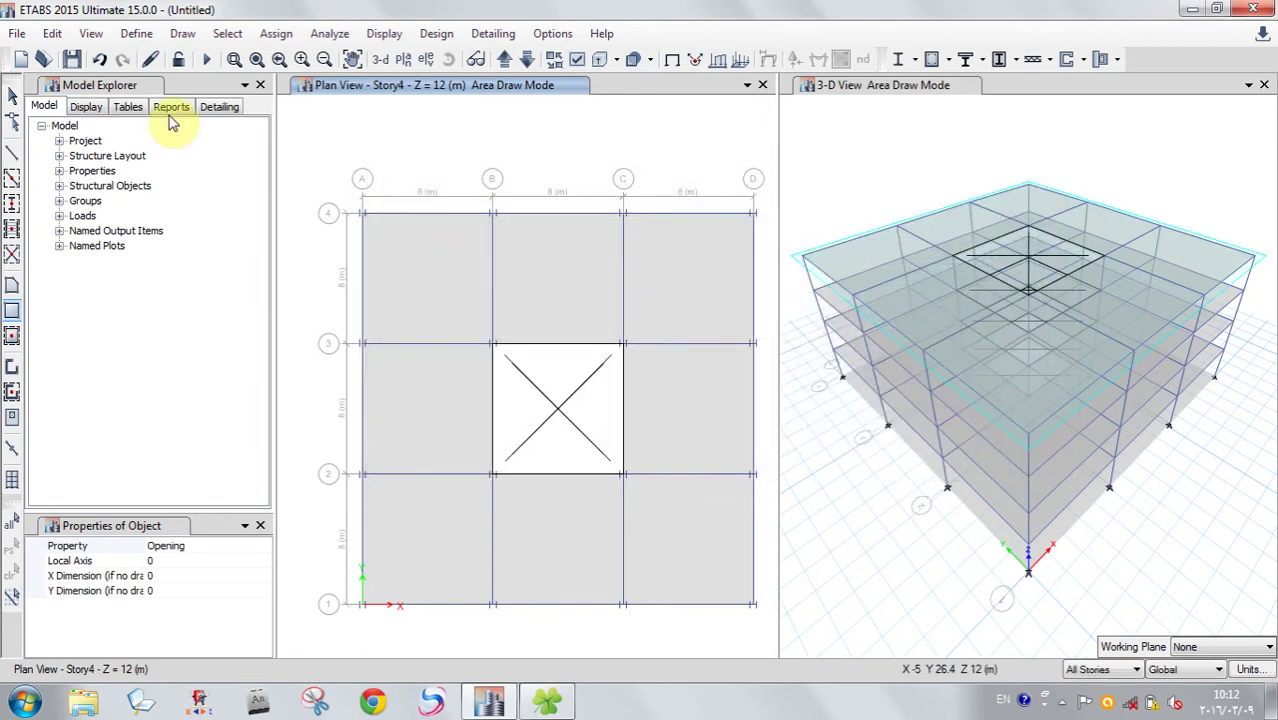
- Start a new Linear Add load combination and give its Dead load a scale factor of 1.2
click(138, 36)
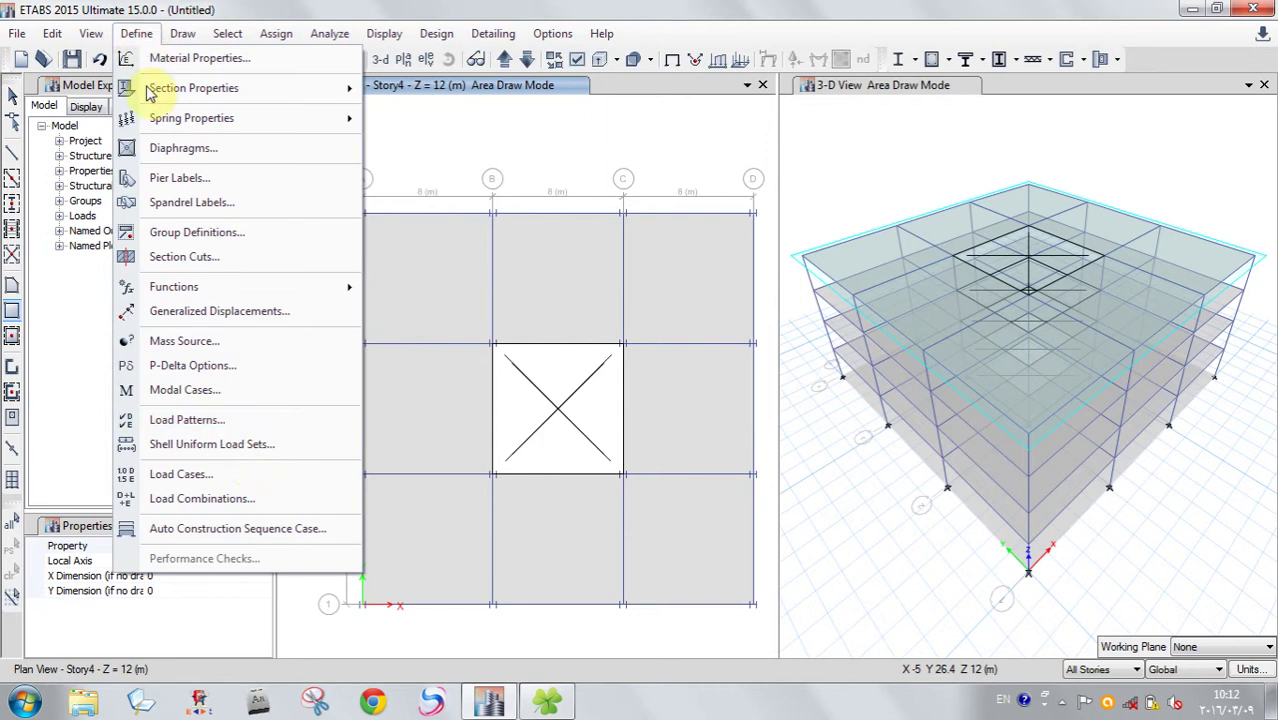
click(198, 507)
drag(580, 217, 638, 174)
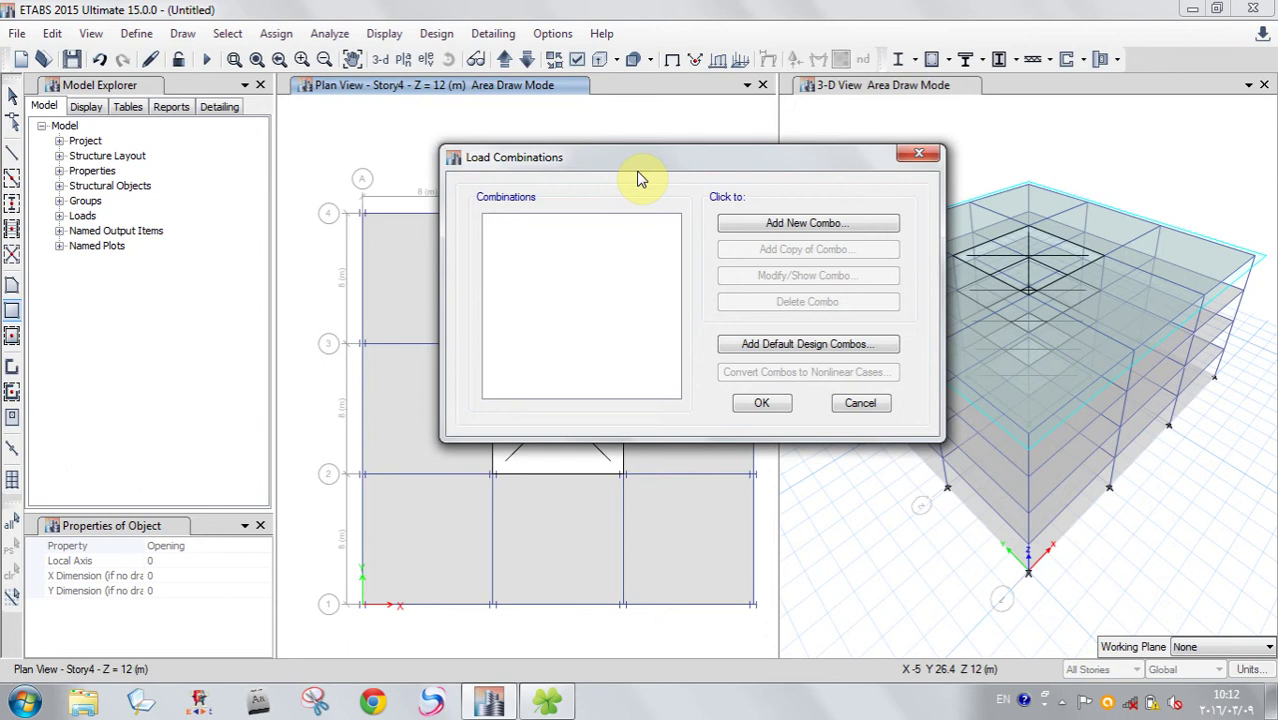
drag(617, 165, 641, 177)
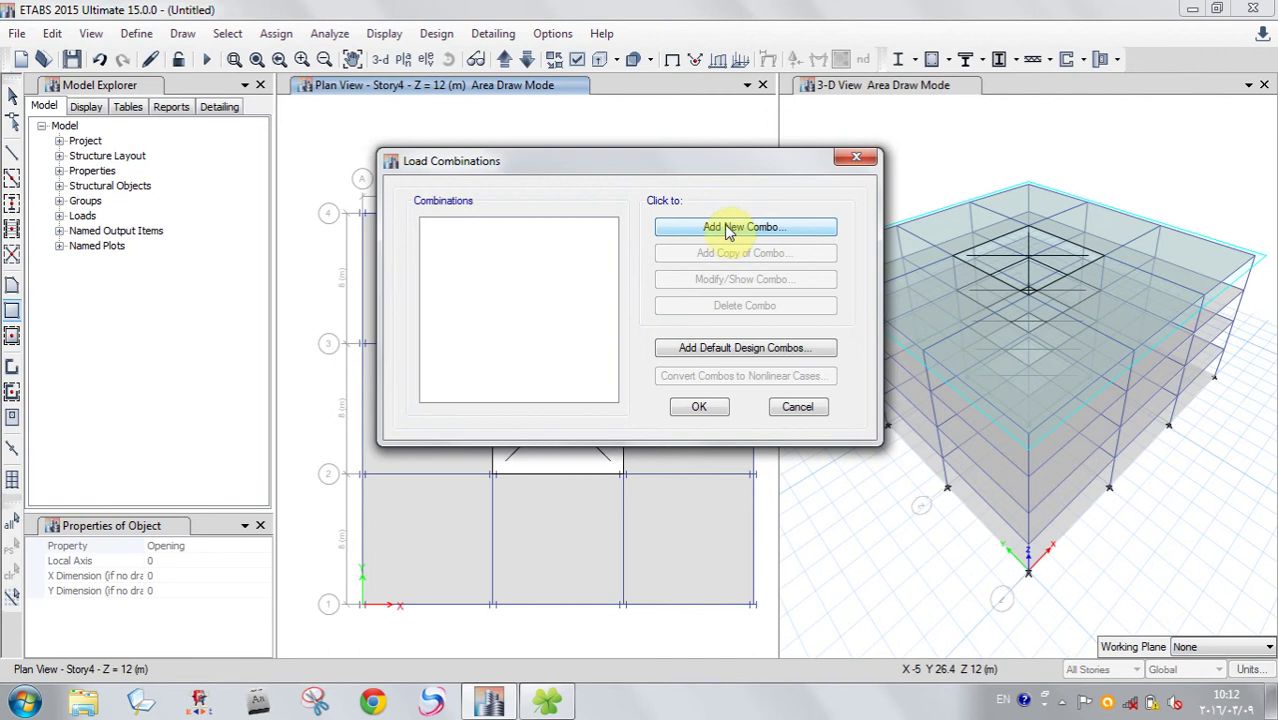
click(737, 229)
click(636, 134)
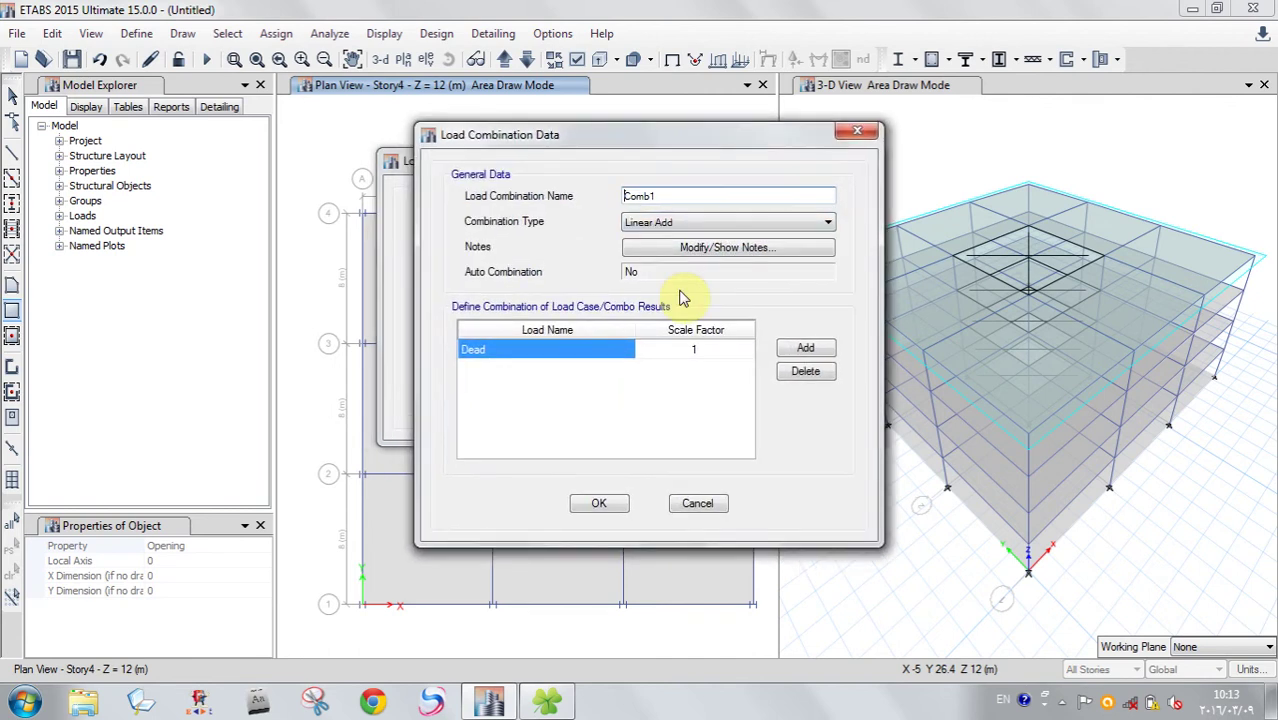
click(692, 352)
click(520, 352)
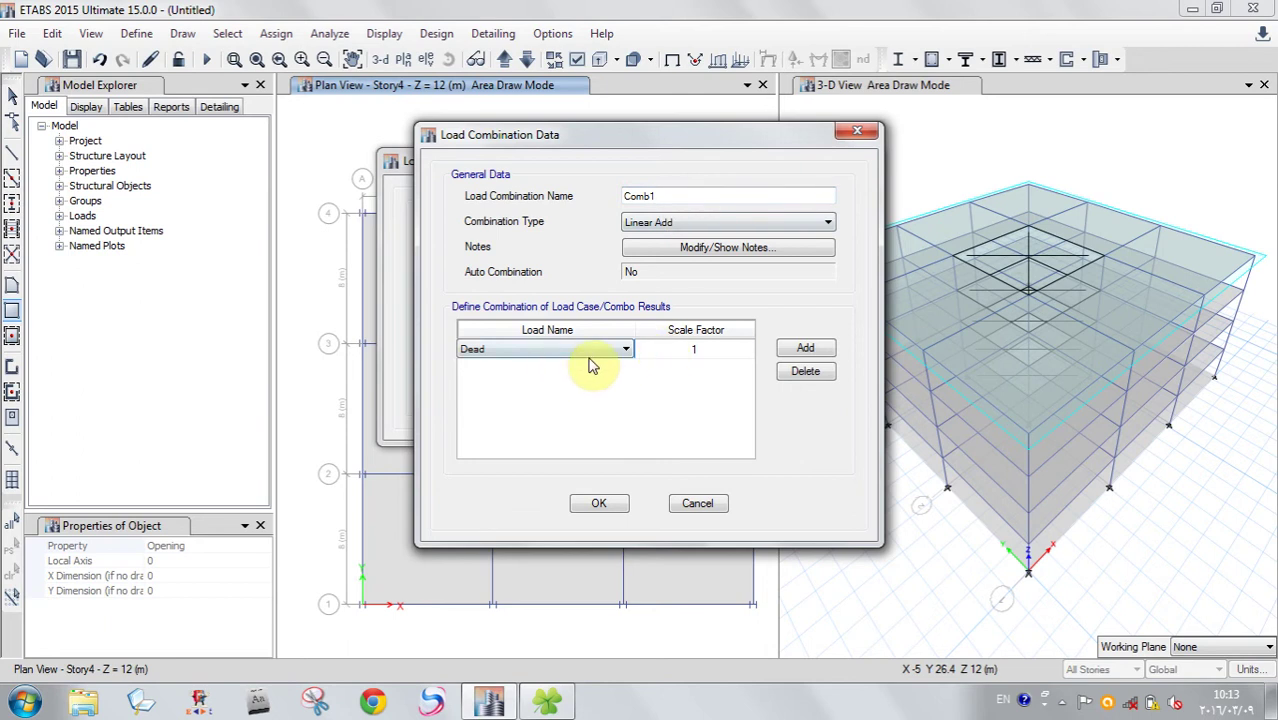
click(688, 350)
text(1.2)
- Add the Live load to the new combination with a scale factor of 1.6
click(806, 349)
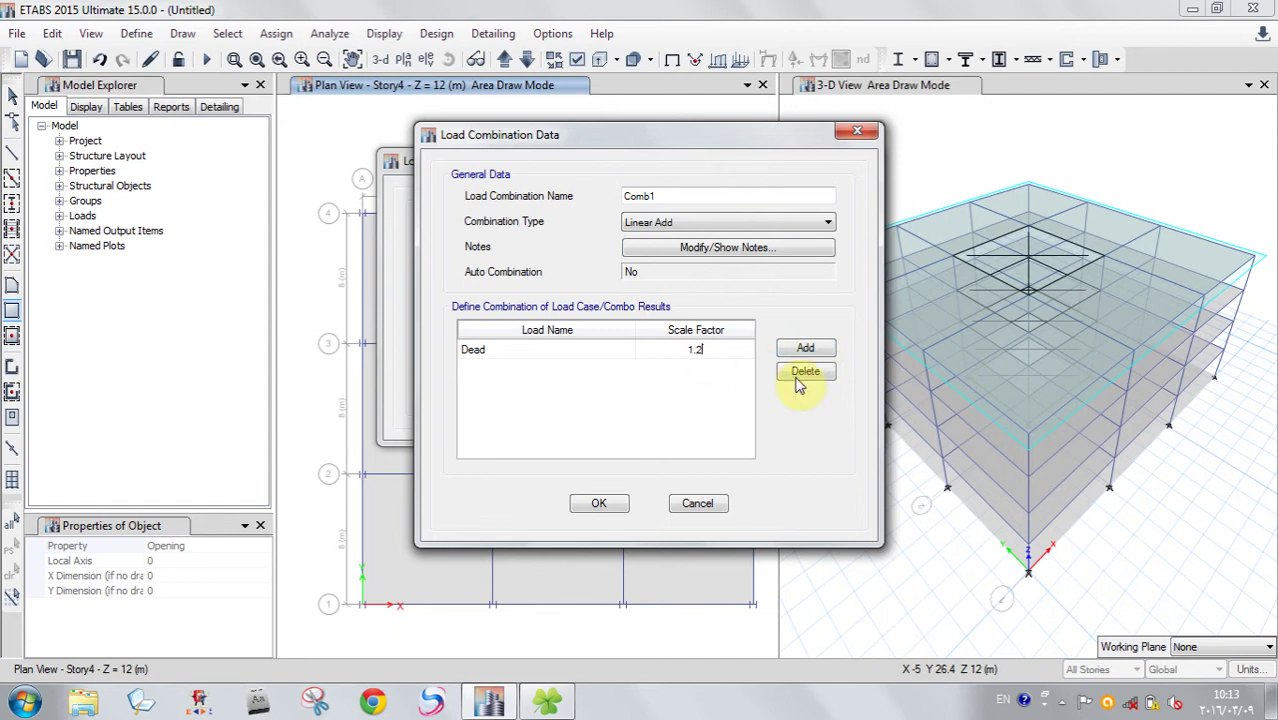
click(806, 348)
click(538, 369)
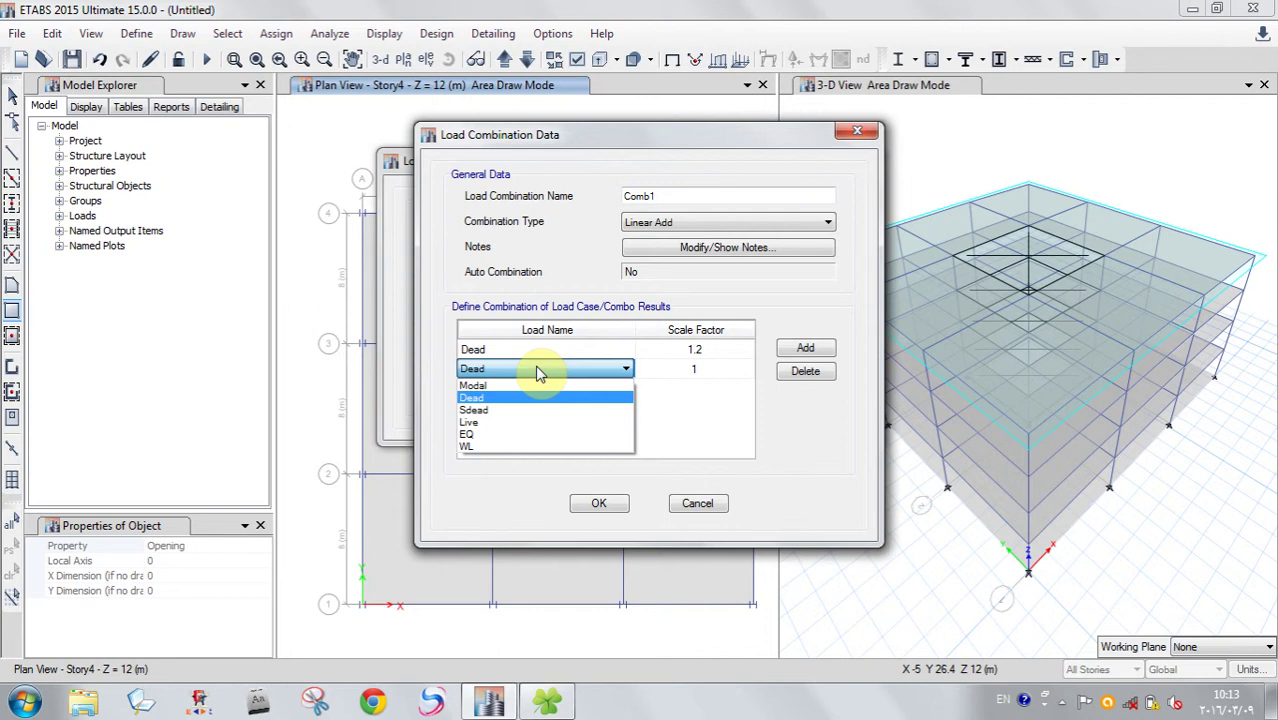
click(553, 422)
click(695, 380)
text(1.)
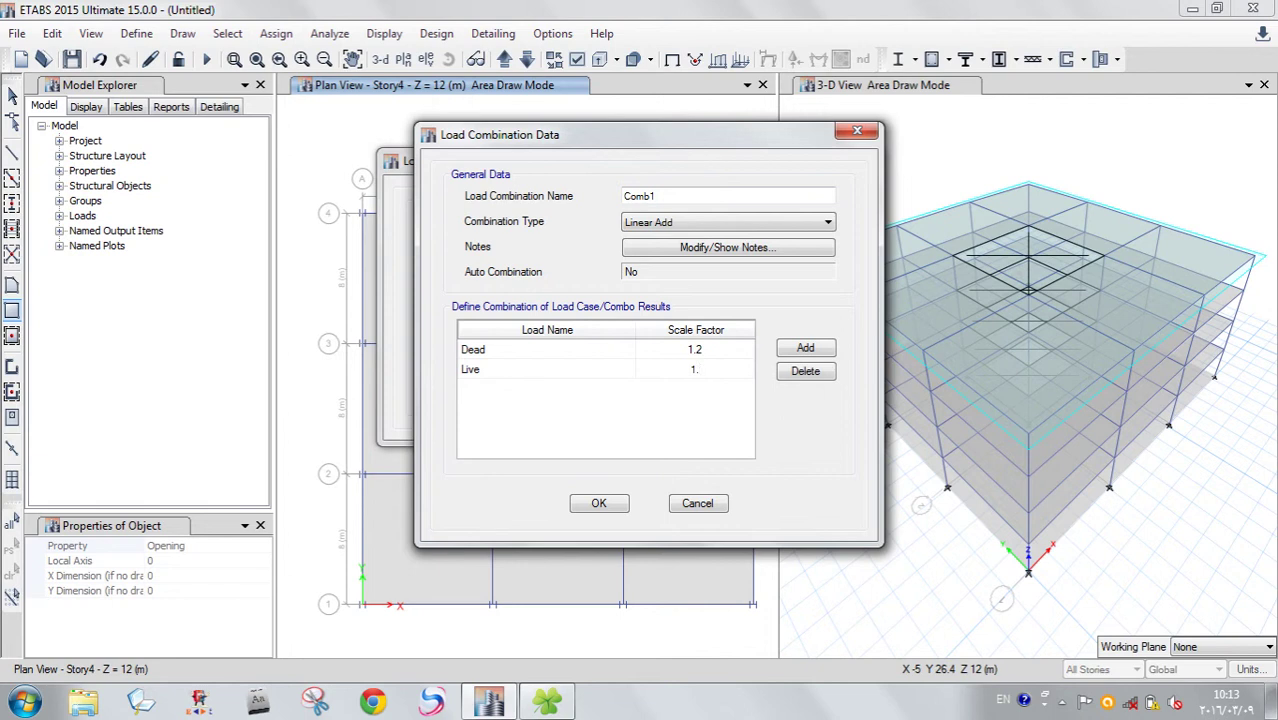
text(6)
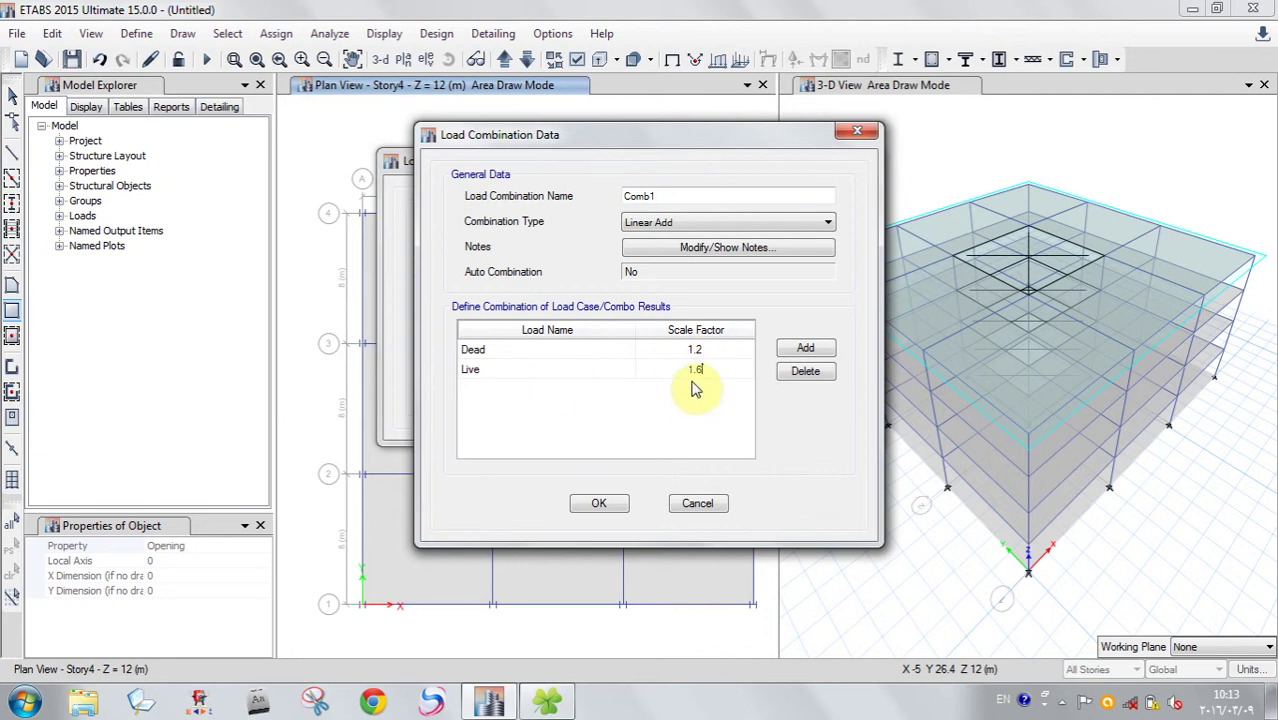
- Name the dead and live load combination DL+LL and save it
drag(707, 134, 701, 132)
drag(687, 191, 598, 192)
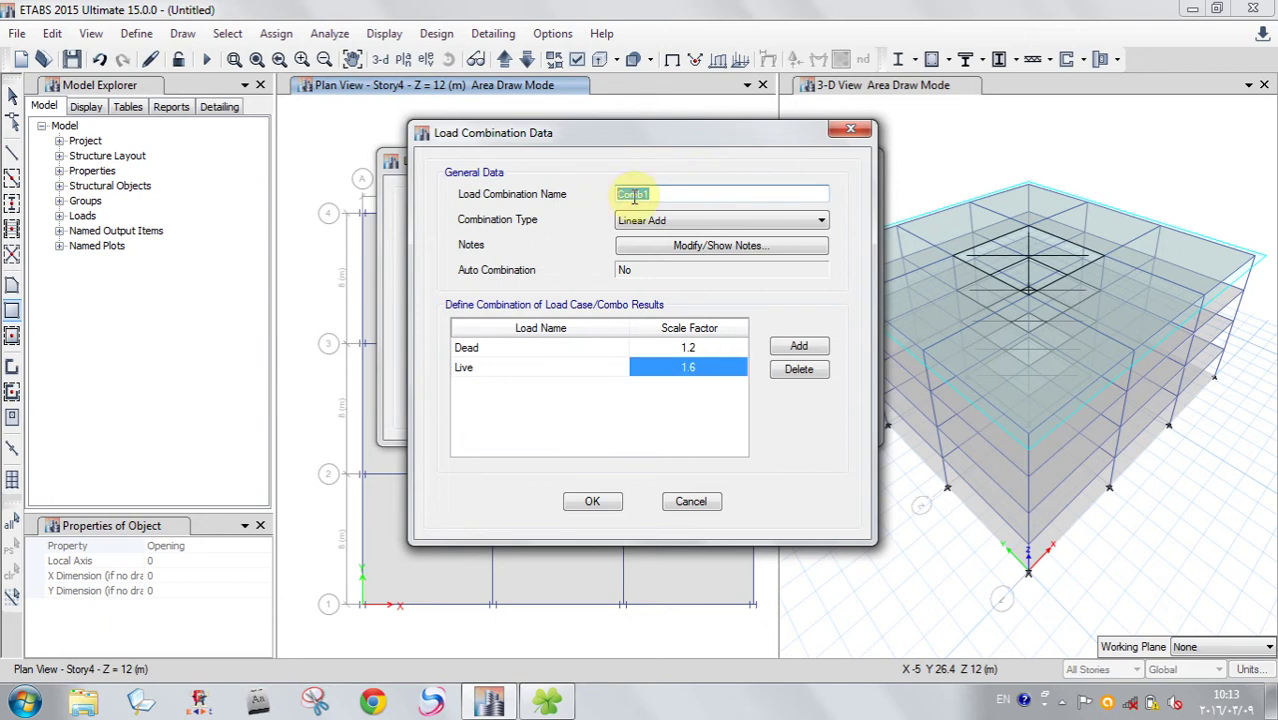
text(DL+LL)
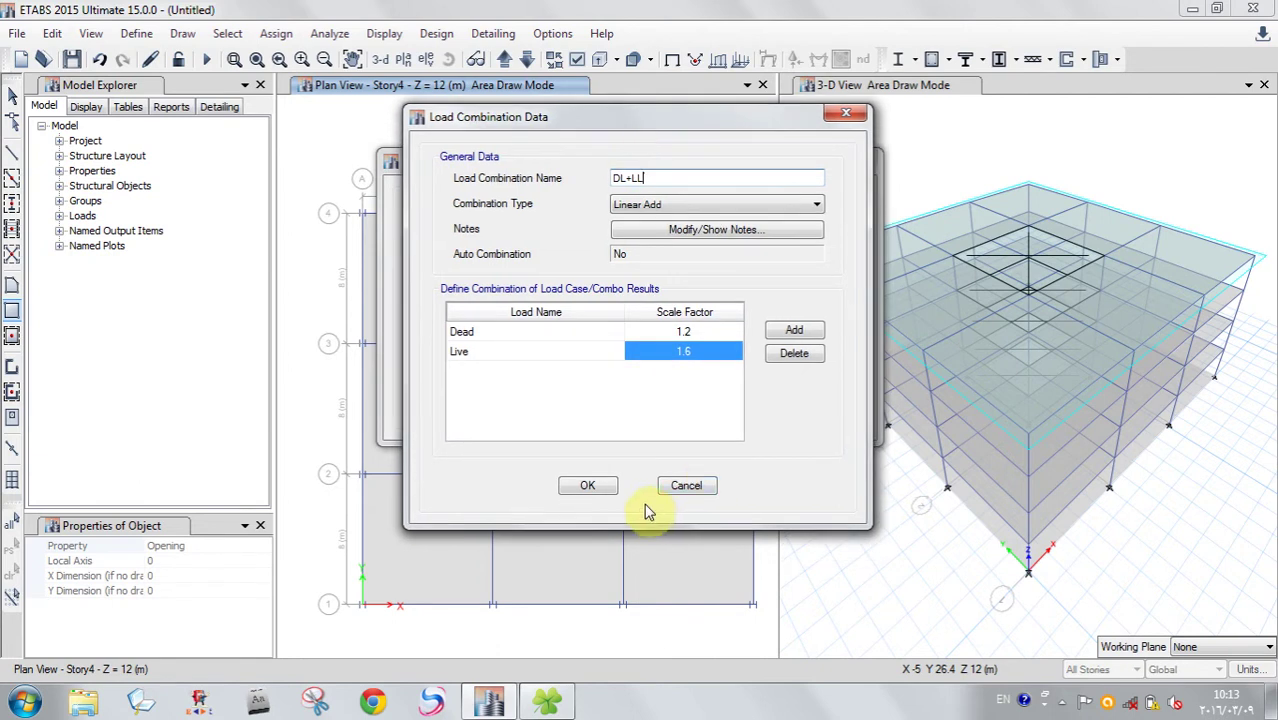
click(592, 501)
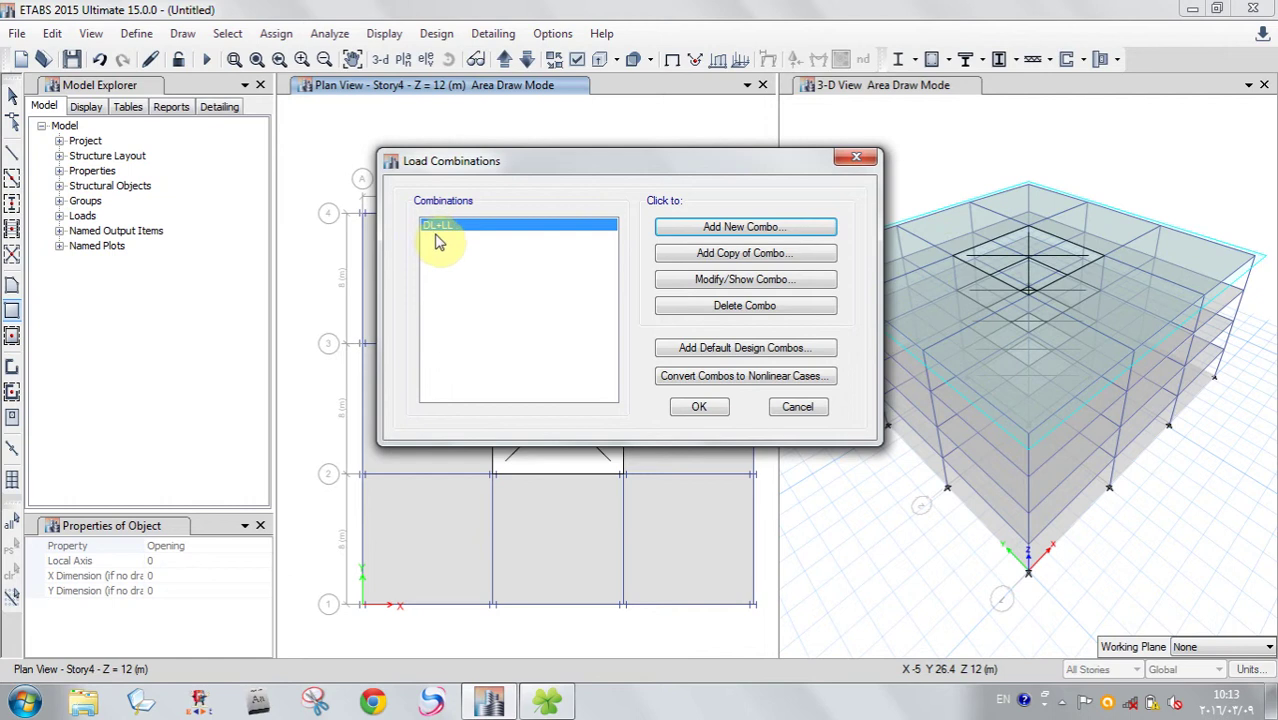
- Delete the DL+LL combination from the load combinations
mouse_move(542, 158)
mouse_down()
mouse_move(445, 161)
mouse_move(521, 185)
mouse_move(556, 155)
mouse_up()
click(743, 313)
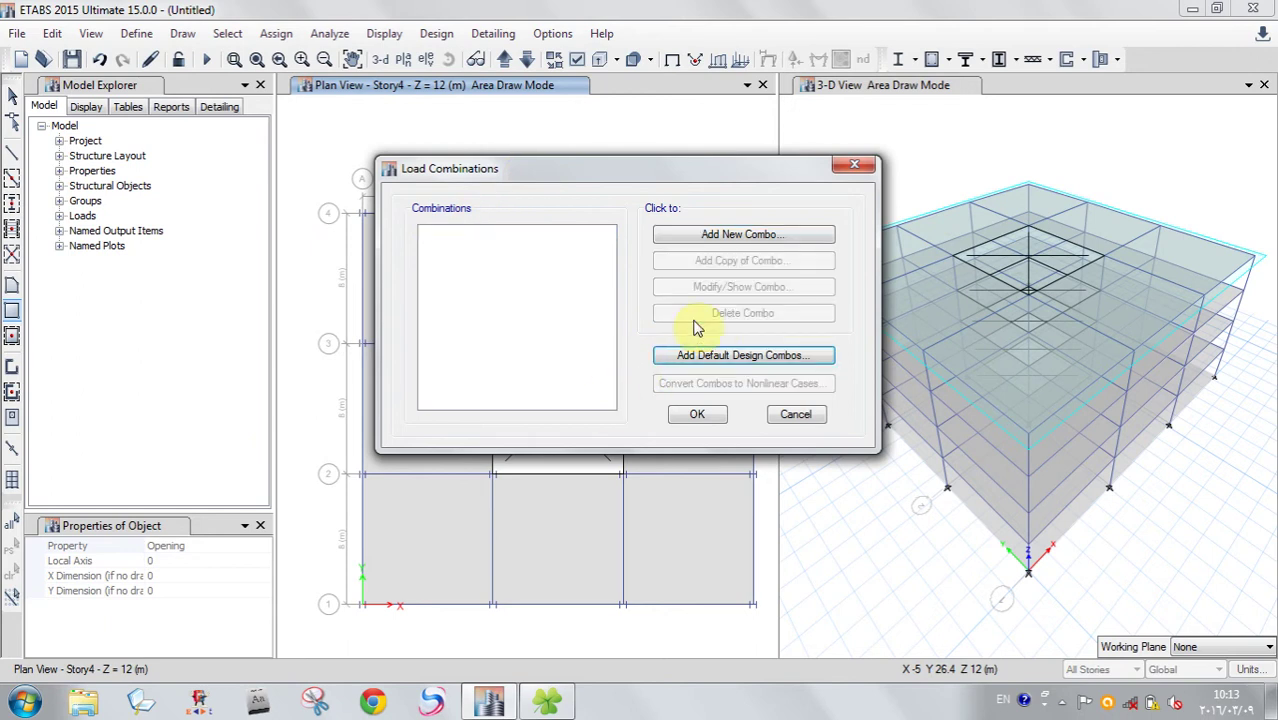
drag(667, 175, 675, 161)
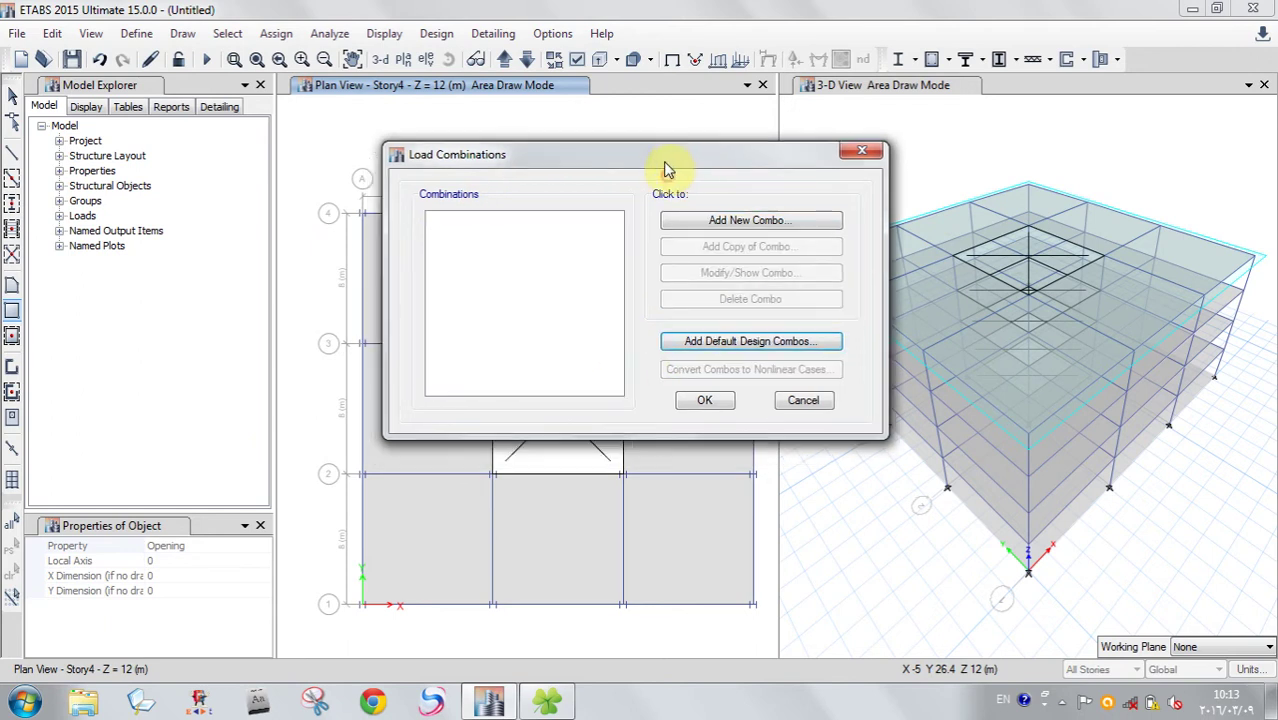
drag(522, 157, 535, 145)
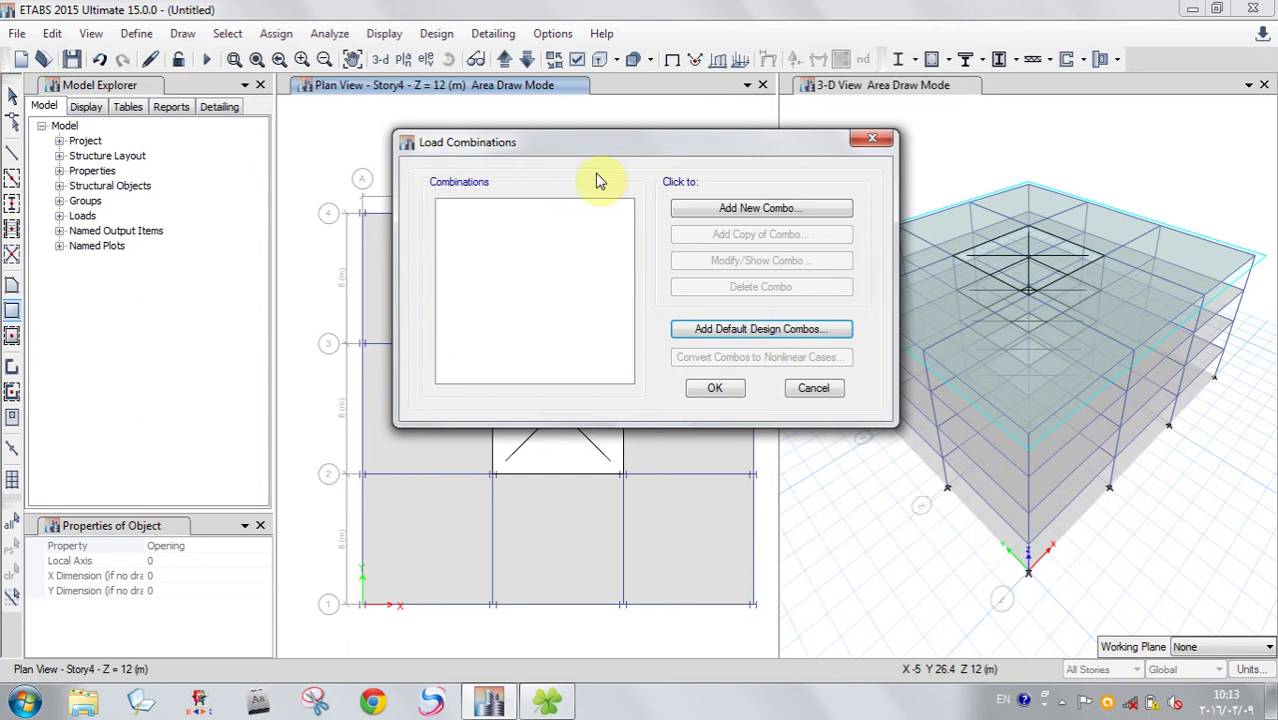
- Generate the default design combinations for Concrete Frame Design, converted to editable user combinations
click(730, 333)
drag(592, 224, 602, 196)
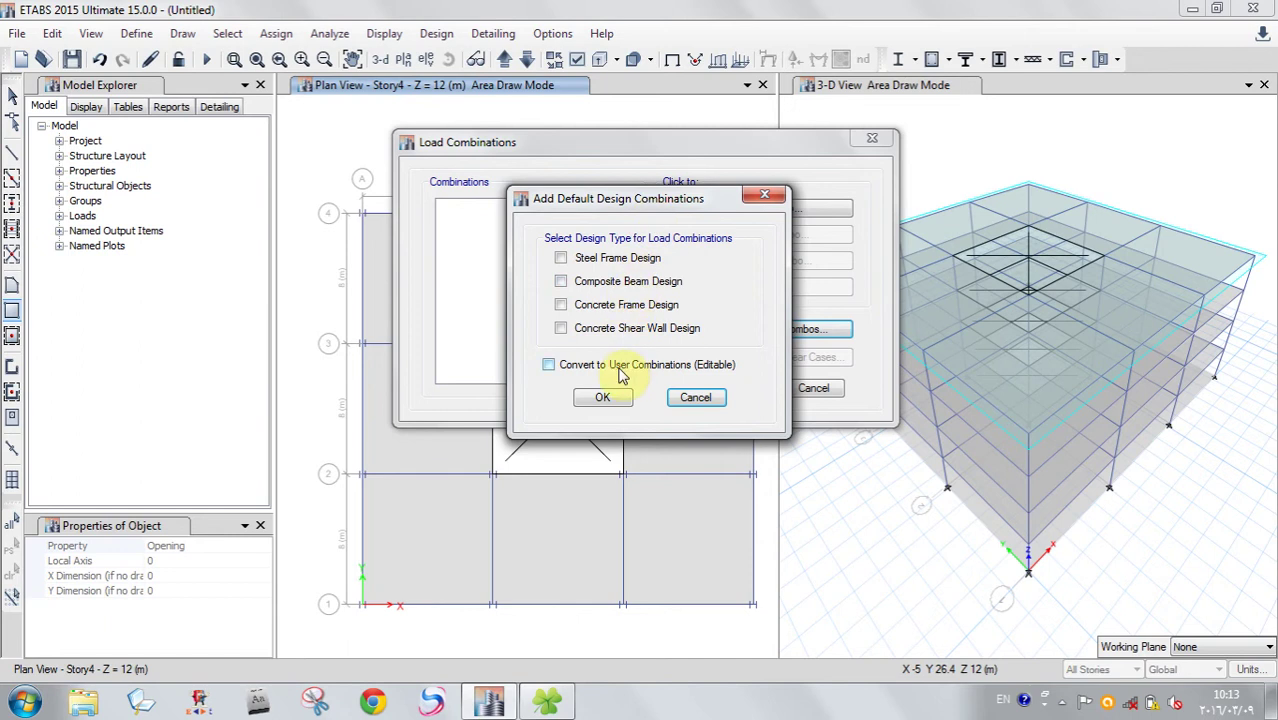
click(561, 306)
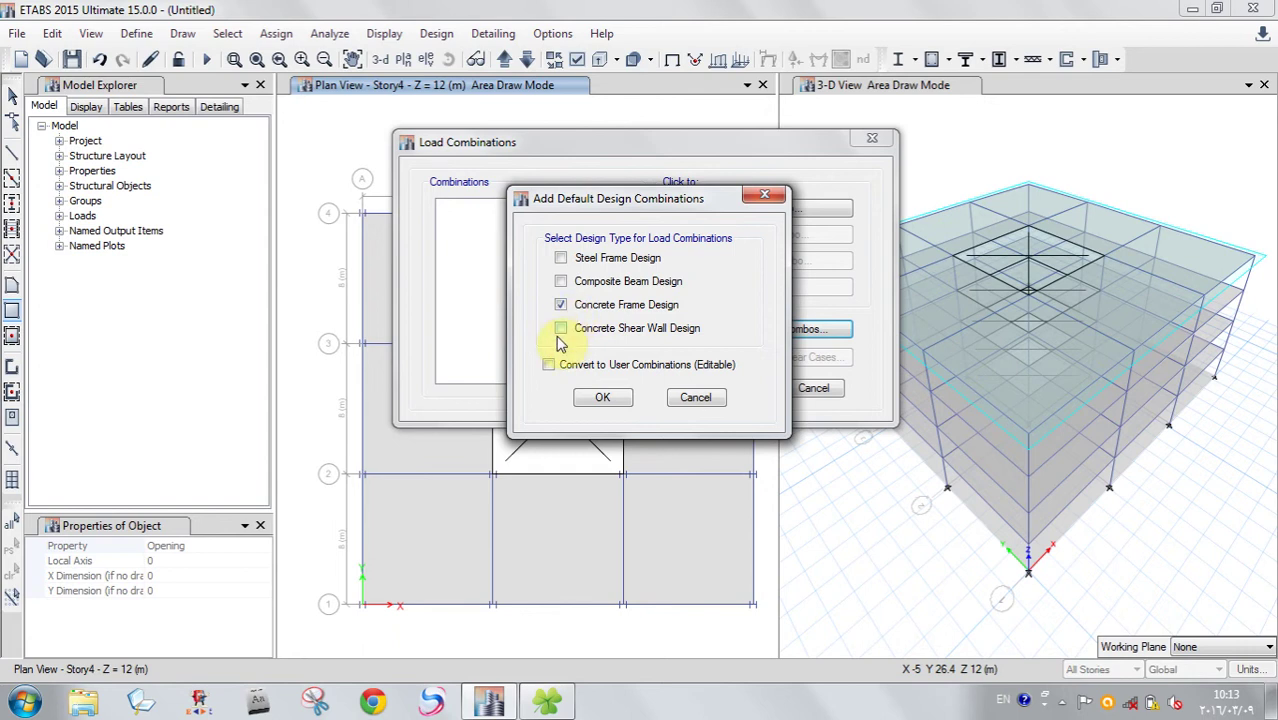
click(591, 396)
click(548, 365)
click(602, 397)
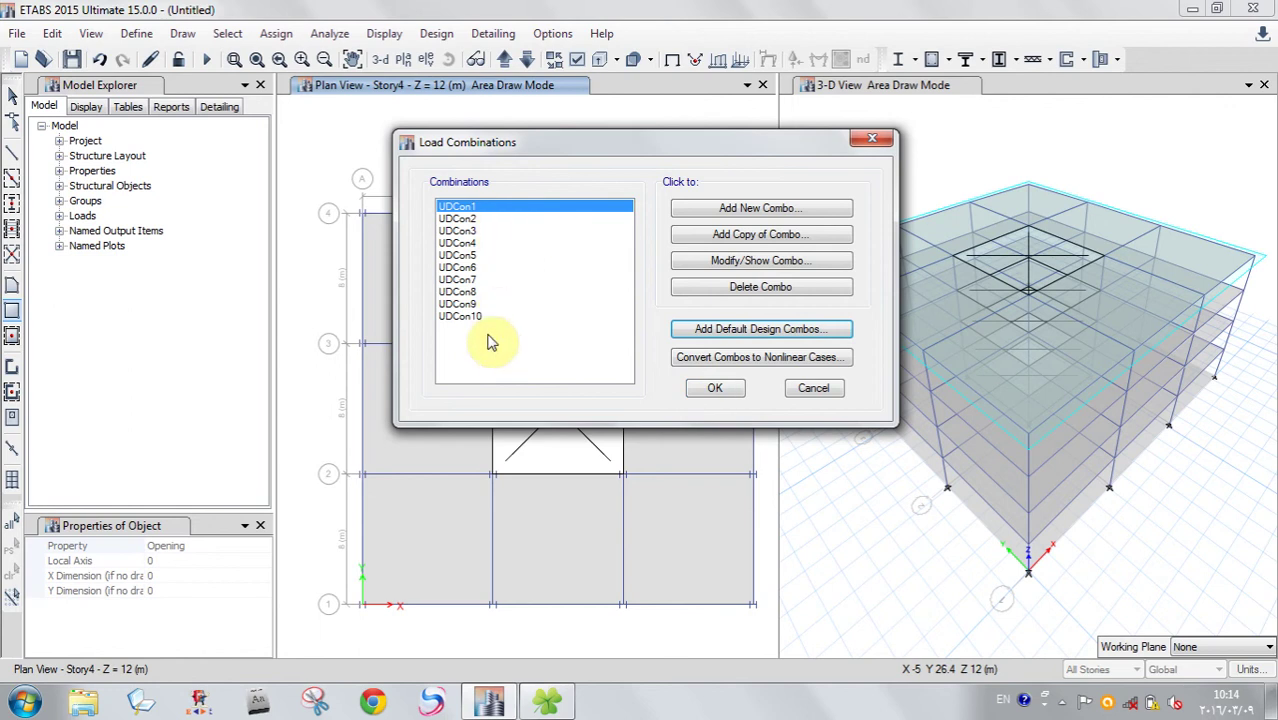
- Rename the UDCon1 load combination as DL+SDL
mouse_move(455, 220)
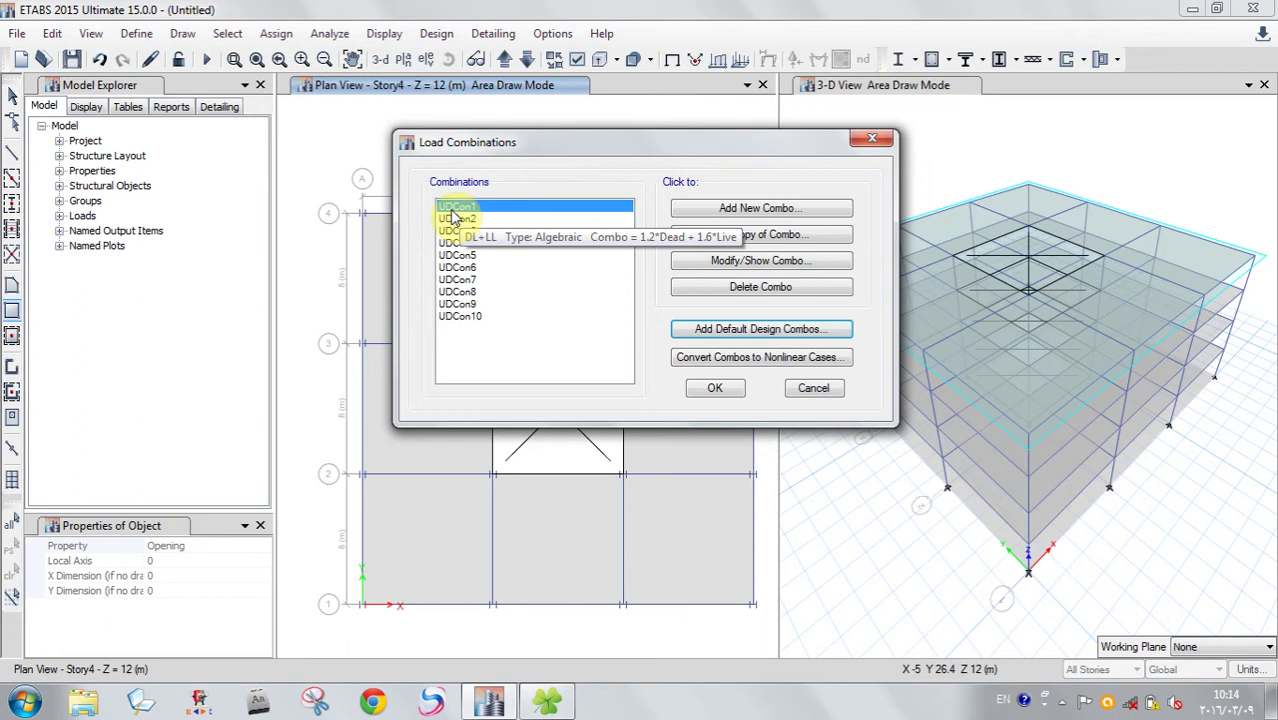
click(722, 261)
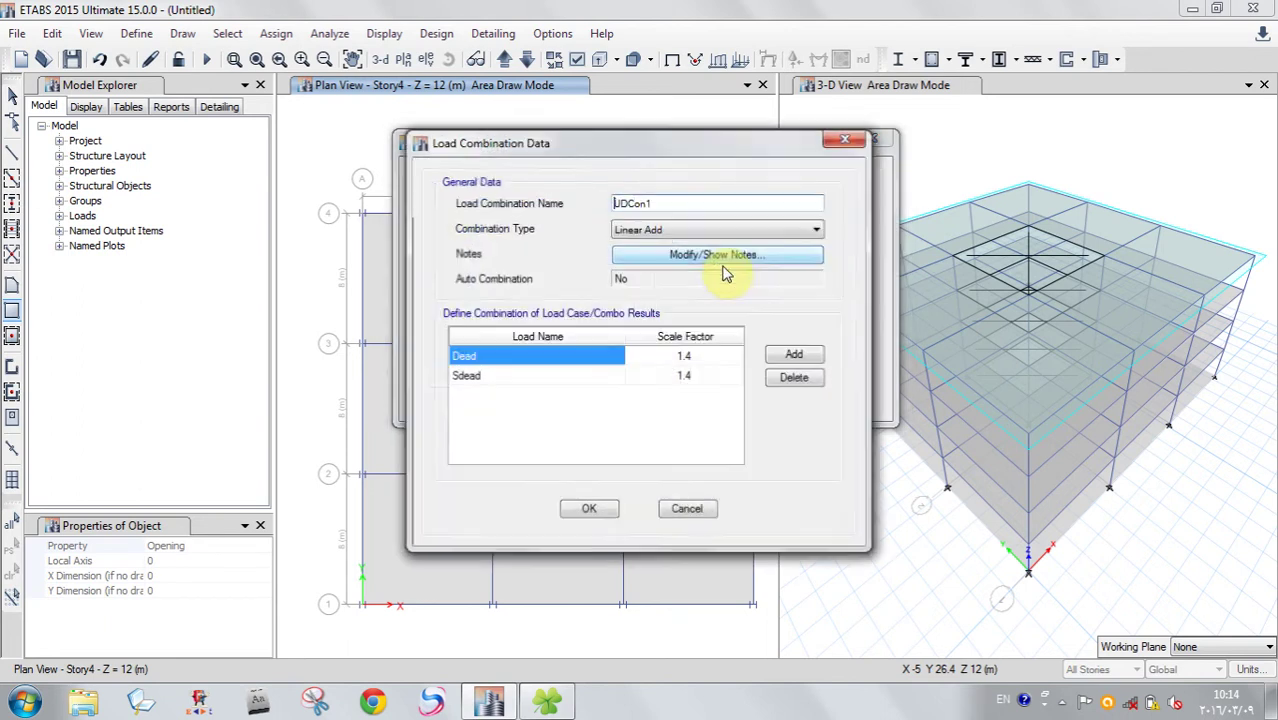
drag(626, 168, 678, 156)
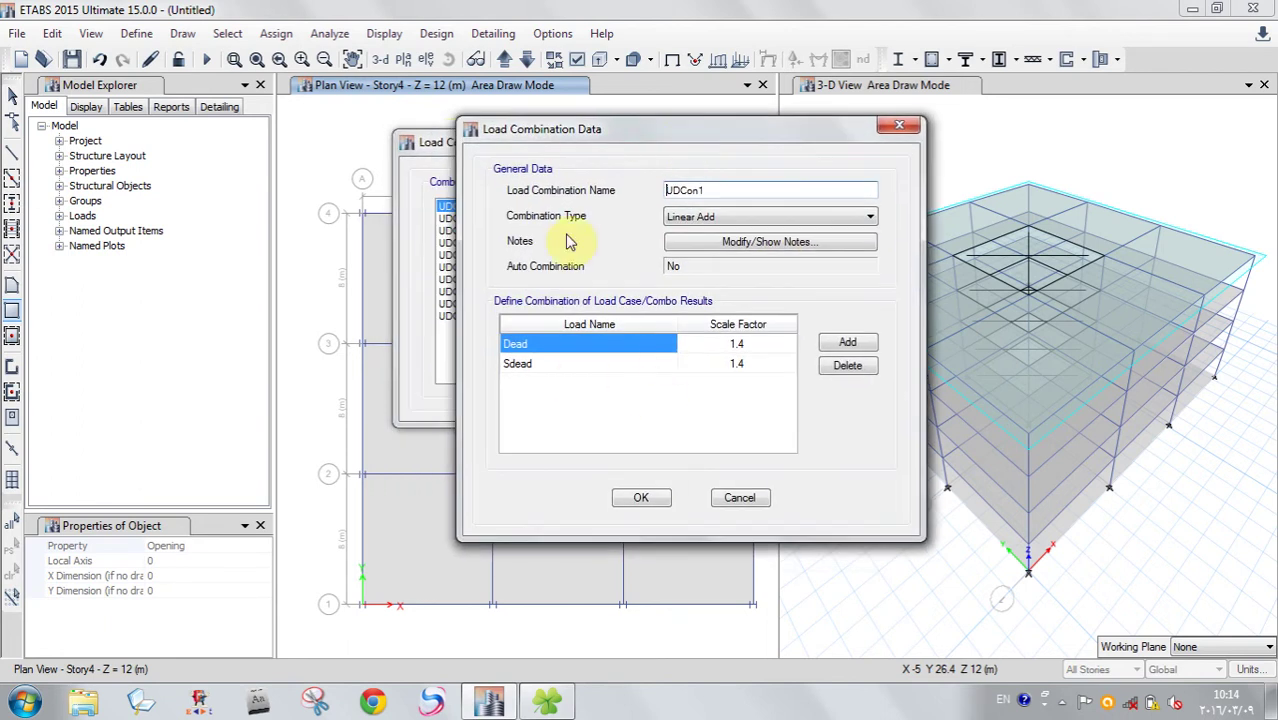
drag(534, 131, 655, 134)
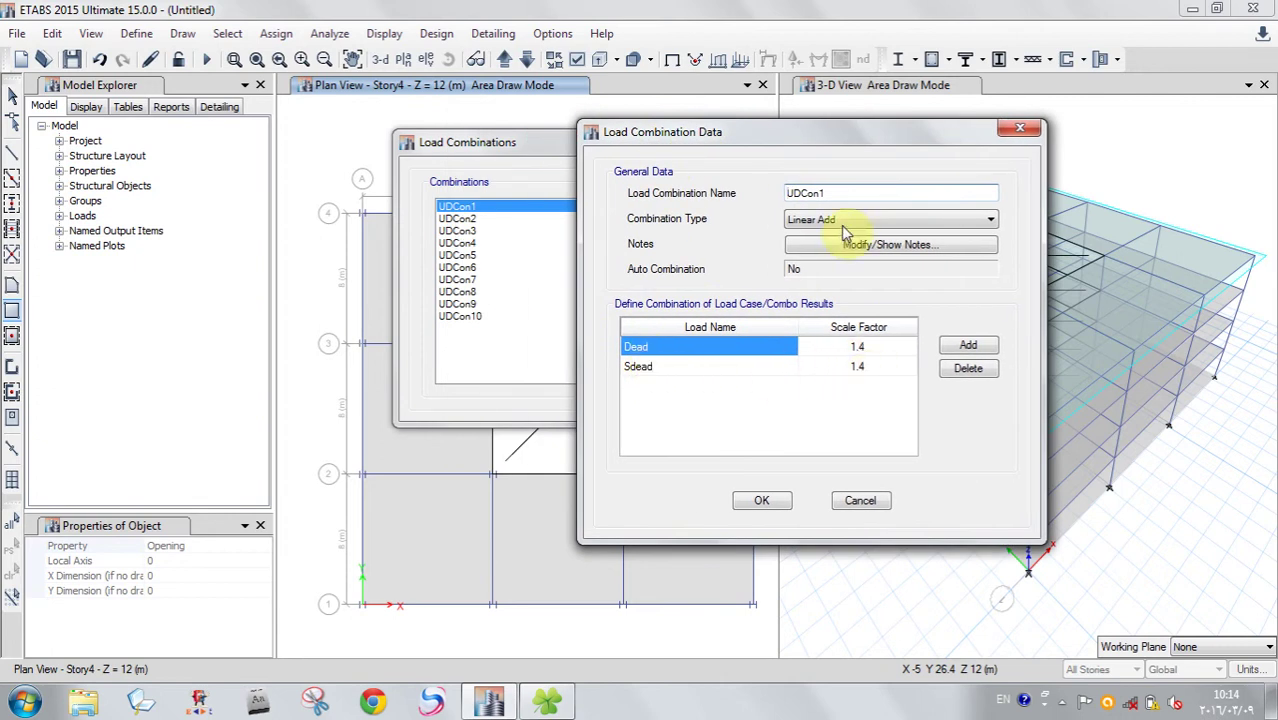
double_click(840, 196)
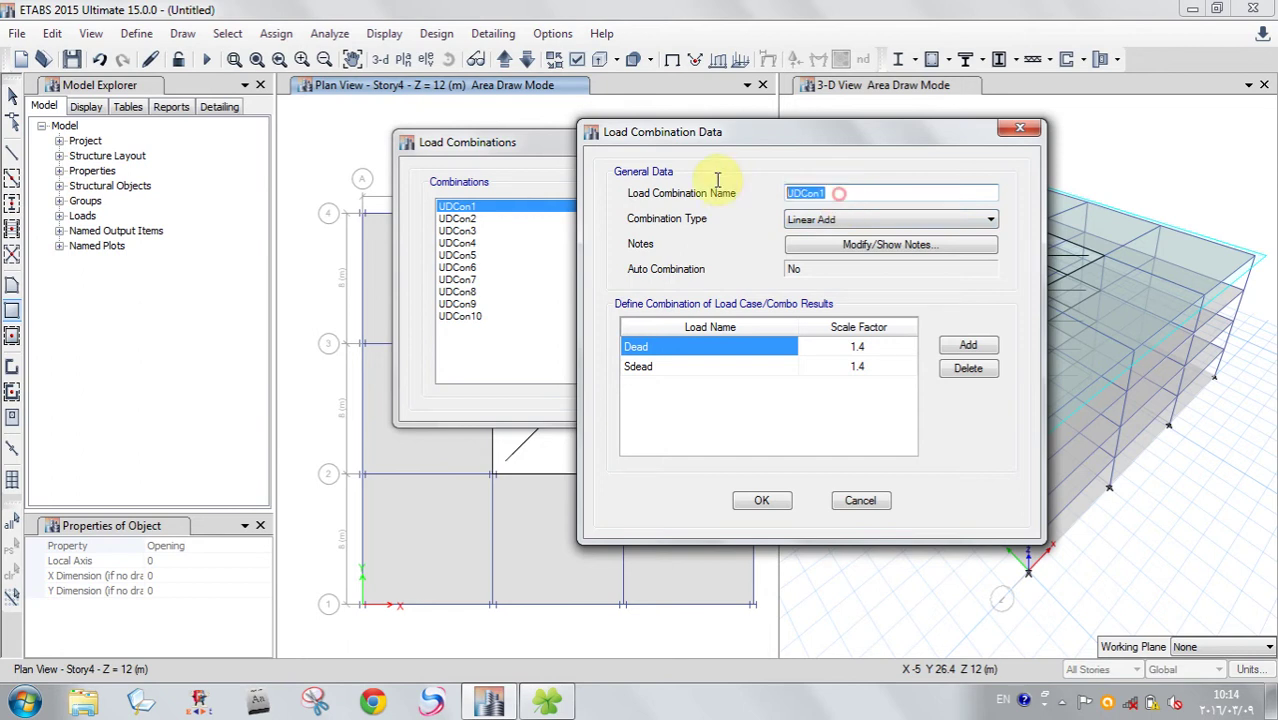
text(DL+SDL)
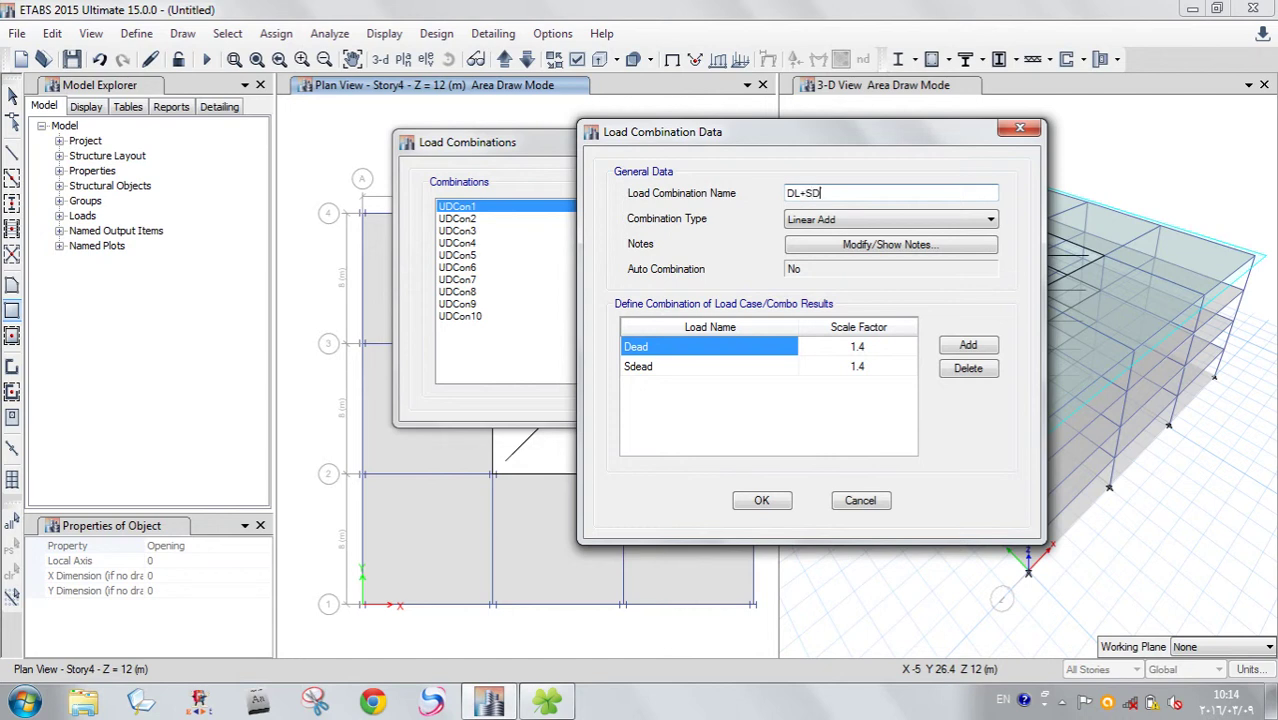
click(763, 502)
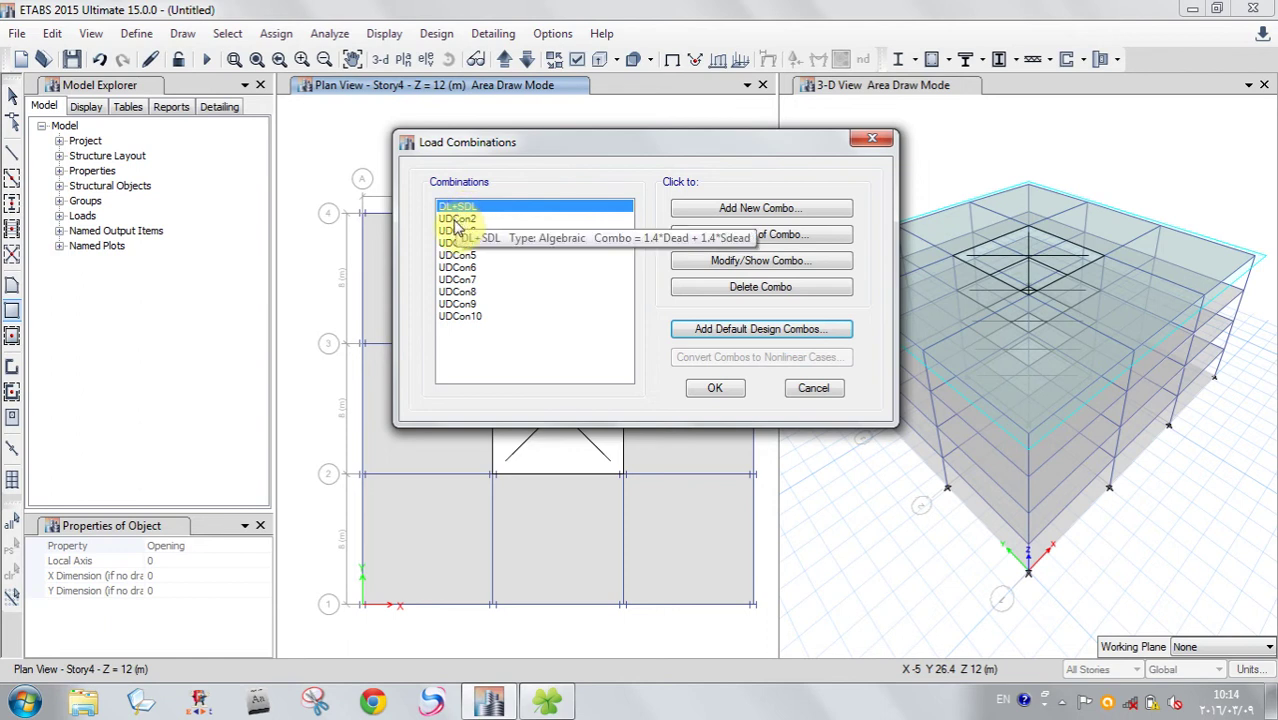
- Rename the UDCon2 load combination as DL+LL
click(462, 219)
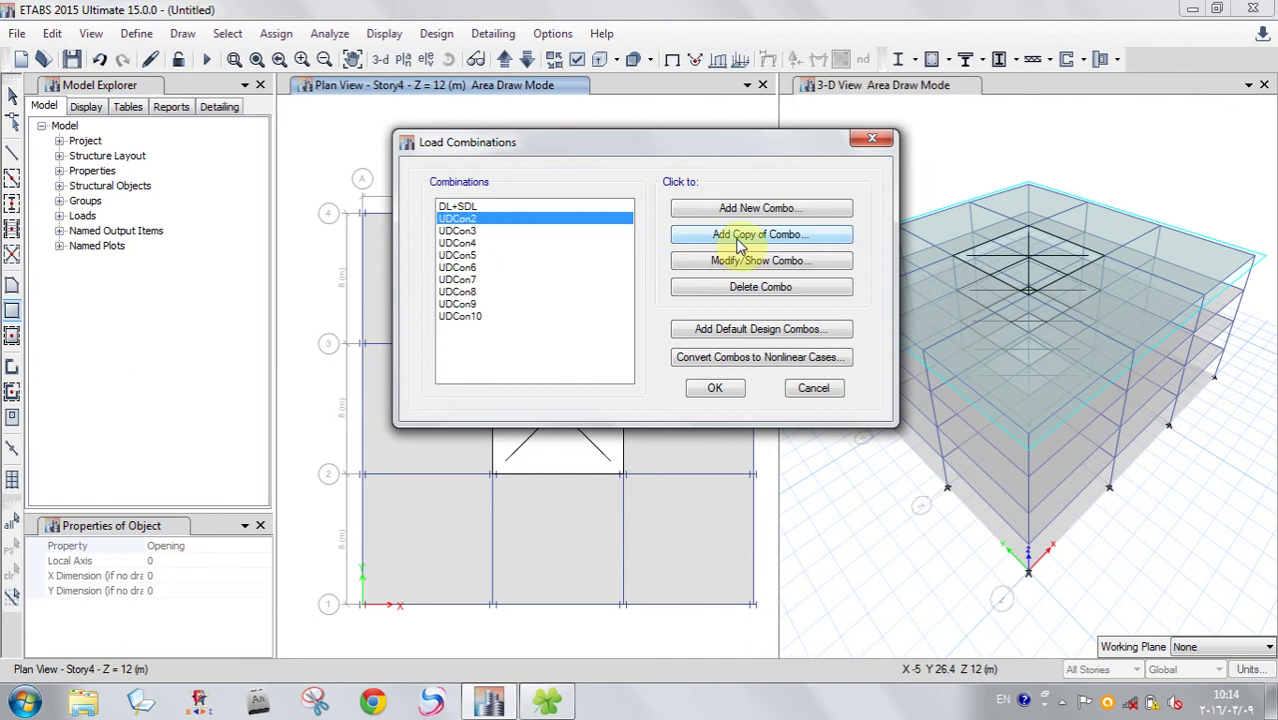
click(739, 262)
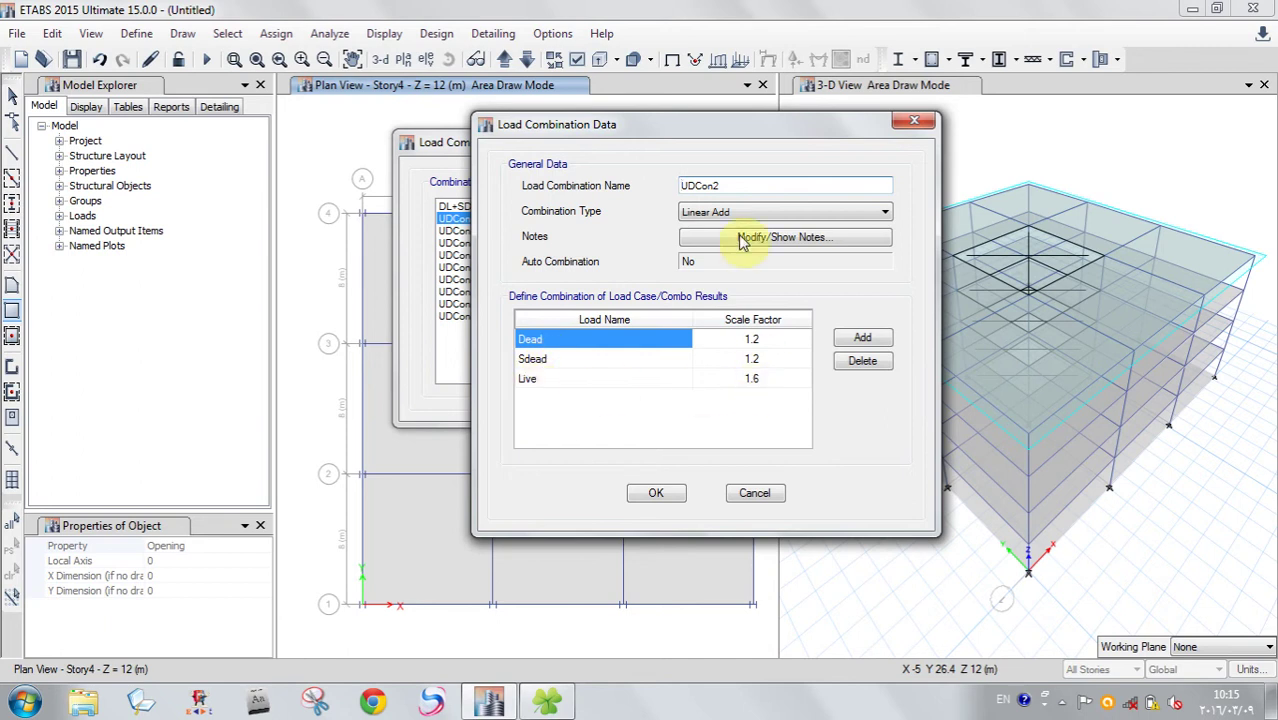
drag(738, 187, 680, 186)
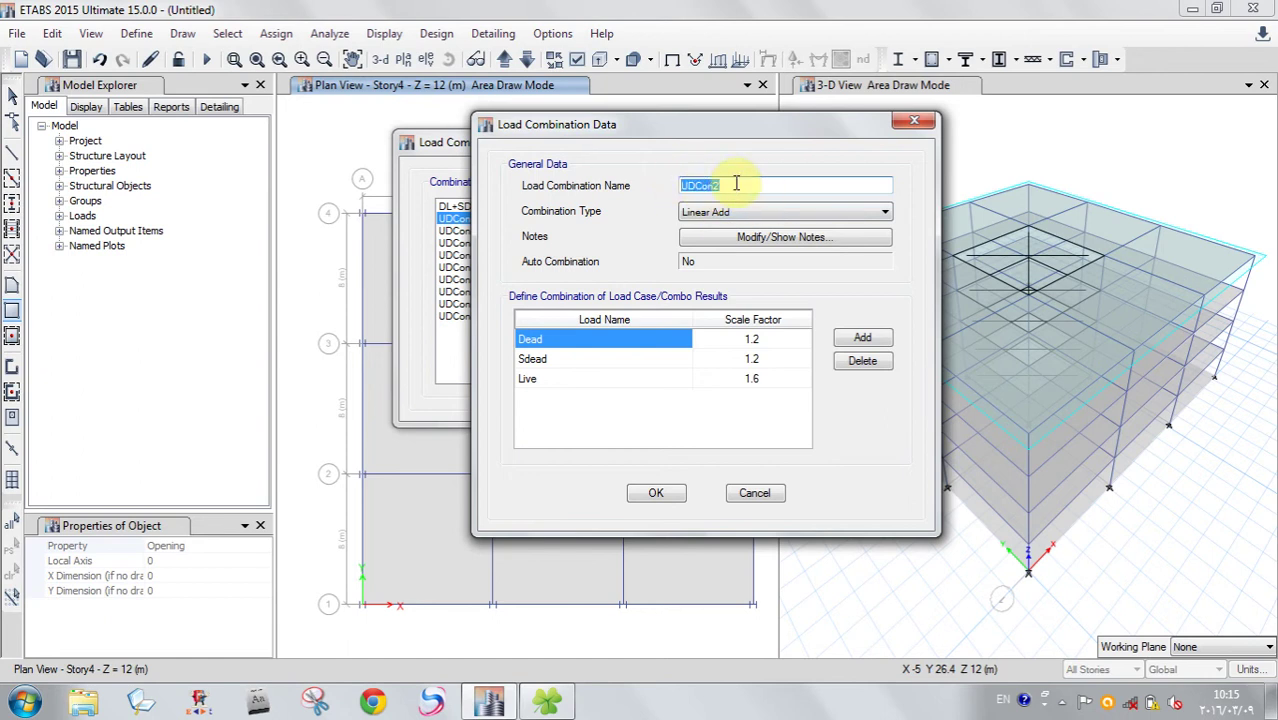
drag(689, 129, 768, 117)
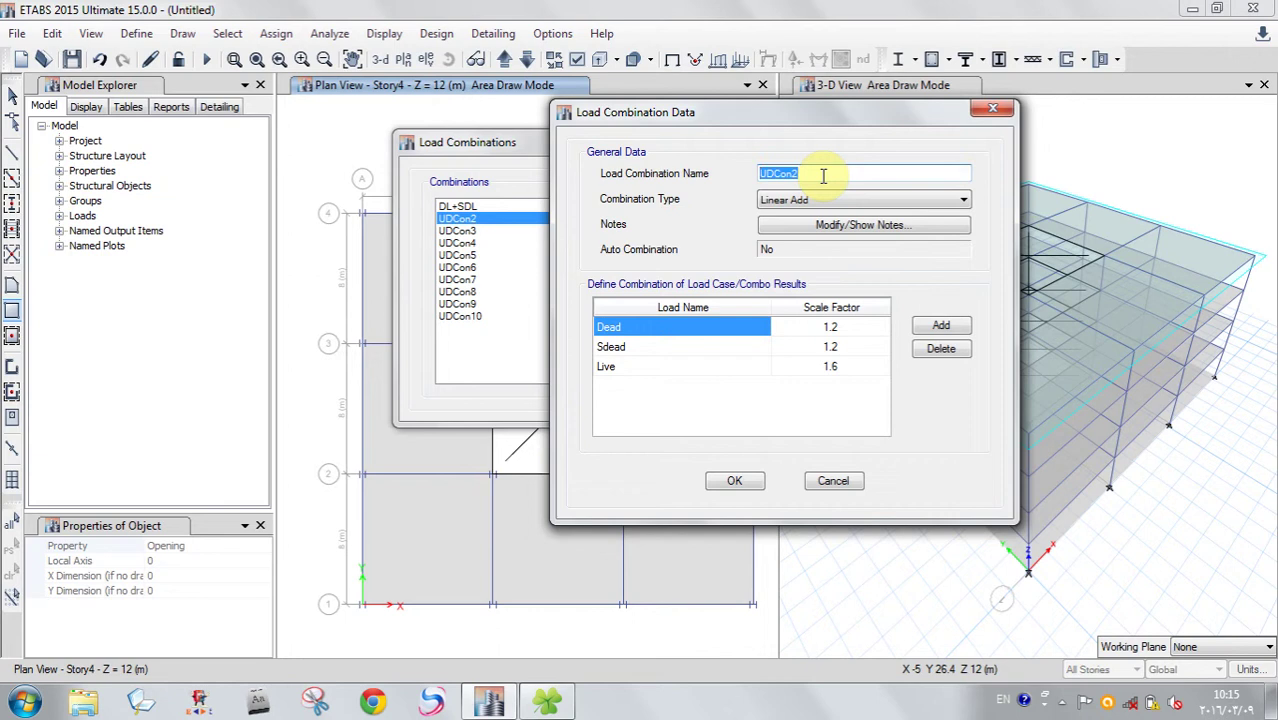
text(DL+LL)
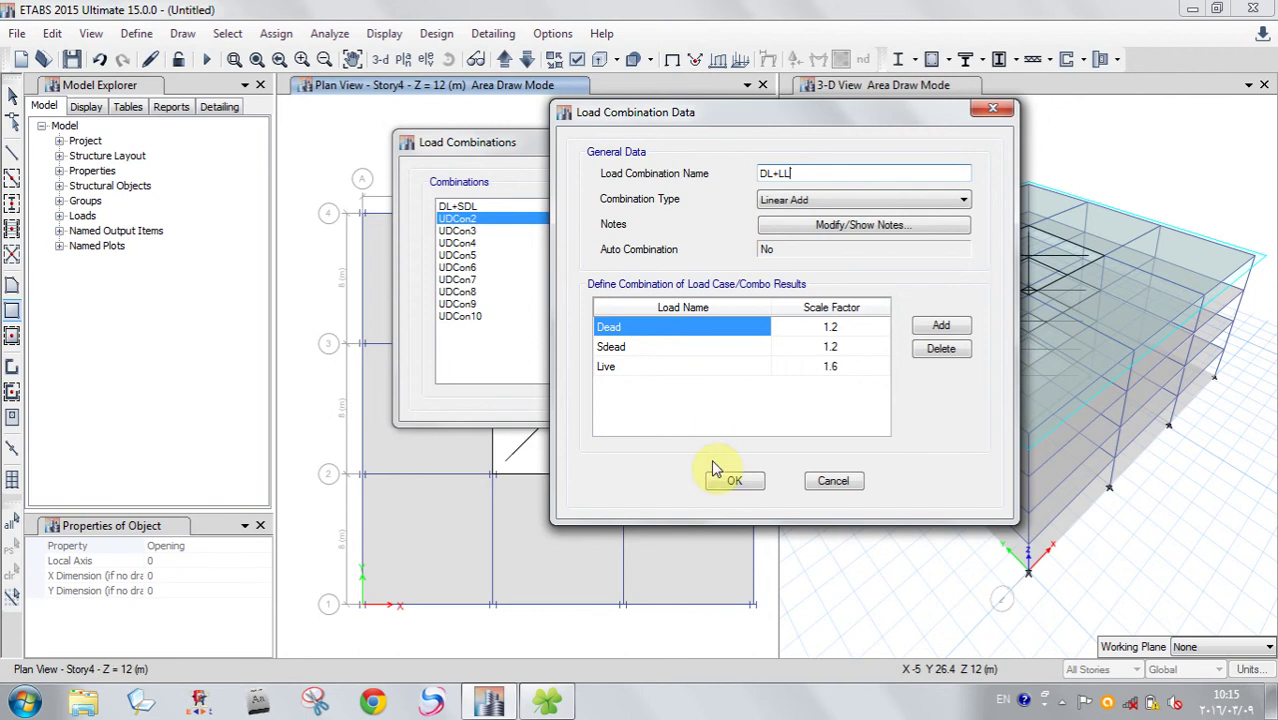
click(734, 480)
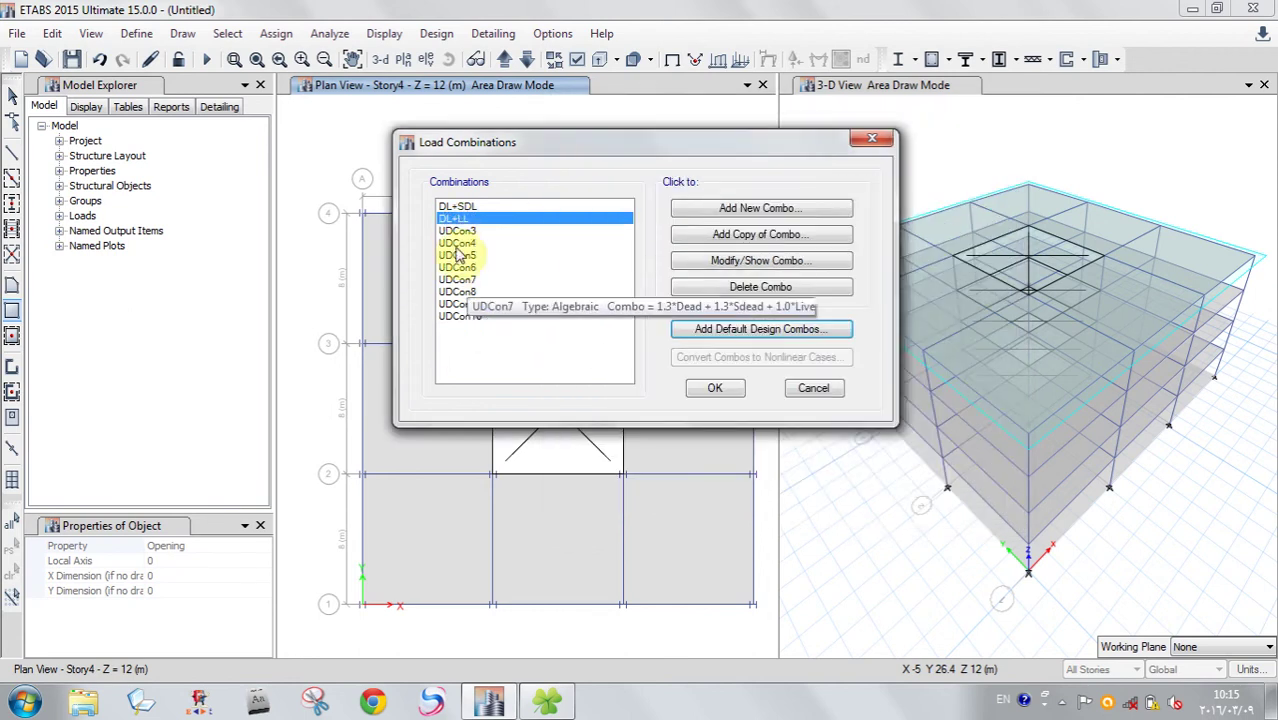
- Examine the load cases and scale factors of the UDCon3 load combination without changing them
click(458, 231)
click(724, 259)
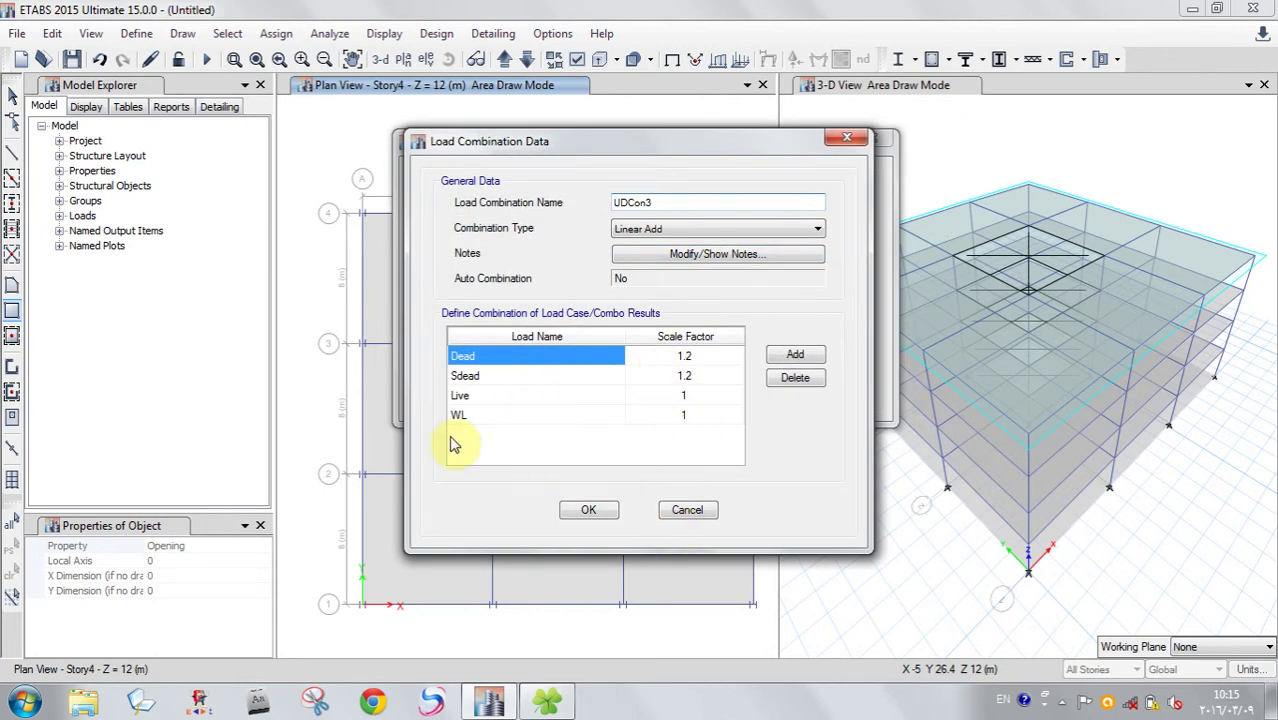
click(697, 511)
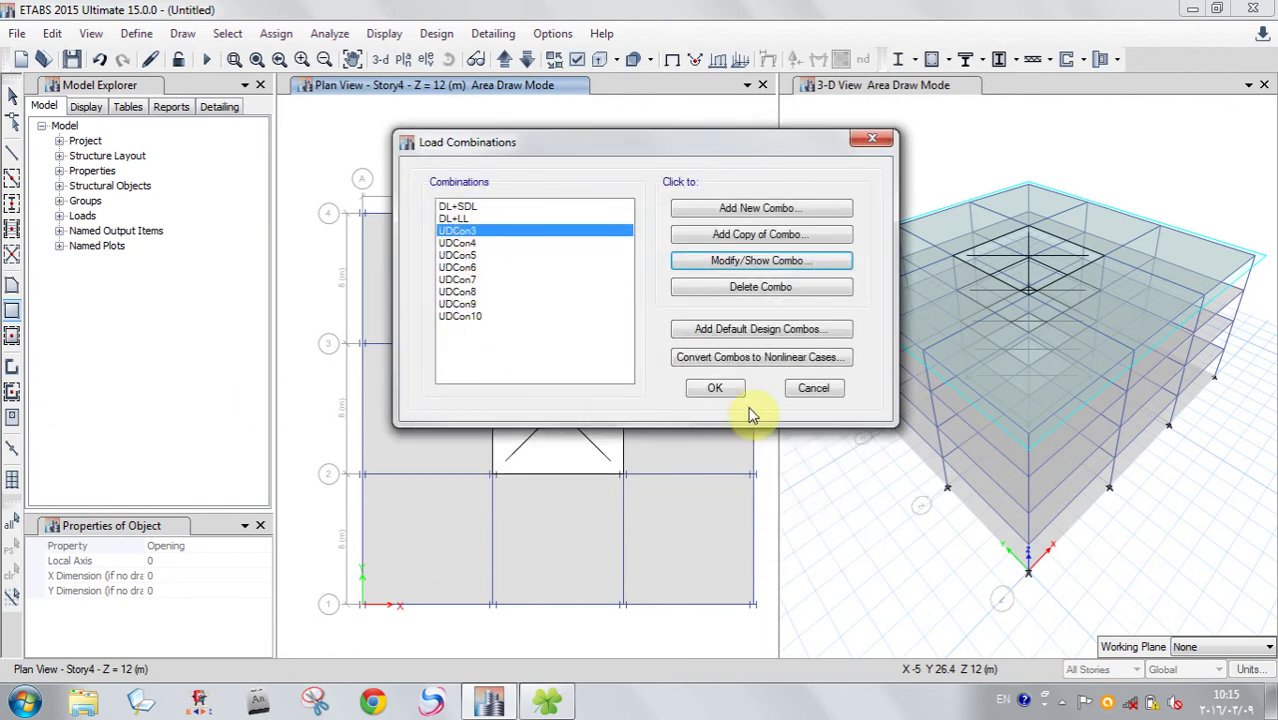
- Generate the default design combinations for Concrete Shear Wall Design and review them in the combinations list
click(720, 331)
click(613, 230)
drag(613, 230, 569, 202)
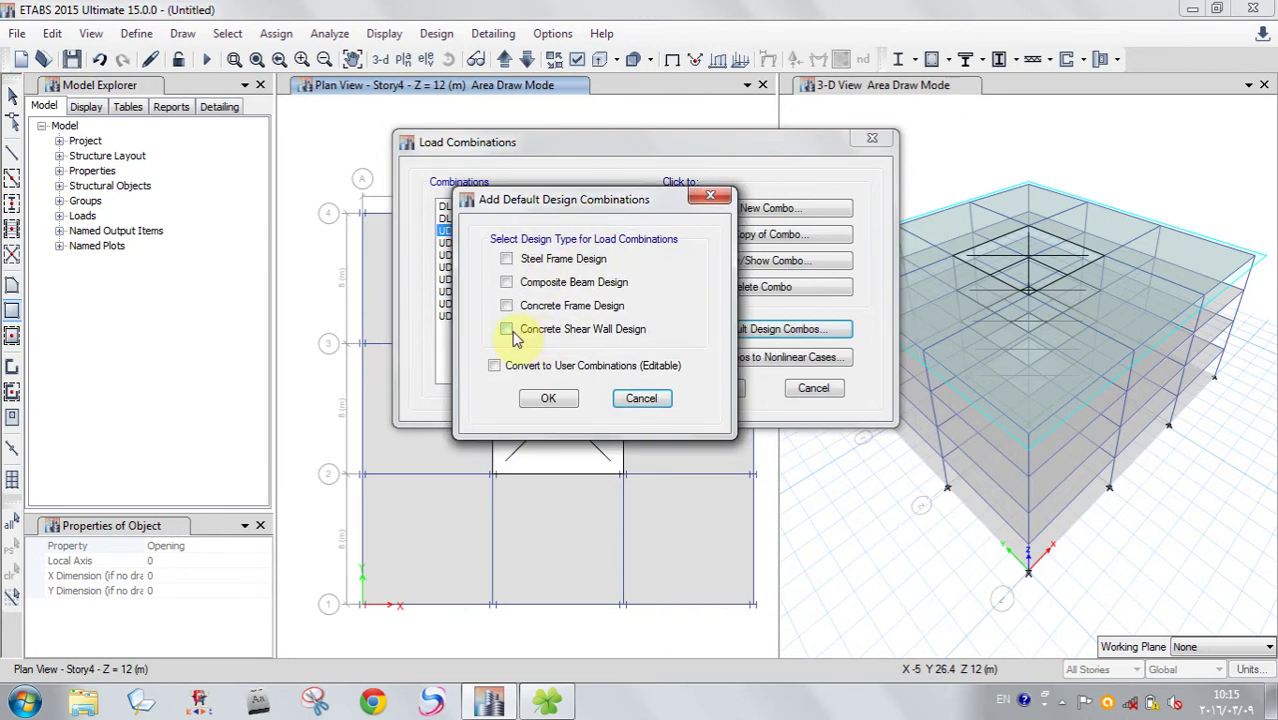
click(540, 402)
click(548, 398)
drag(622, 289, 630, 370)
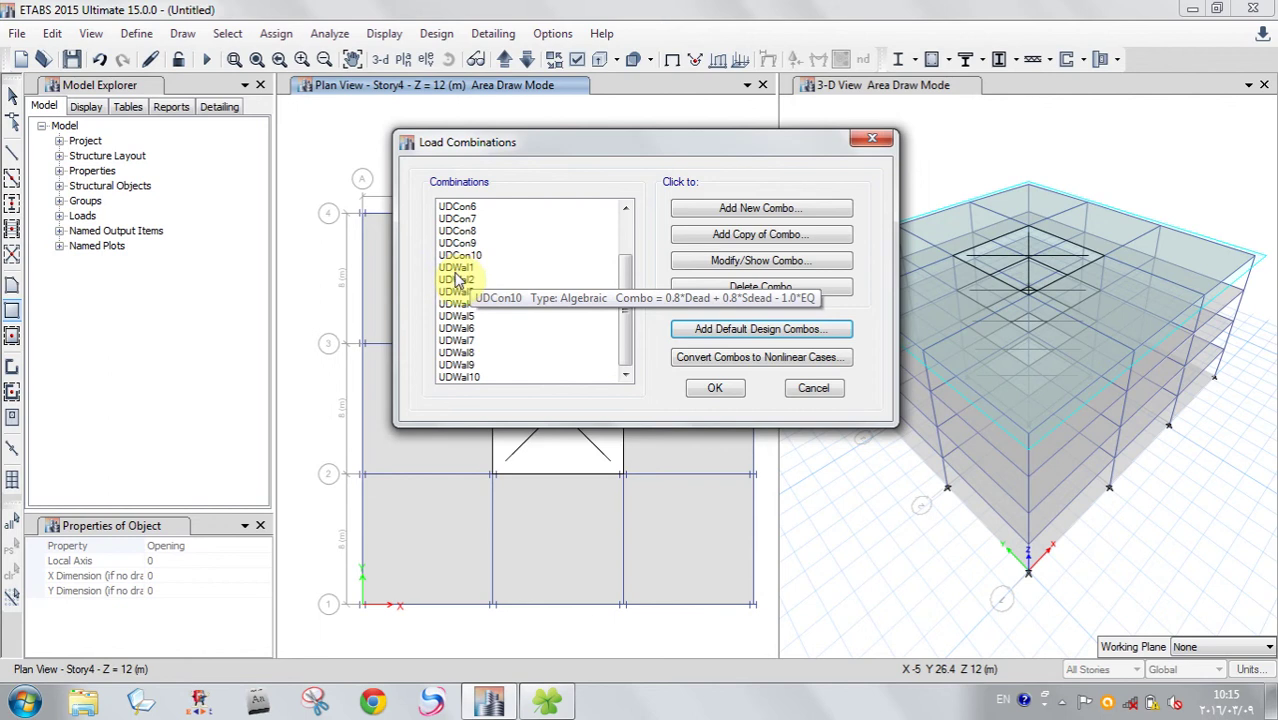
click(716, 329)
drag(700, 229, 654, 199)
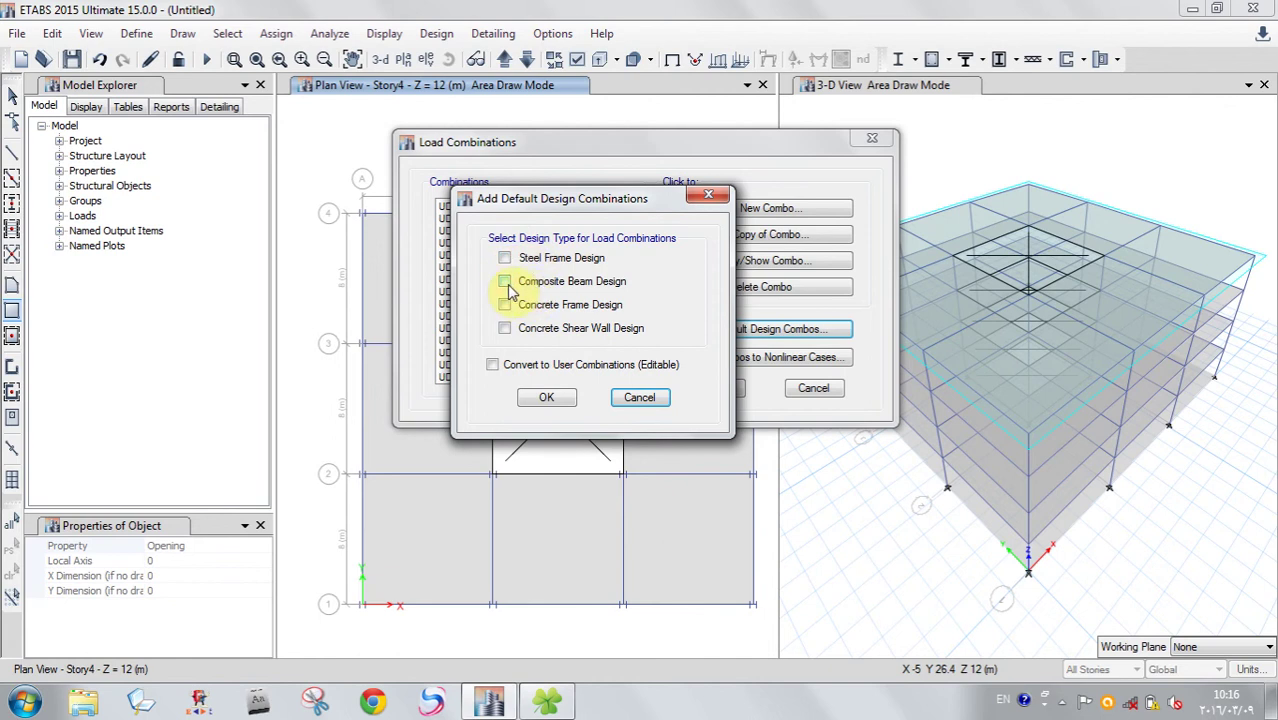
drag(585, 198, 584, 184)
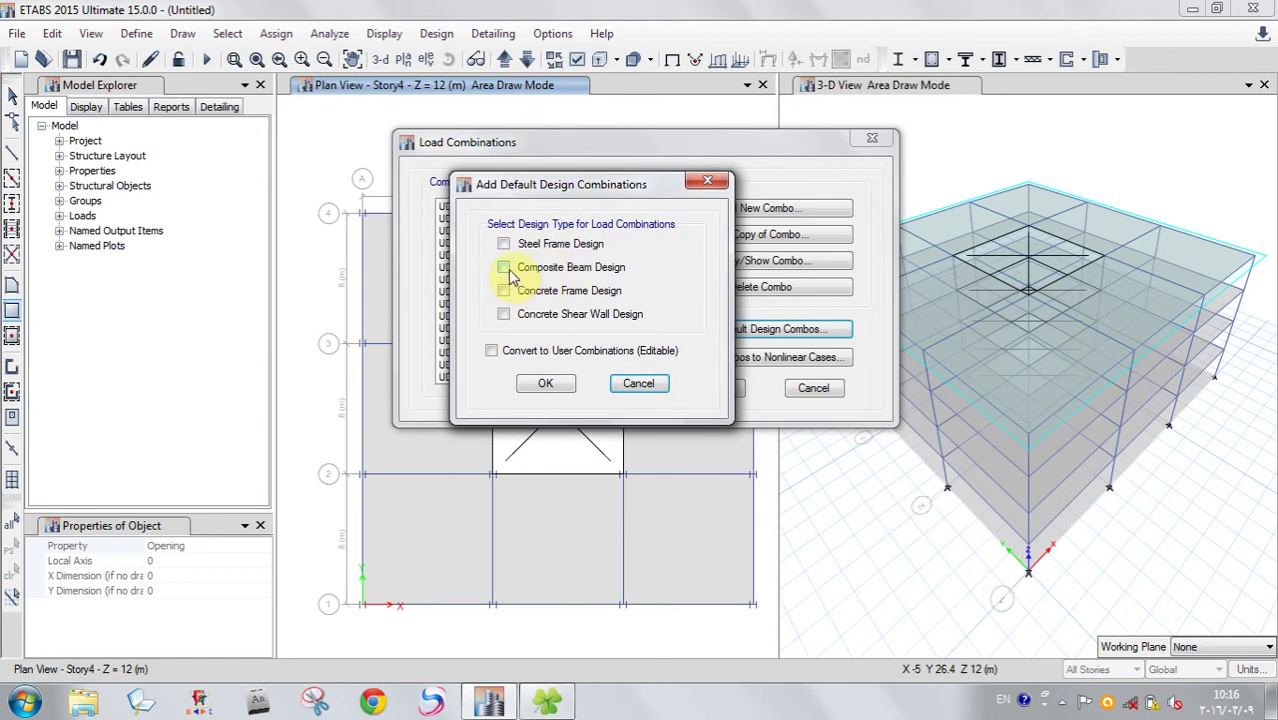
click(638, 384)
- Accept the load combinations and leave the area drawing mode for object selection
drag(633, 143, 560, 137)
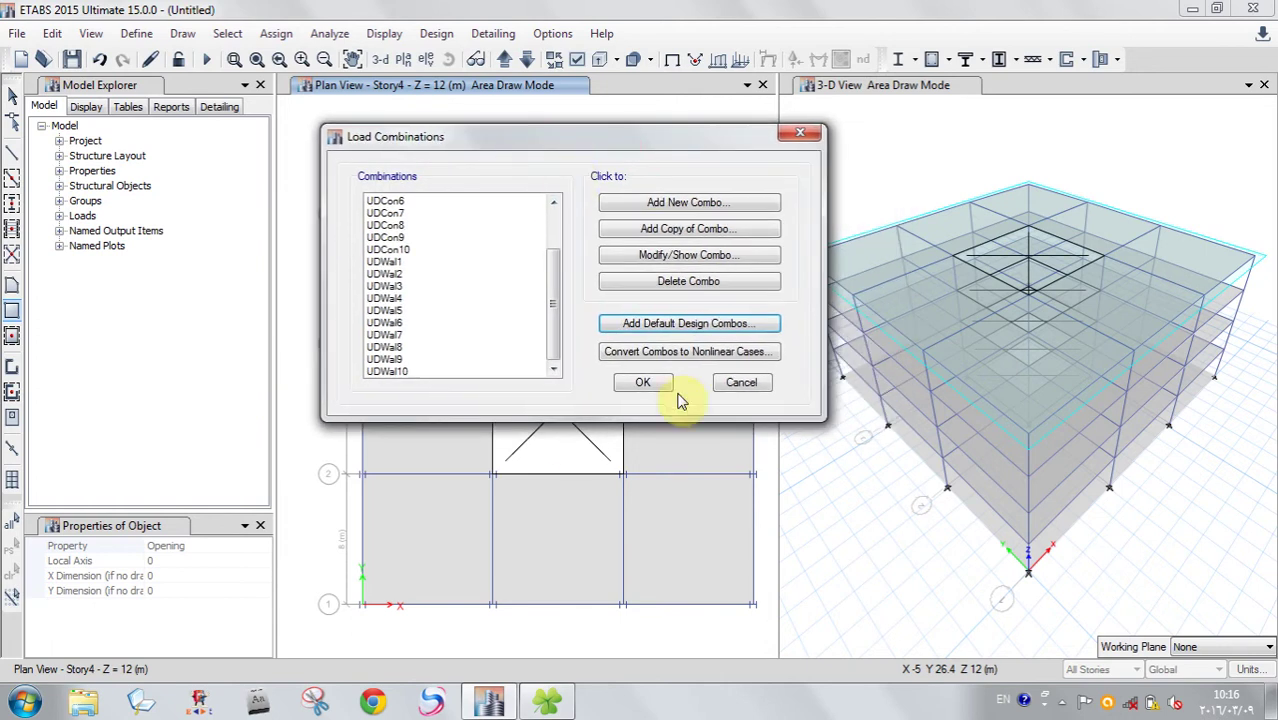
click(643, 384)
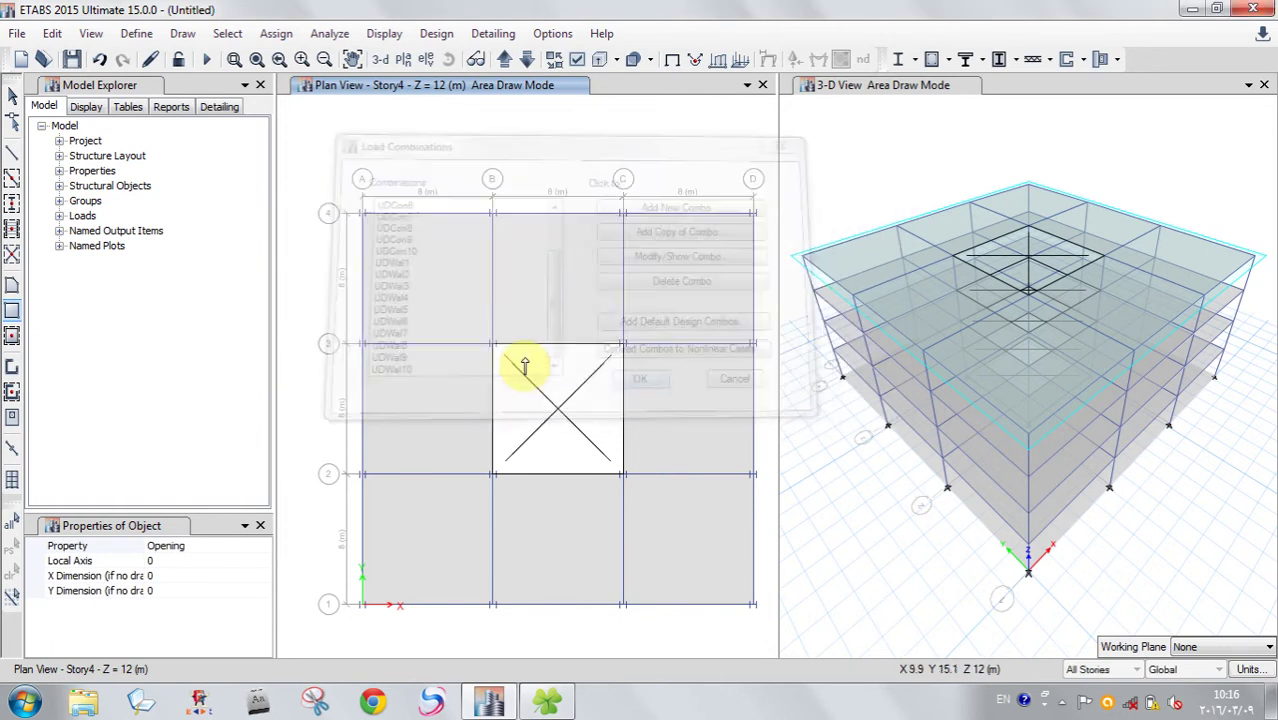
click(126, 36)
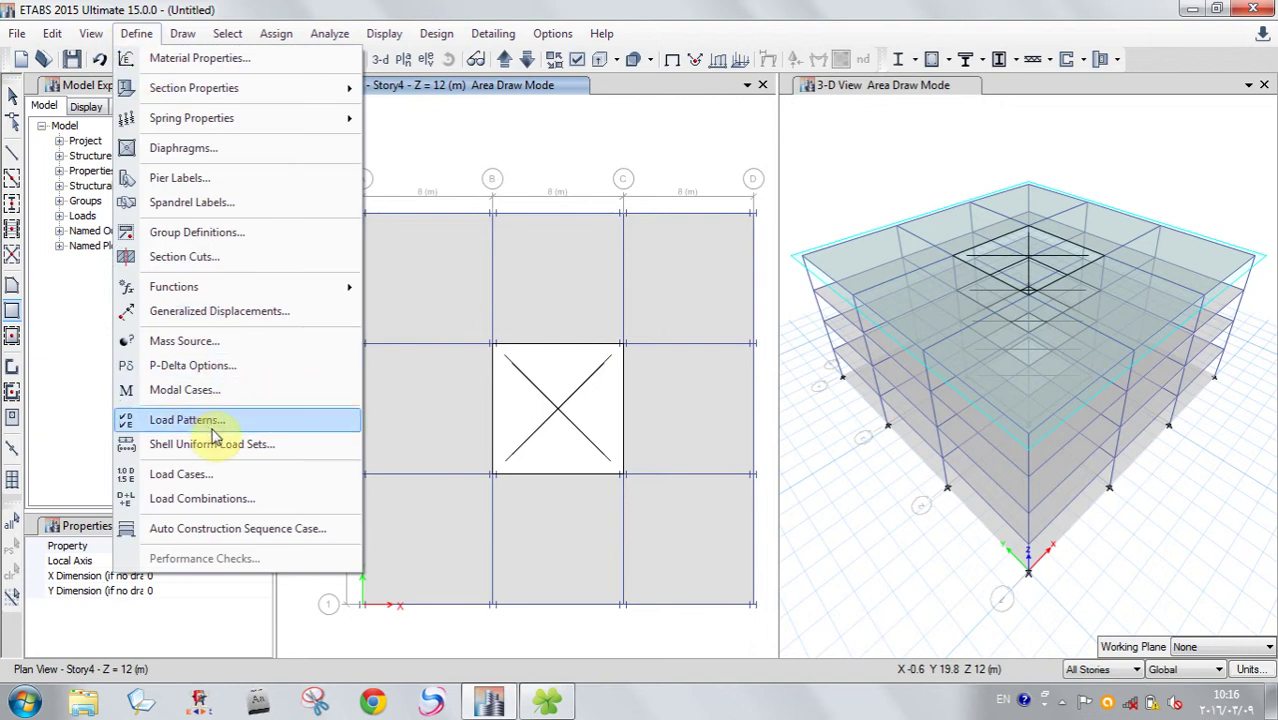
click(519, 8)
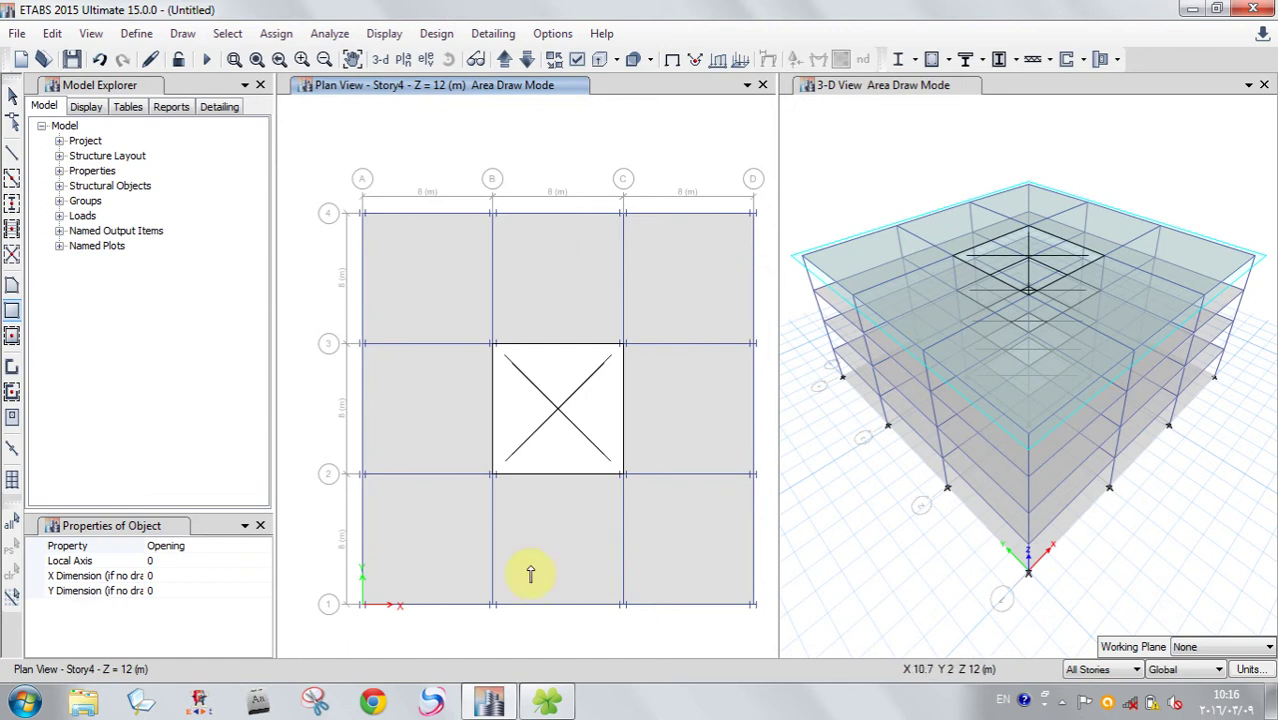
click(13, 94)
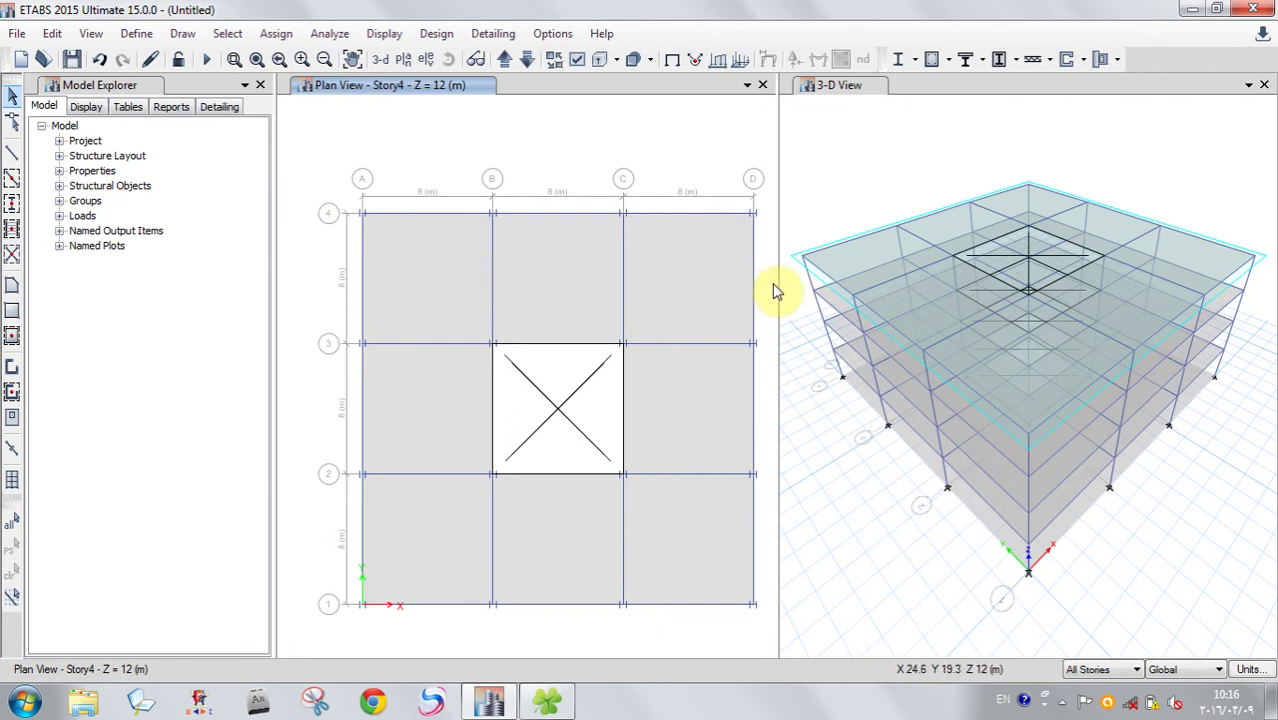
- Select all Floors in the model by object type
click(225, 34)
click(225, 34)
click(225, 34)
mouse_move(252, 58)
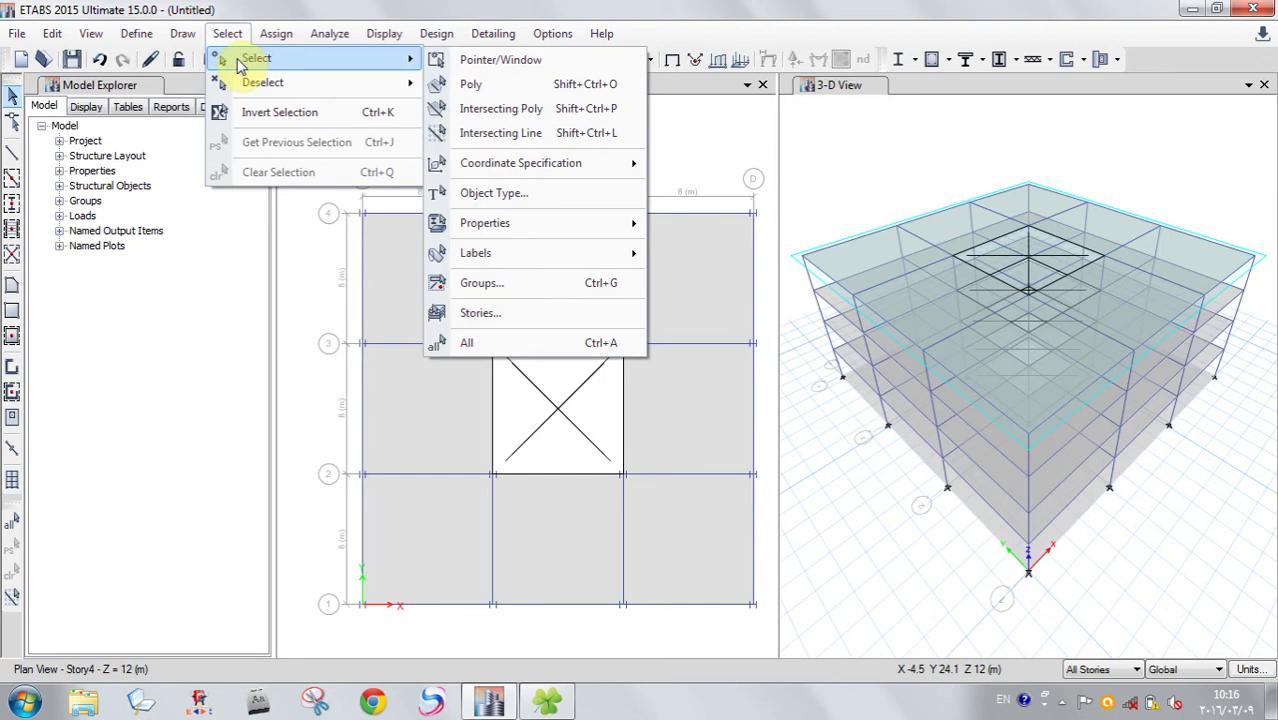
click(553, 195)
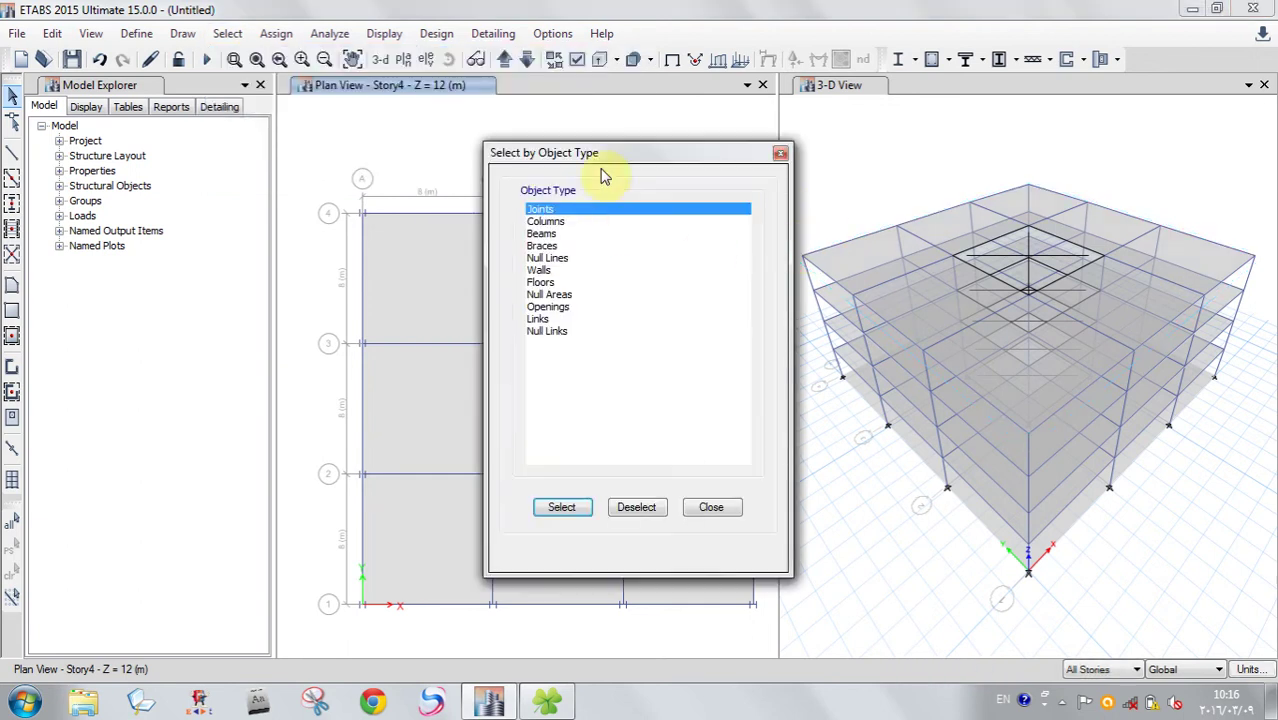
drag(600, 152, 665, 109)
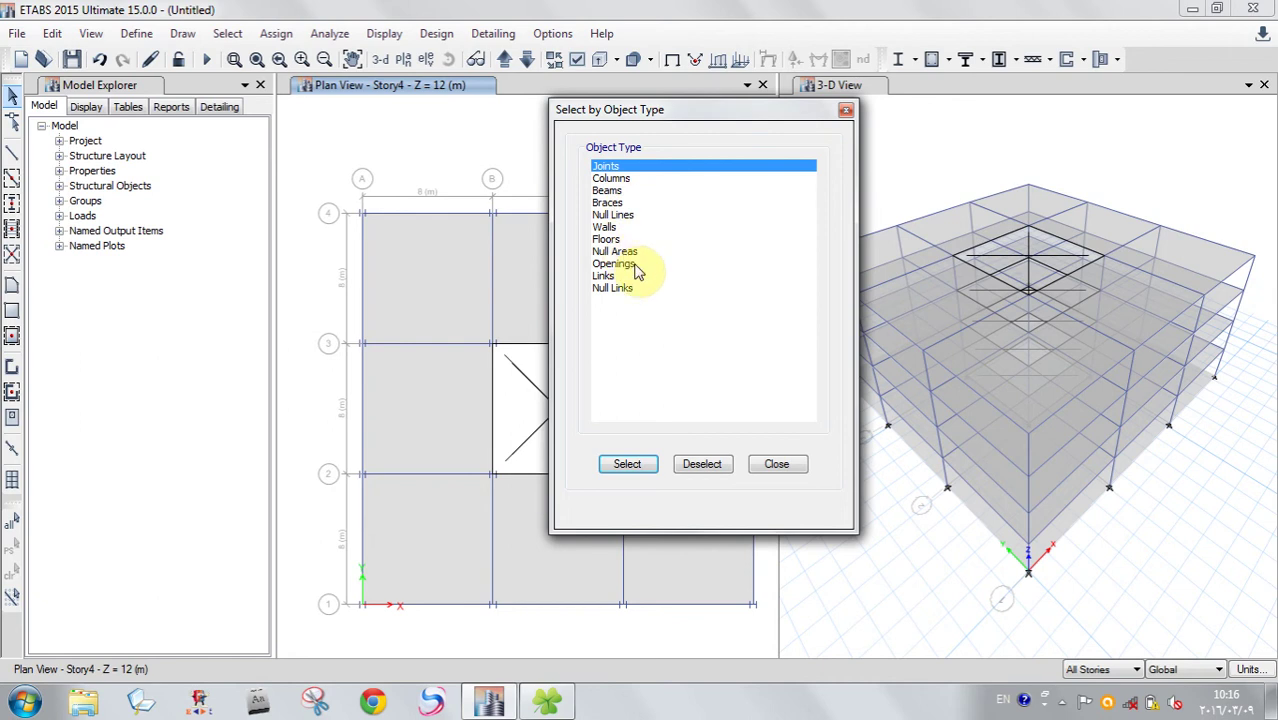
click(616, 240)
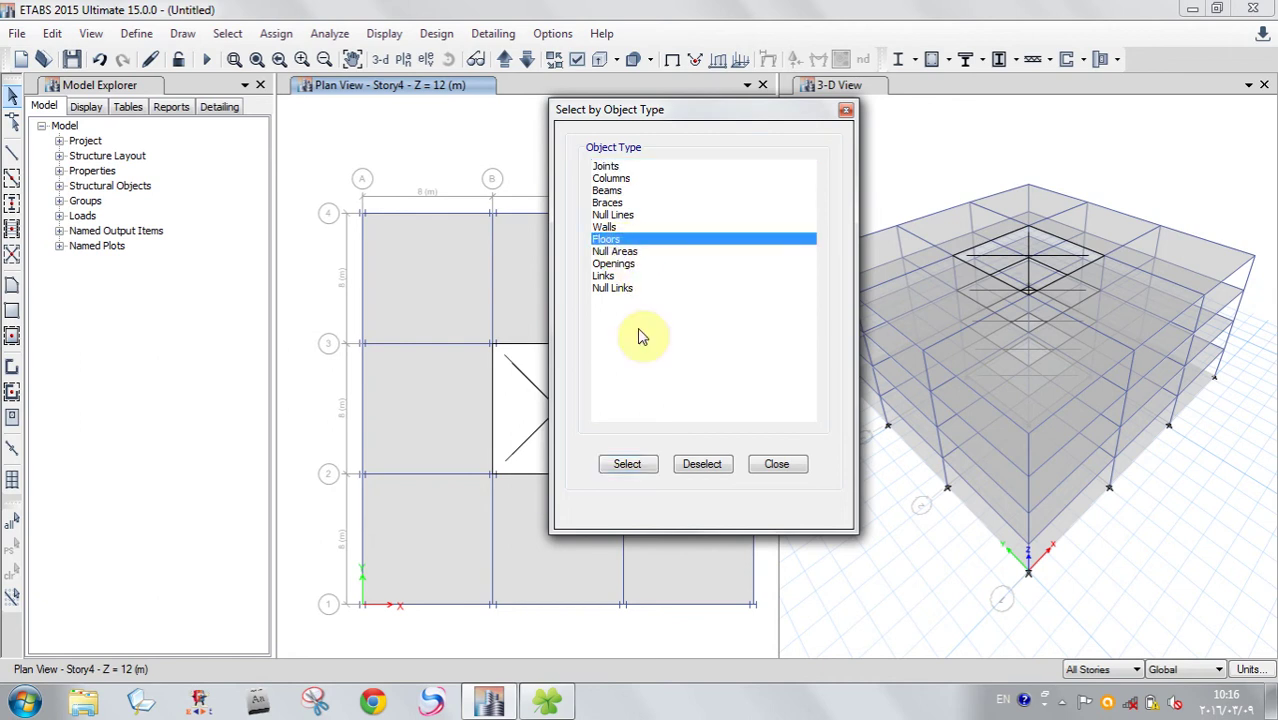
click(627, 464)
click(776, 464)
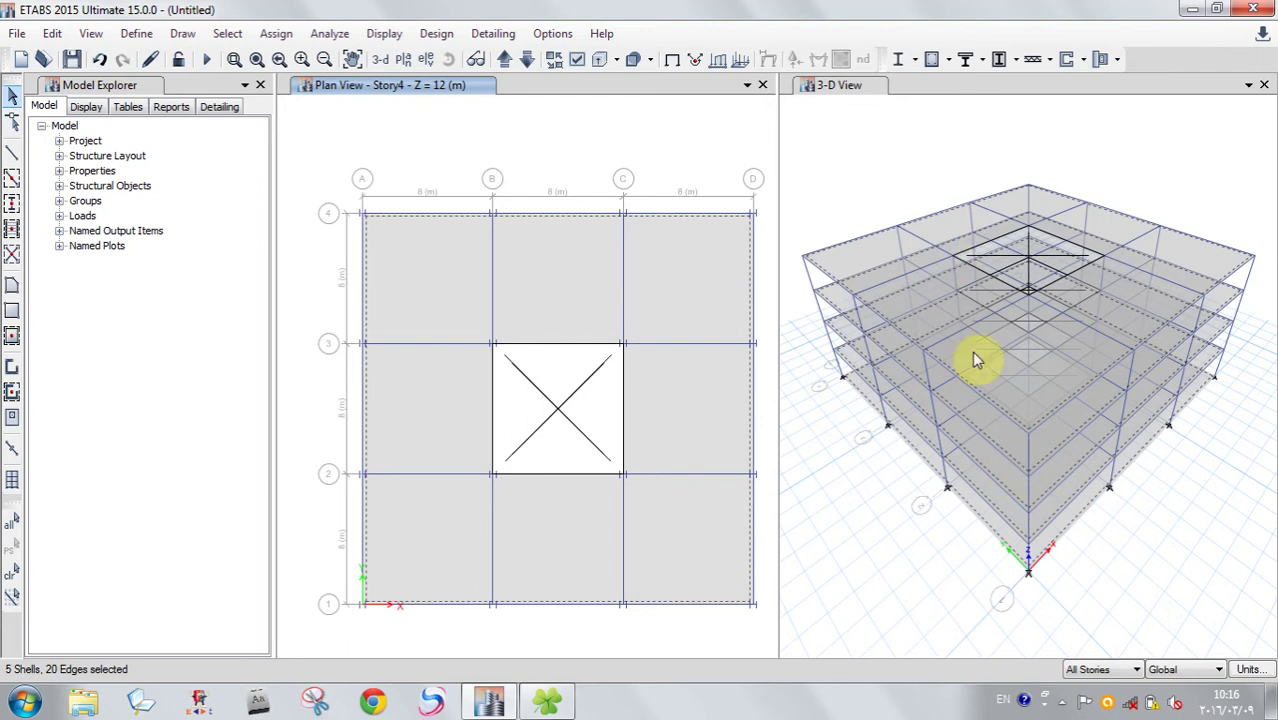
- Start a uniform shell load assignment on the selected floors with the Live load pattern and a load of 4 kN/m²
click(274, 36)
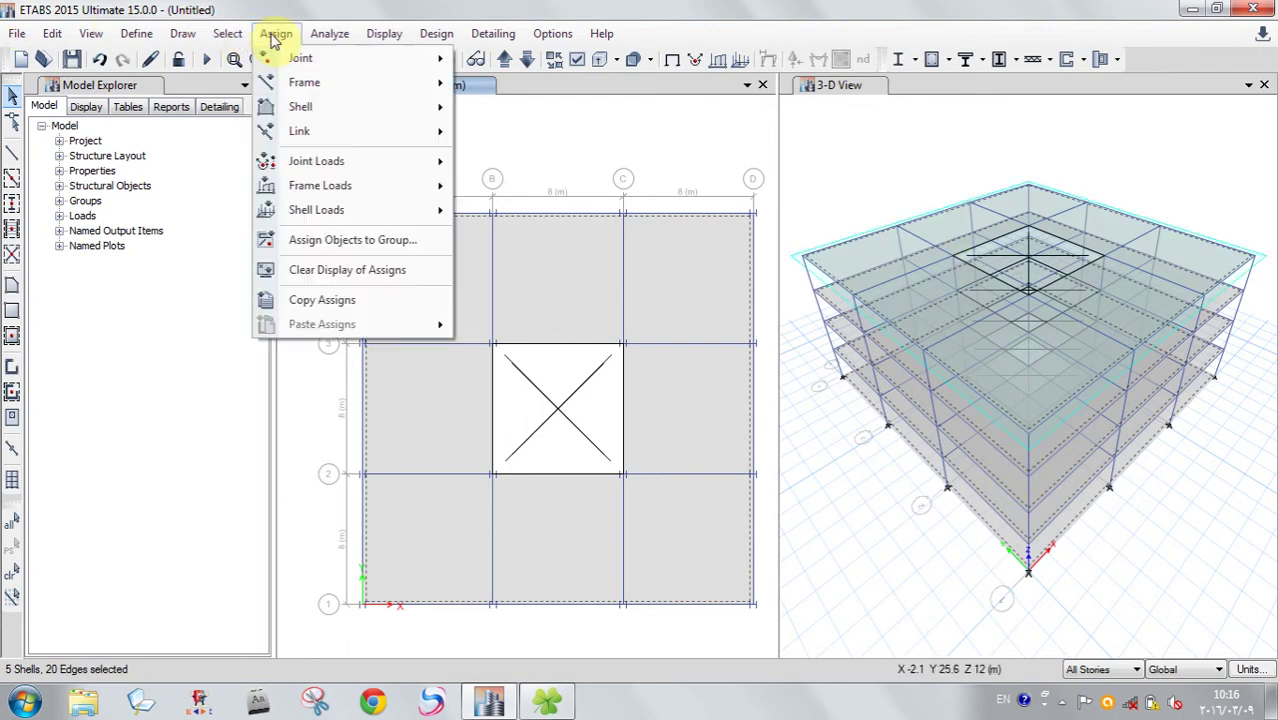
mouse_move(333, 218)
mouse_move(336, 192)
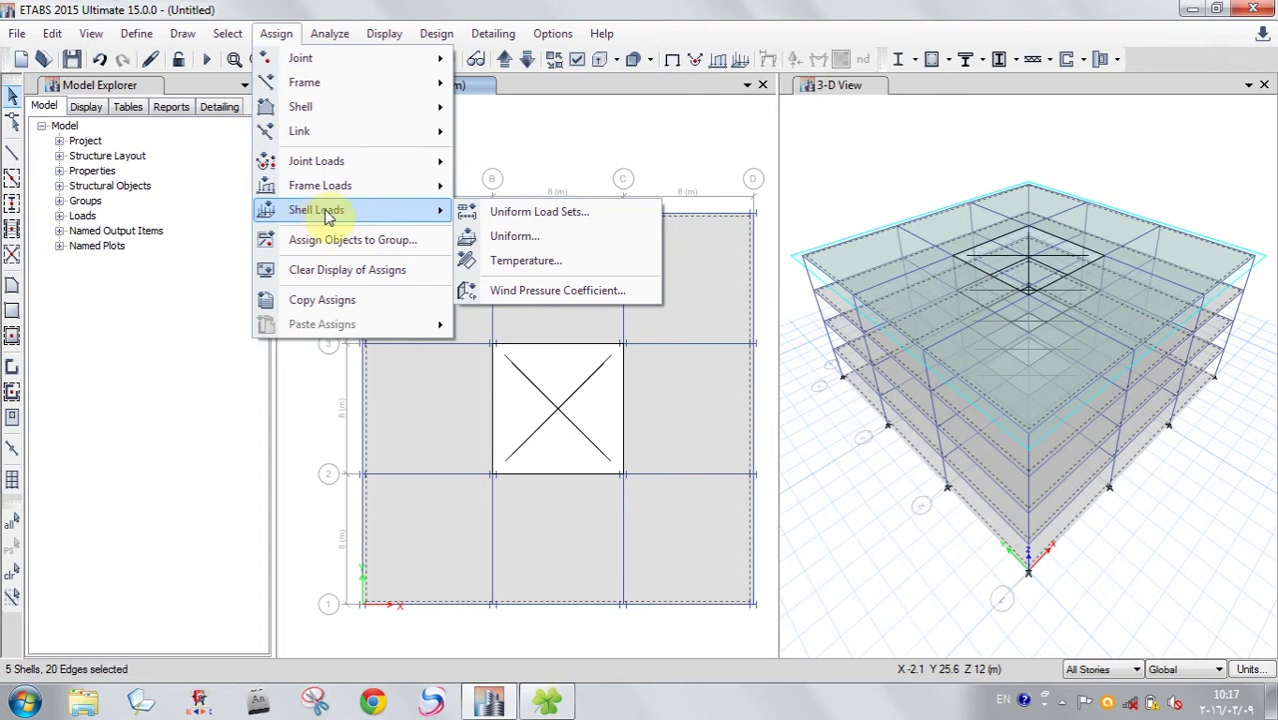
click(515, 238)
drag(619, 248, 832, 16)
click(936, 70)
click(889, 98)
click(780, 125)
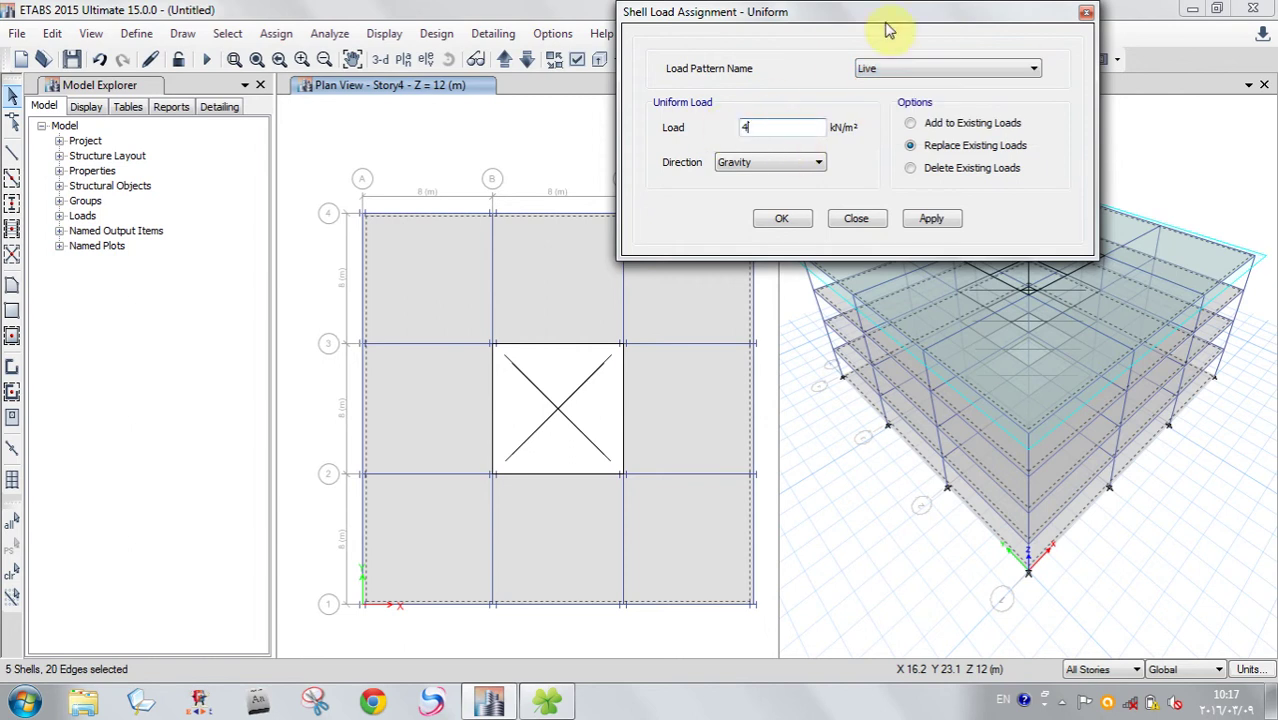
- Set the direction of the uniform floor load to Gravity
drag(869, 33, 722, 52)
click(614, 184)
click(620, 263)
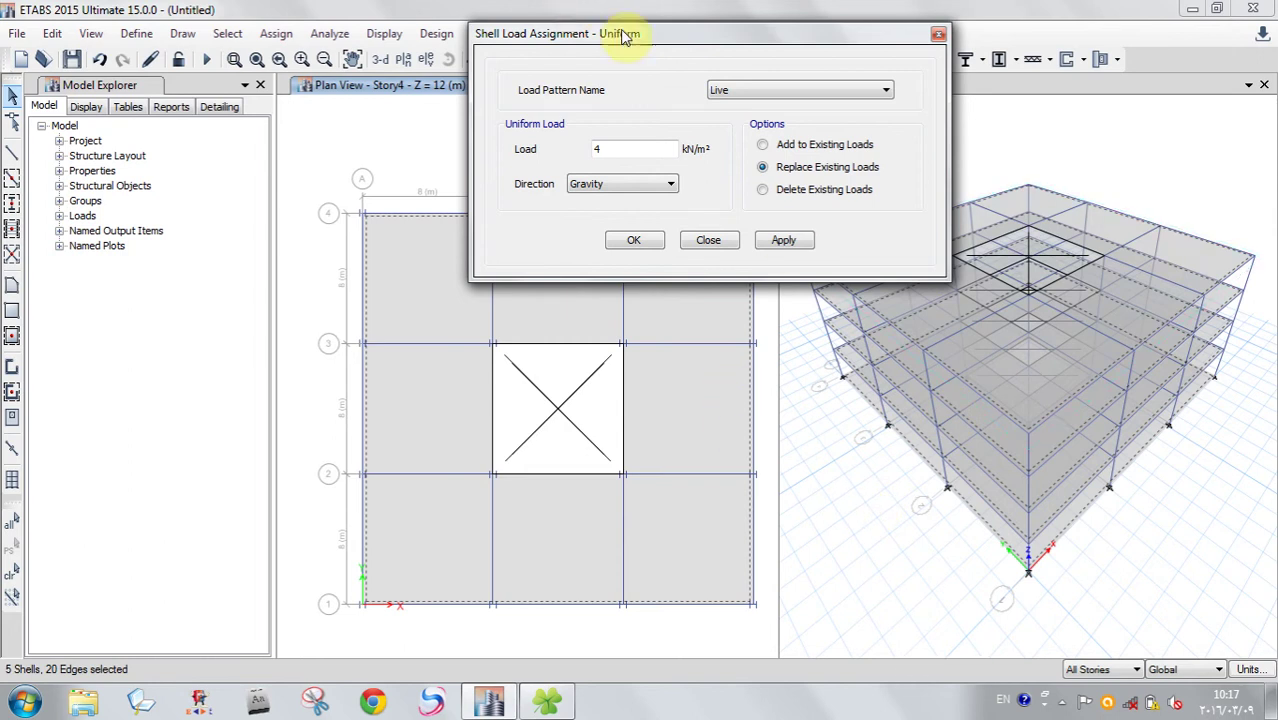
drag(585, 34, 469, 33)
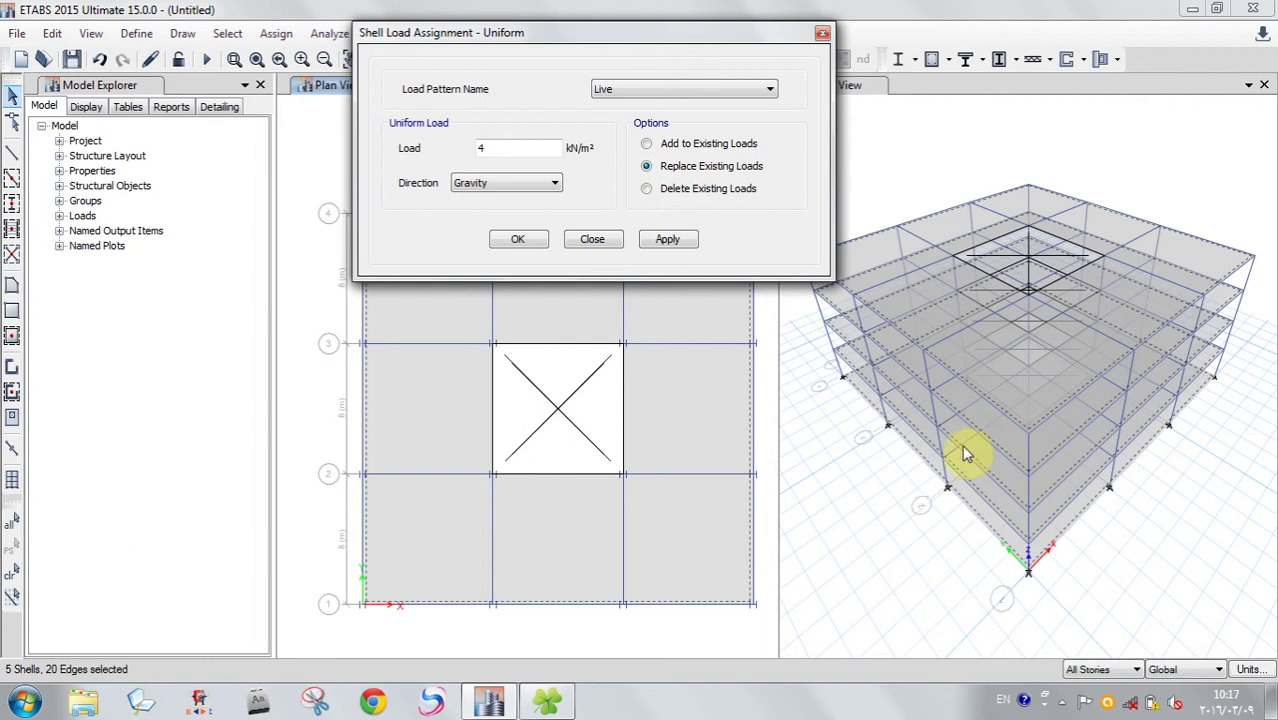
click(540, 186)
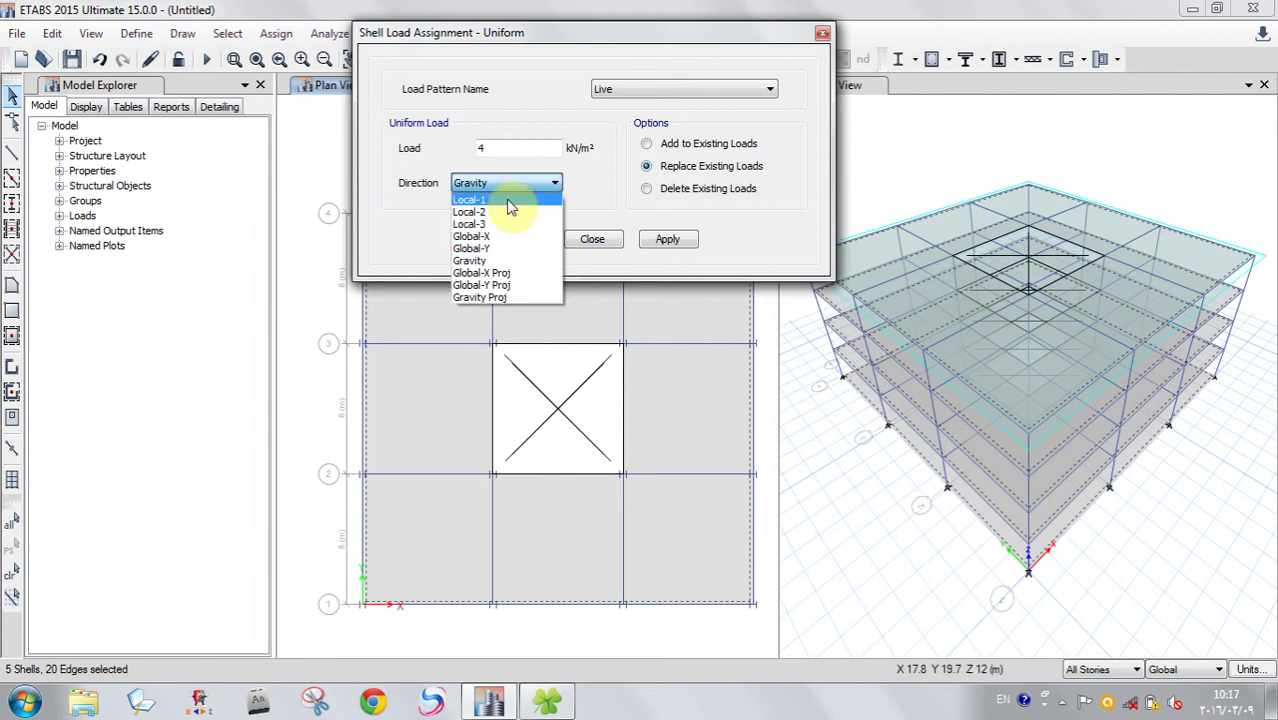
click(484, 261)
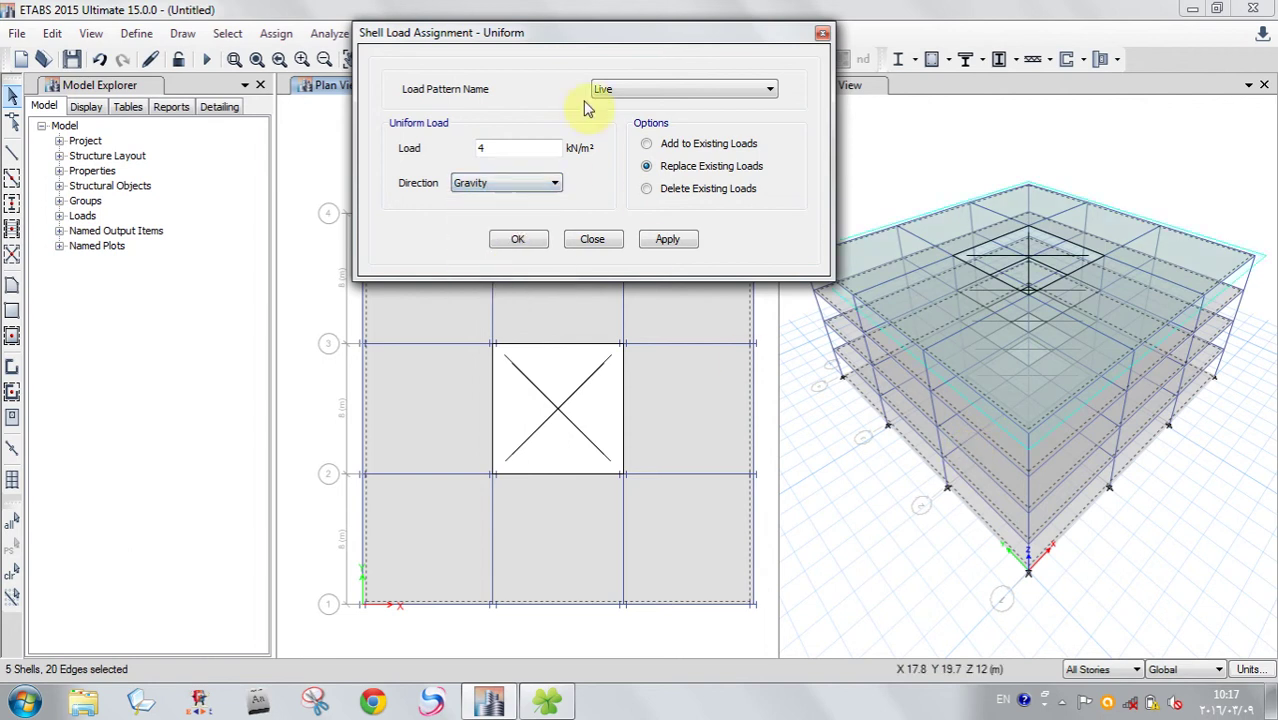
- Set the uniform live load assignment to Replace Existing Loads, trying the Delete Existing Loads option along the way
drag(633, 46, 523, 40)
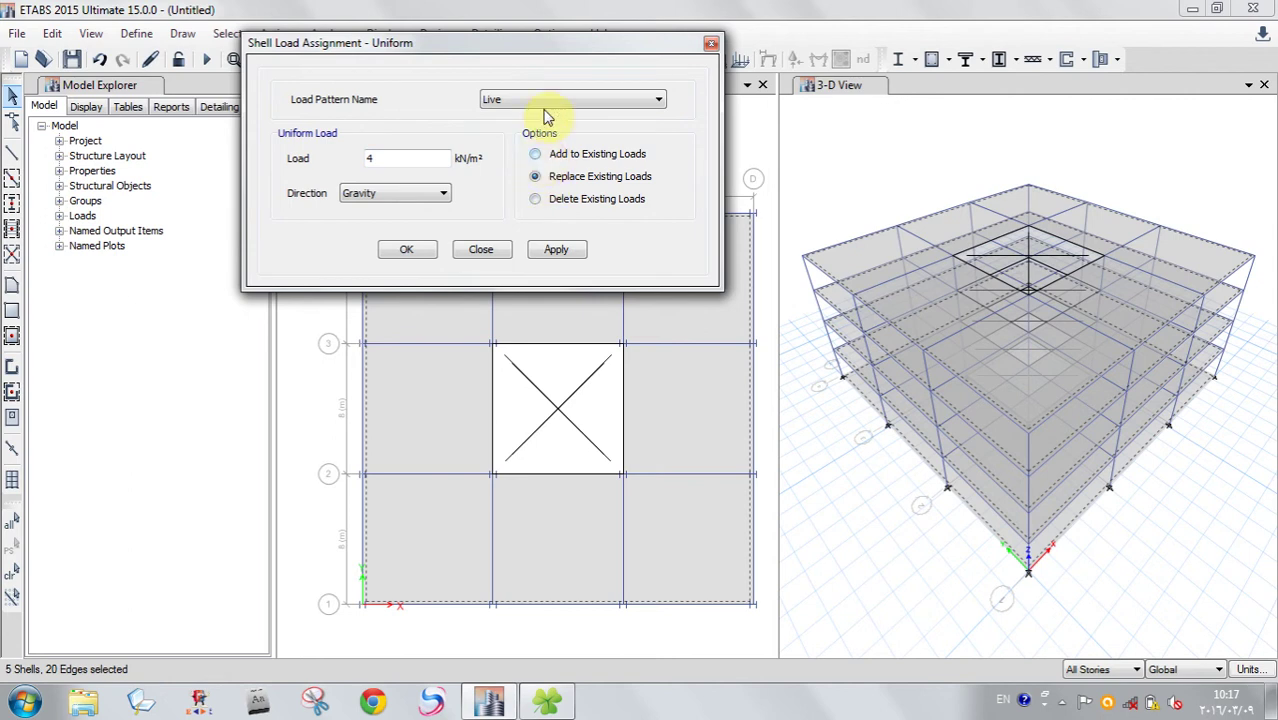
drag(551, 48, 464, 50)
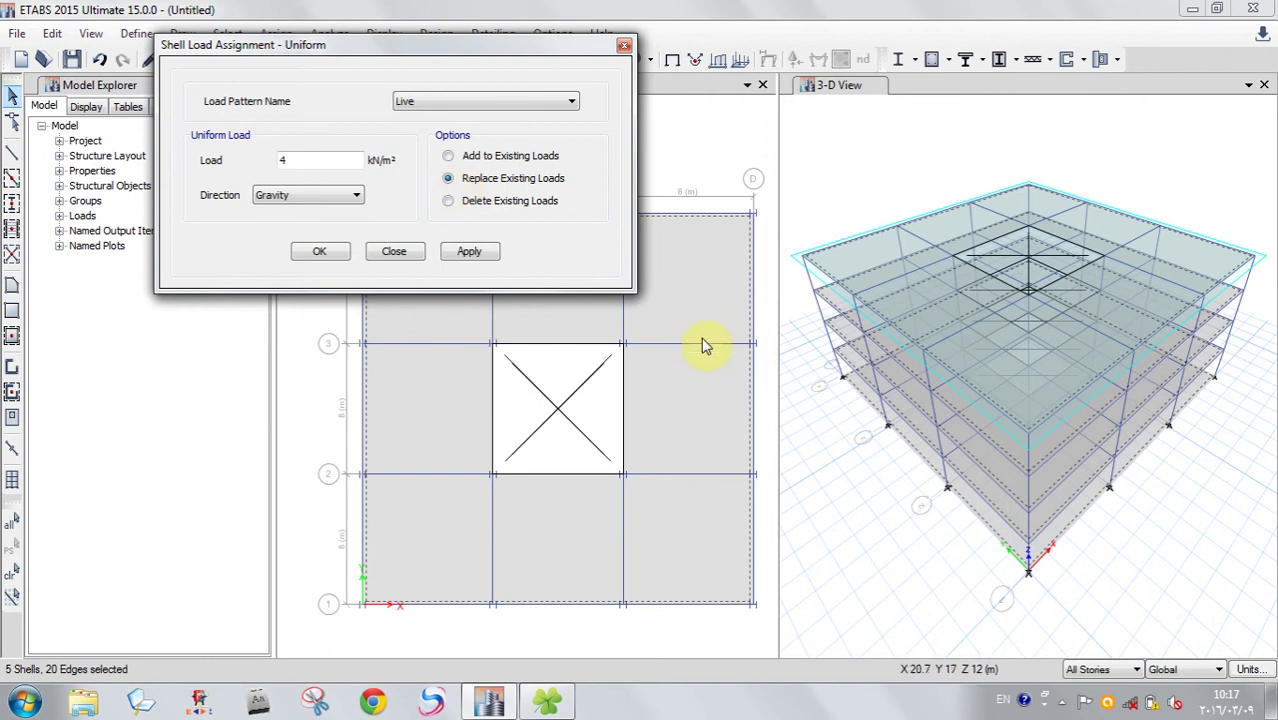
click(447, 180)
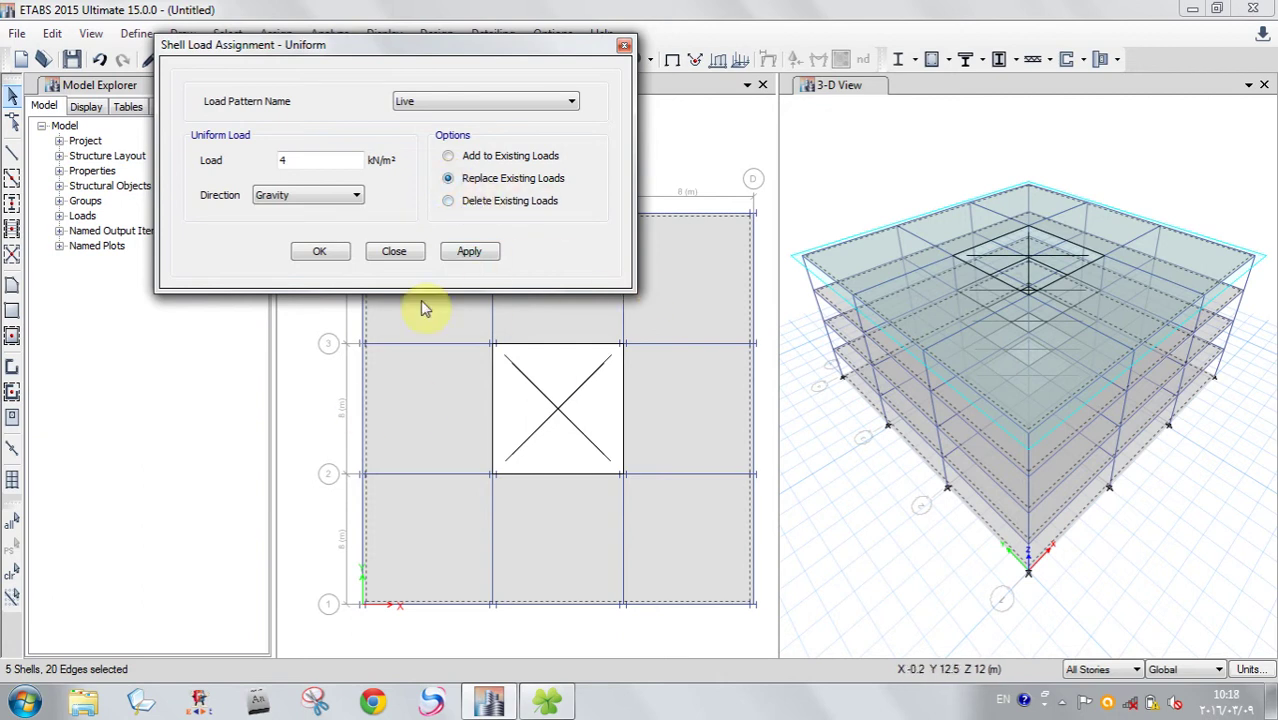
drag(402, 47, 428, 53)
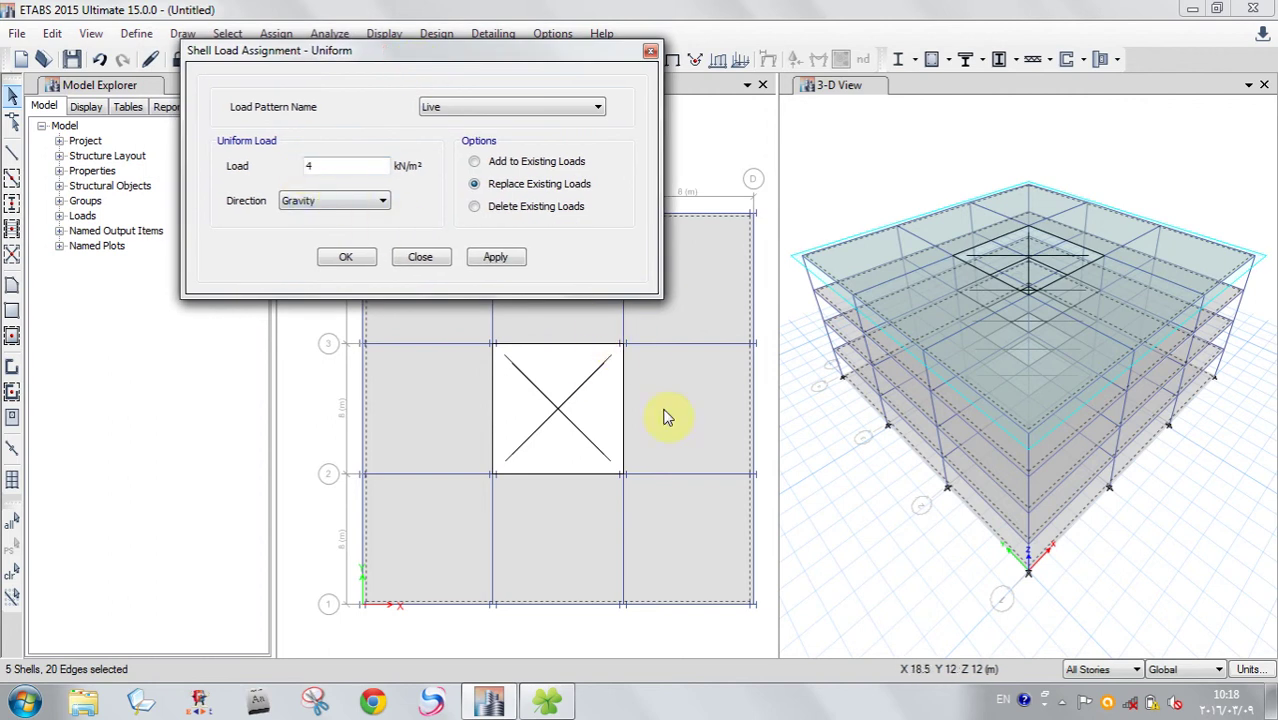
click(475, 207)
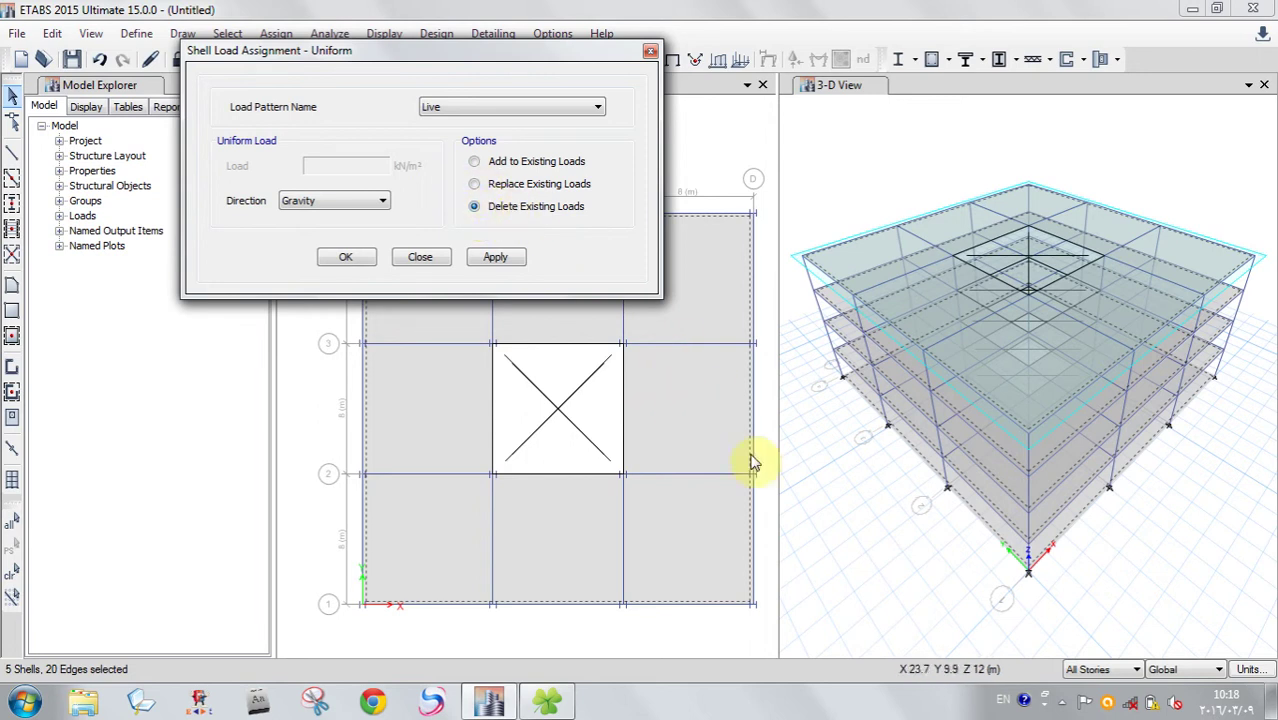
click(474, 184)
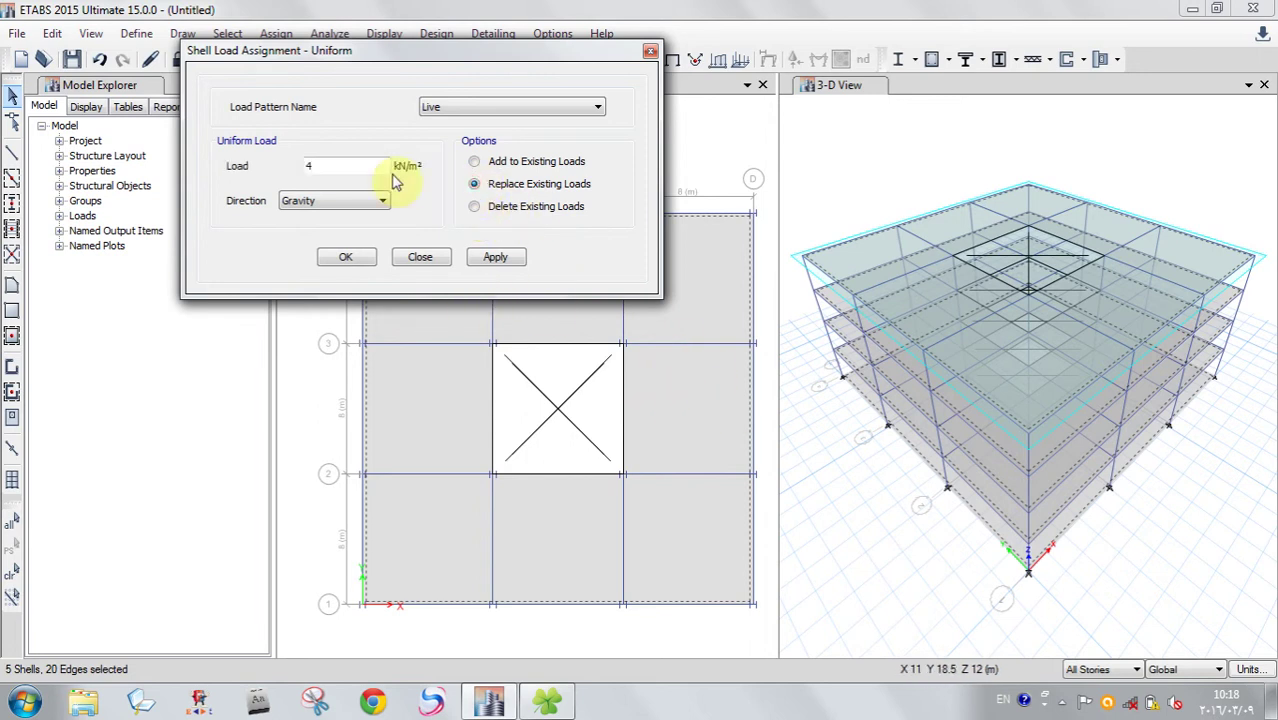
- Apply the 4 kN/m² Live uniform load to the selected floors with Replace Existing Loads and finish the assignment
drag(458, 57, 538, 51)
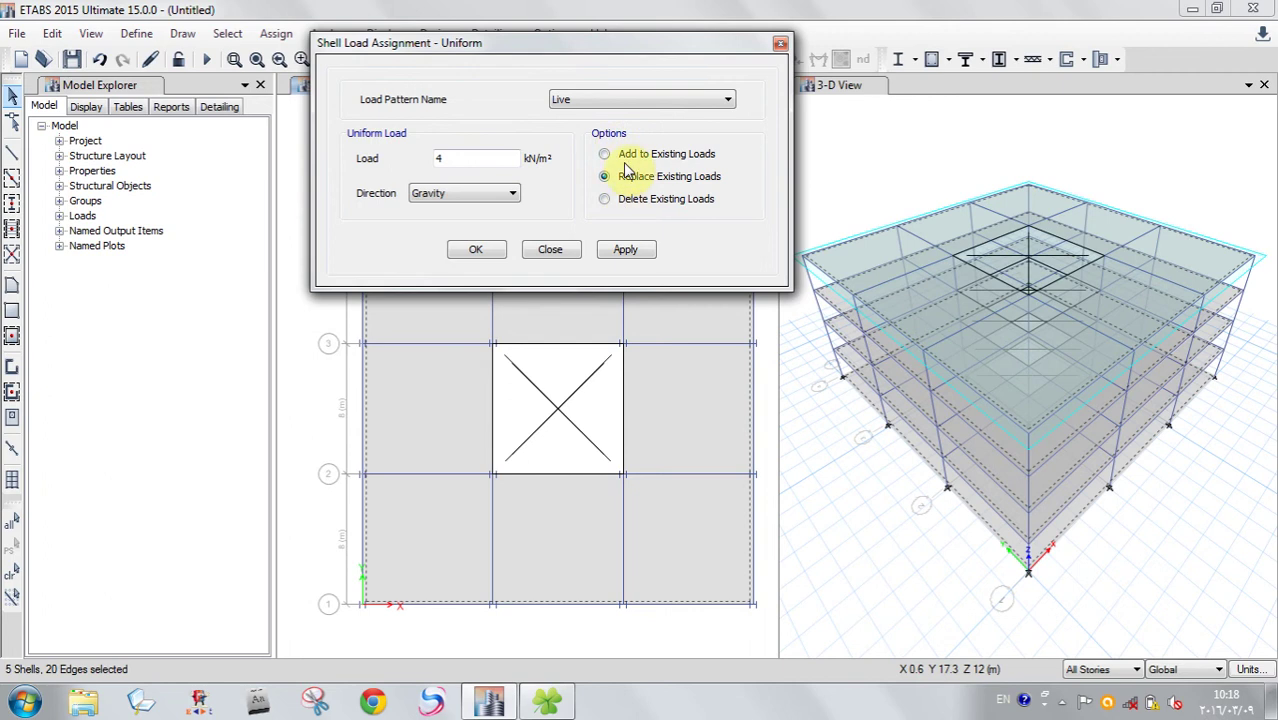
drag(617, 63, 586, 61)
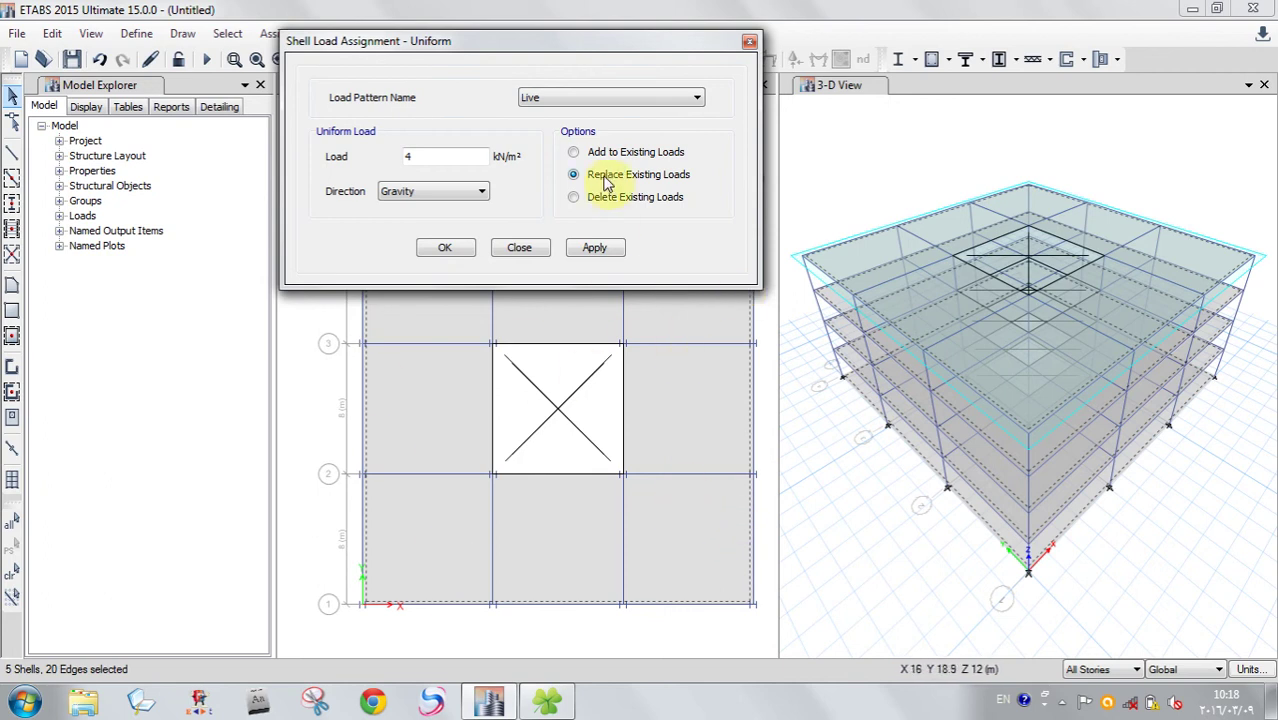
drag(563, 50, 462, 56)
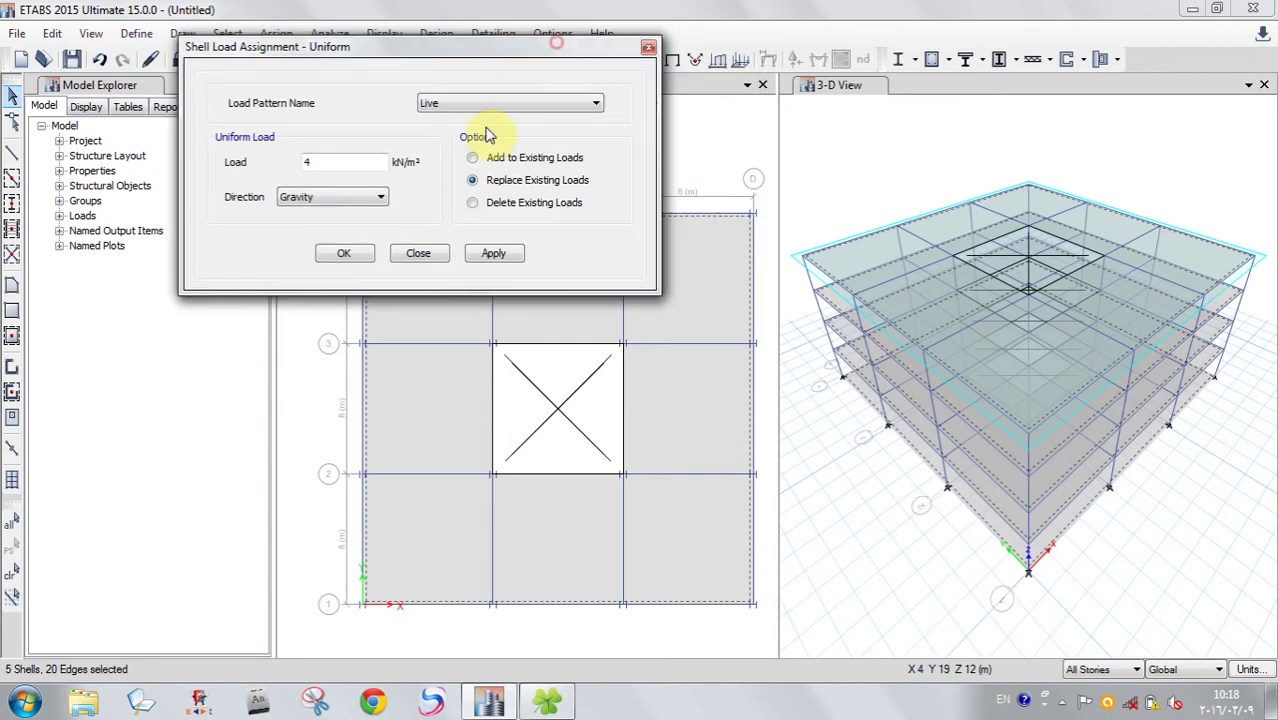
click(481, 256)
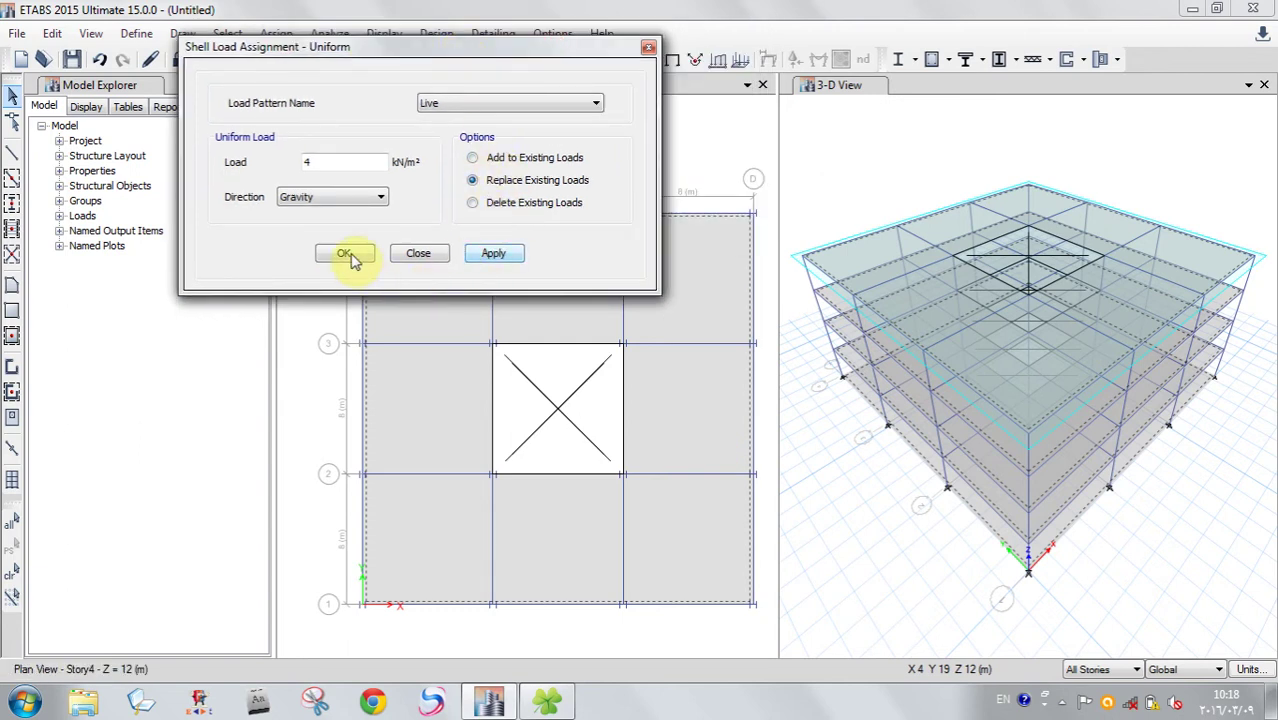
click(346, 254)
click(346, 256)
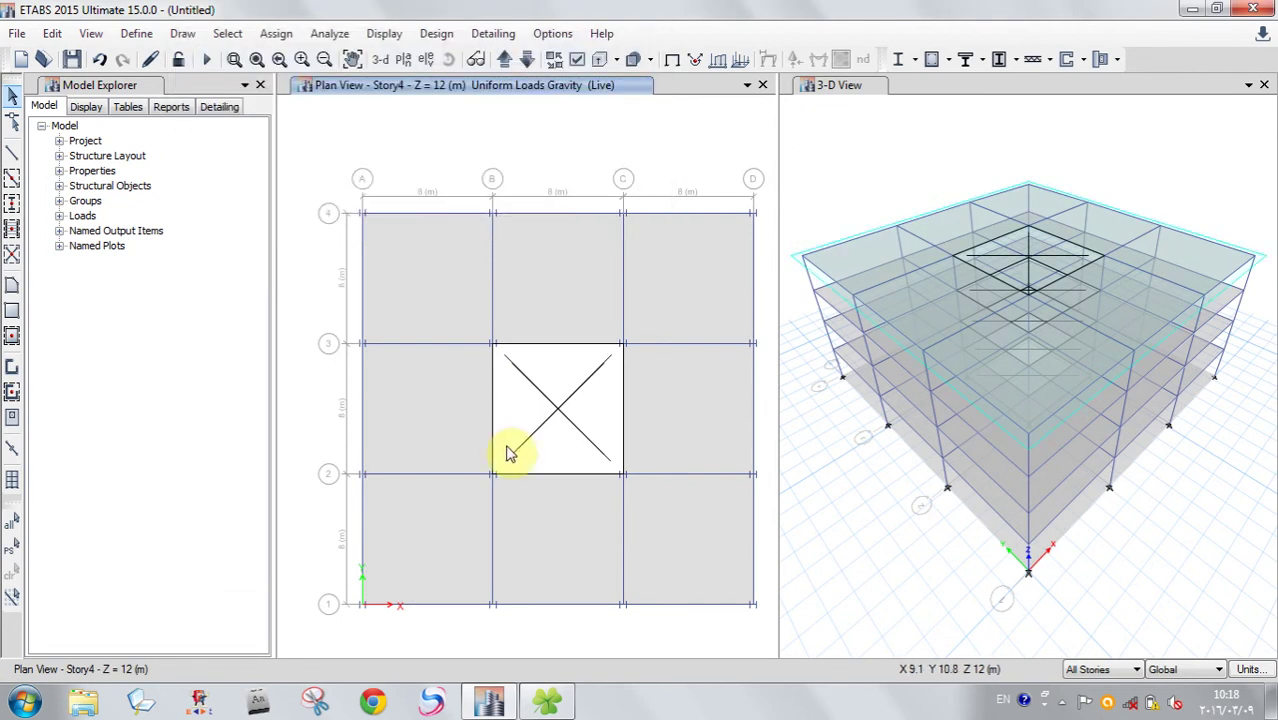
- Restore the previous floor selection and inspect the loads assigned to the Story4 slab
key(ctrl+p)
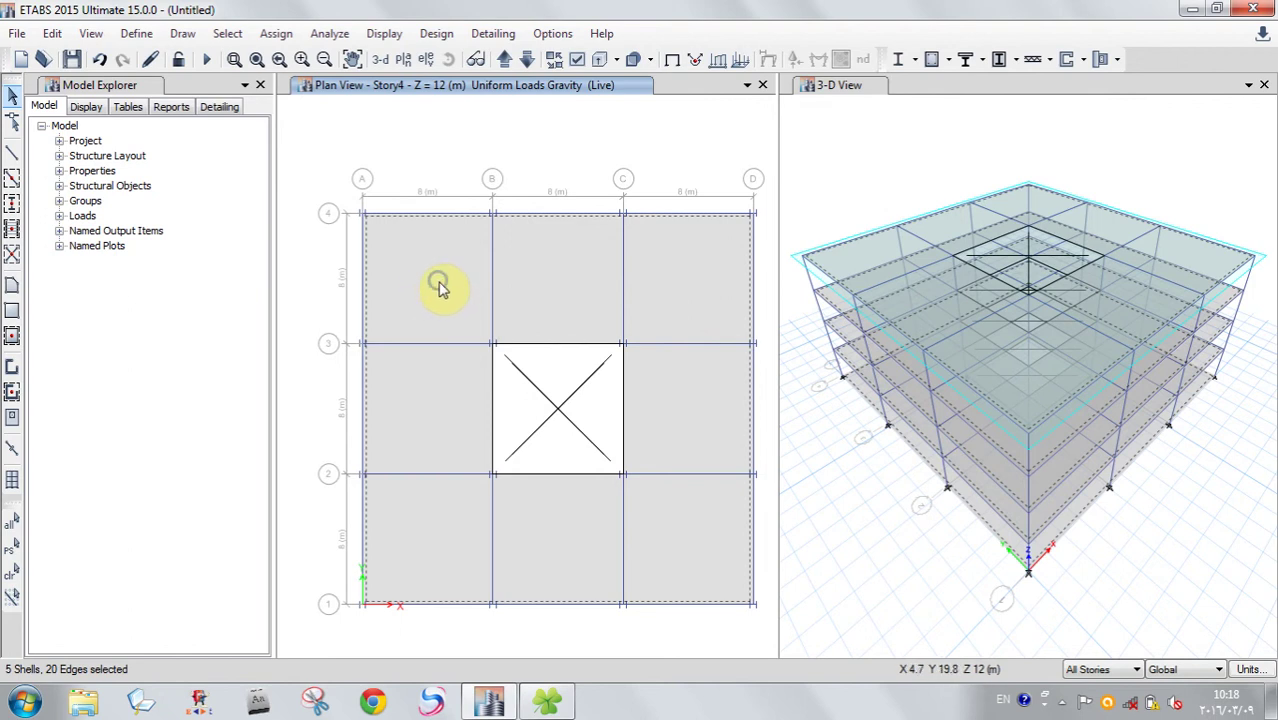
right_click(444, 292)
click(664, 182)
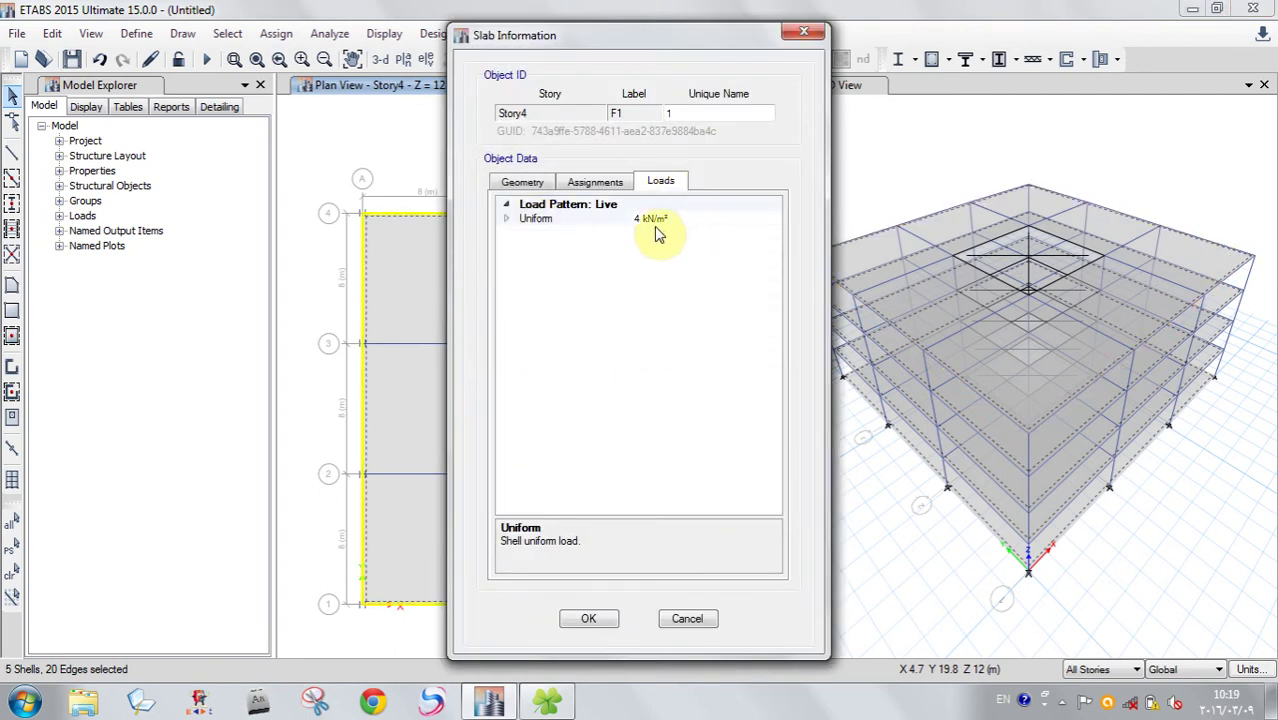
click(688, 620)
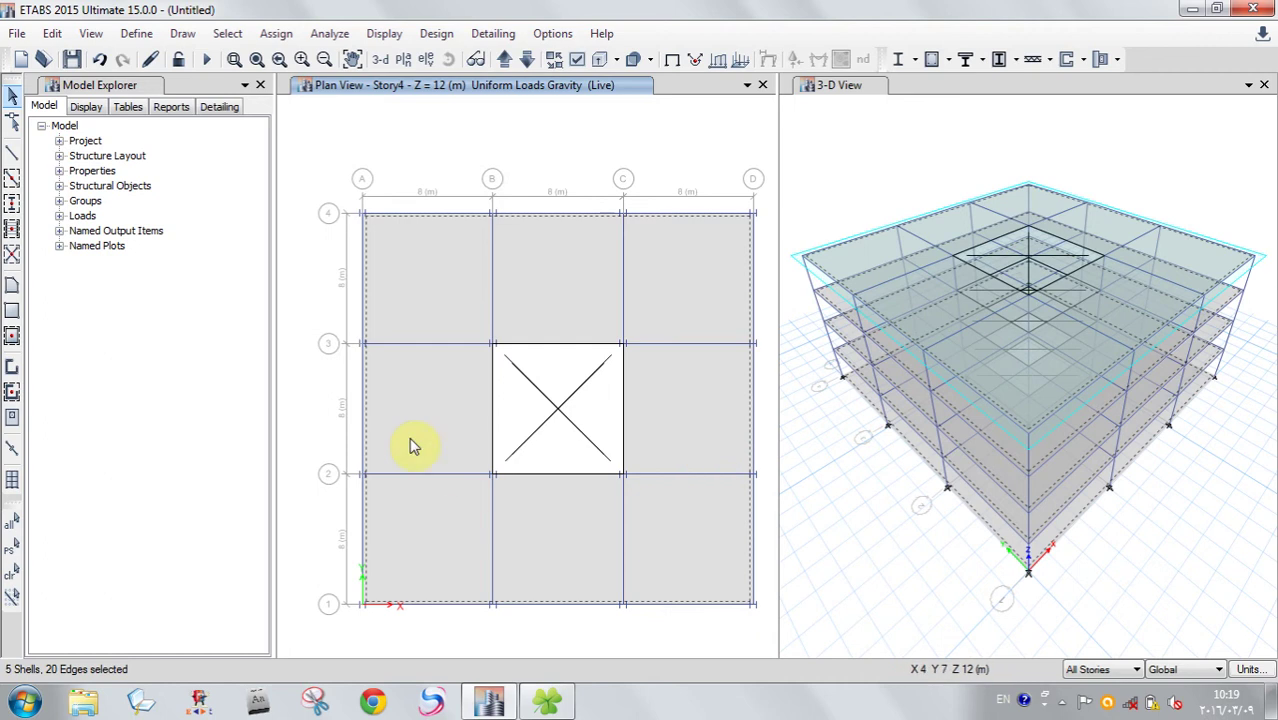
- Show the shell load assignments for the Live load pattern as uniform load values in the Gravity direction
click(386, 32)
mouse_move(425, 92)
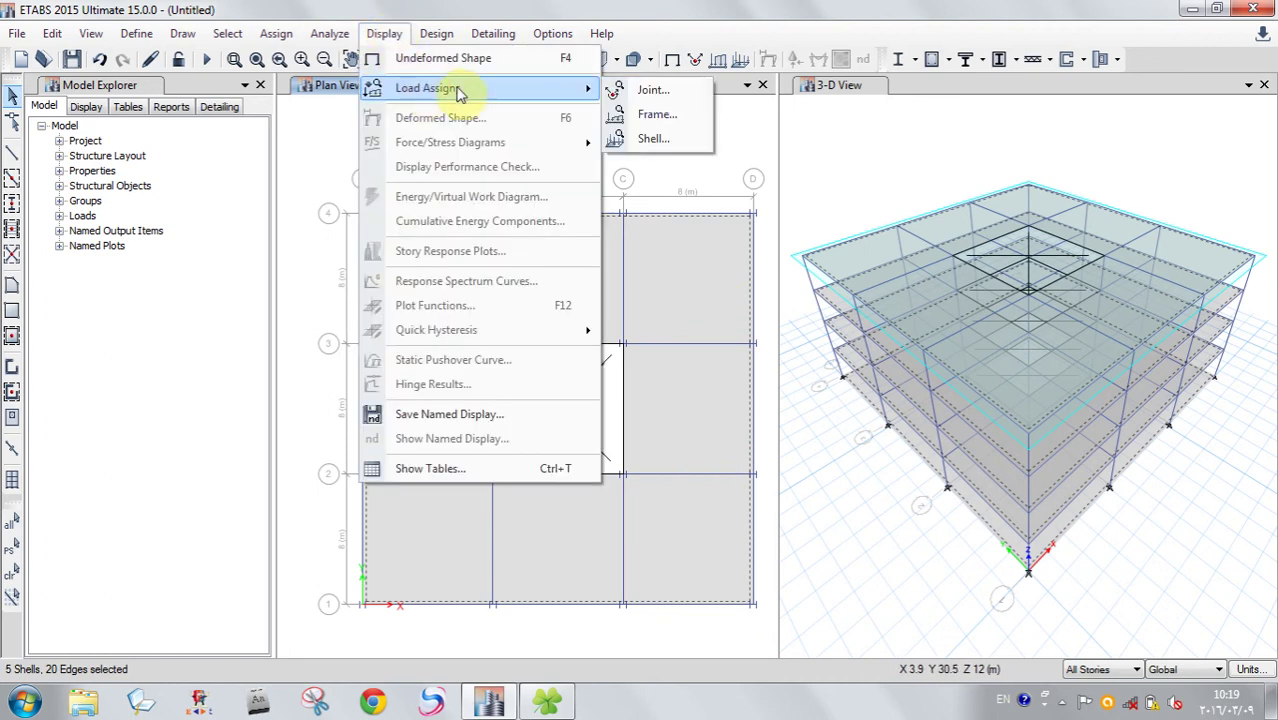
click(652, 138)
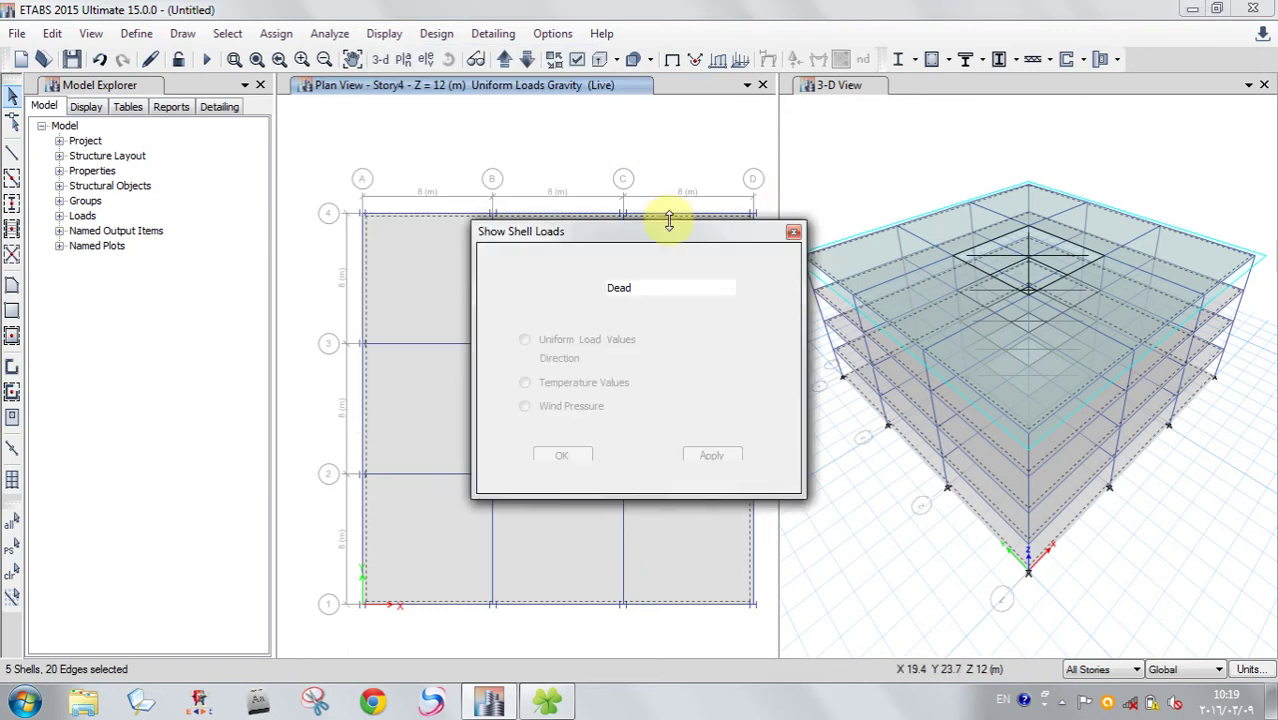
drag(665, 228, 828, 16)
click(832, 77)
click(805, 112)
click(872, 248)
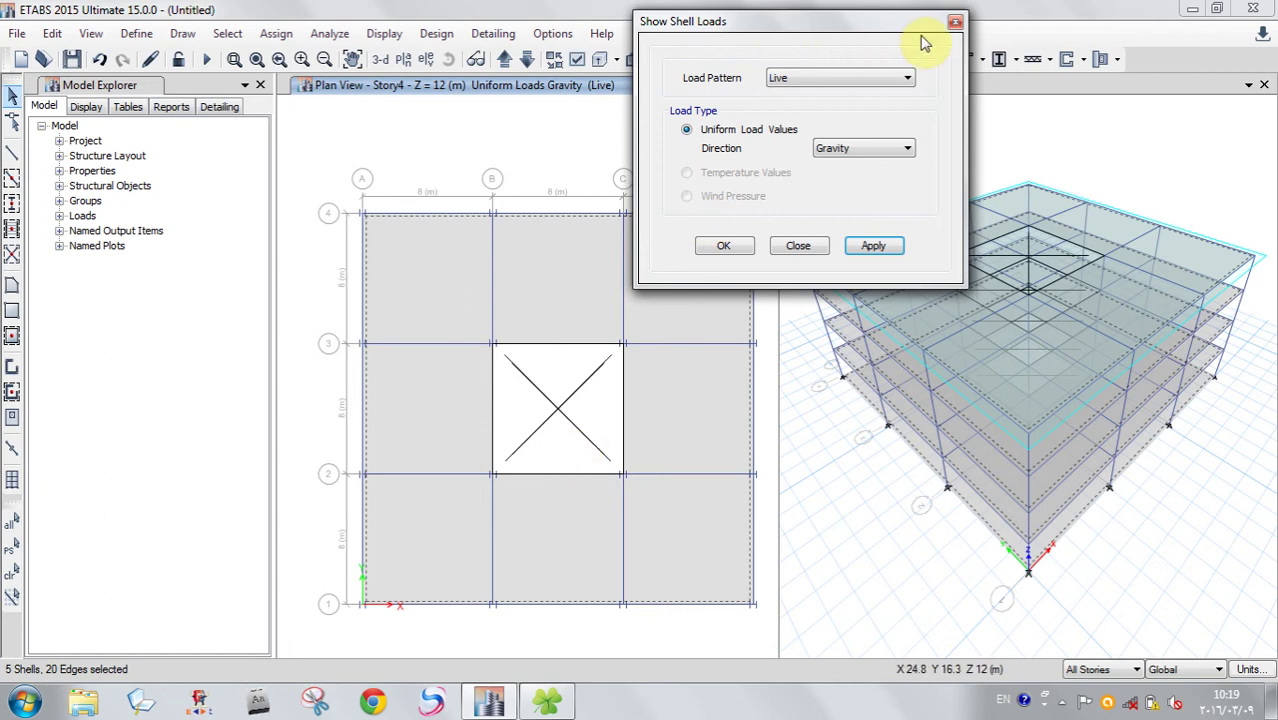
click(957, 21)
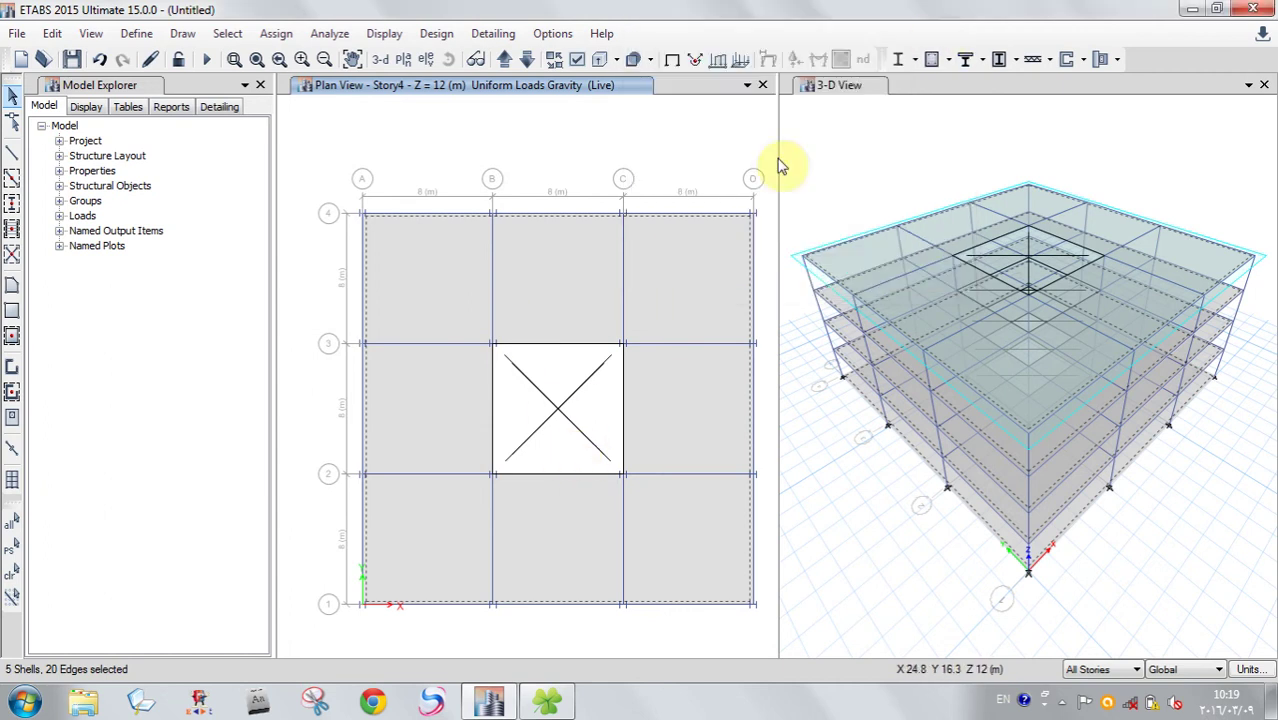
click(384, 33)
mouse_move(425, 88)
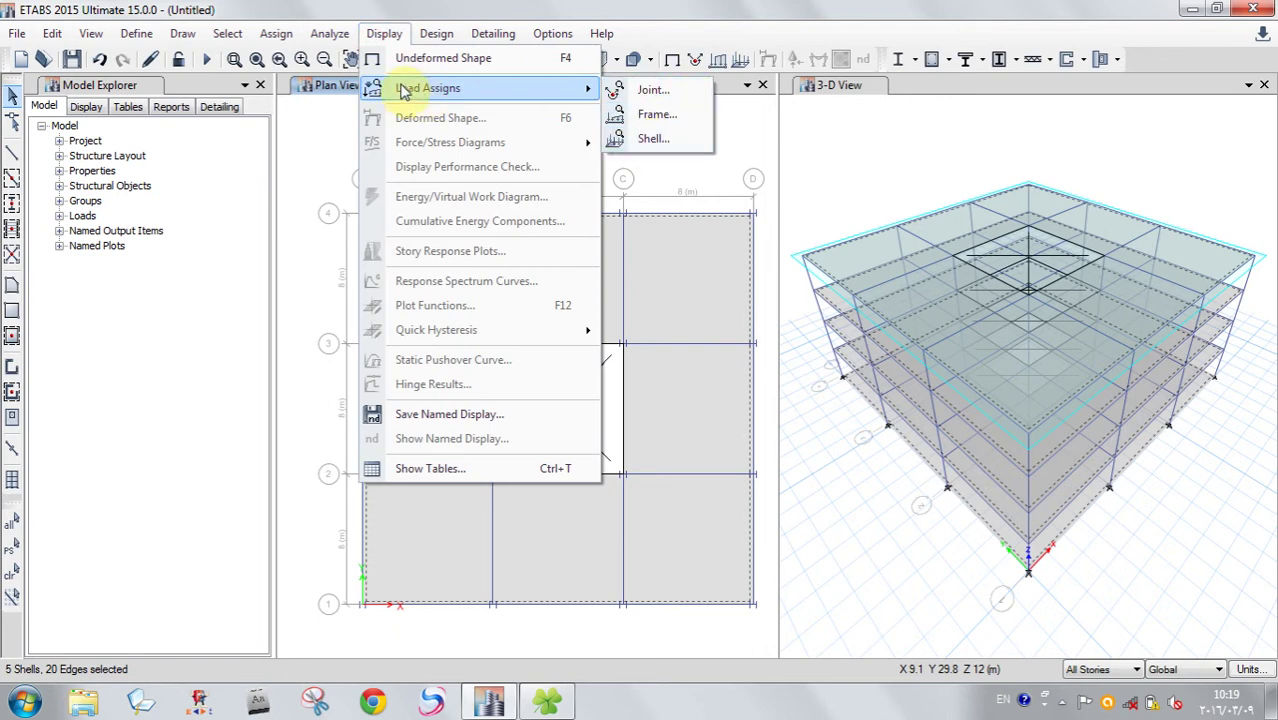
click(400, 33)
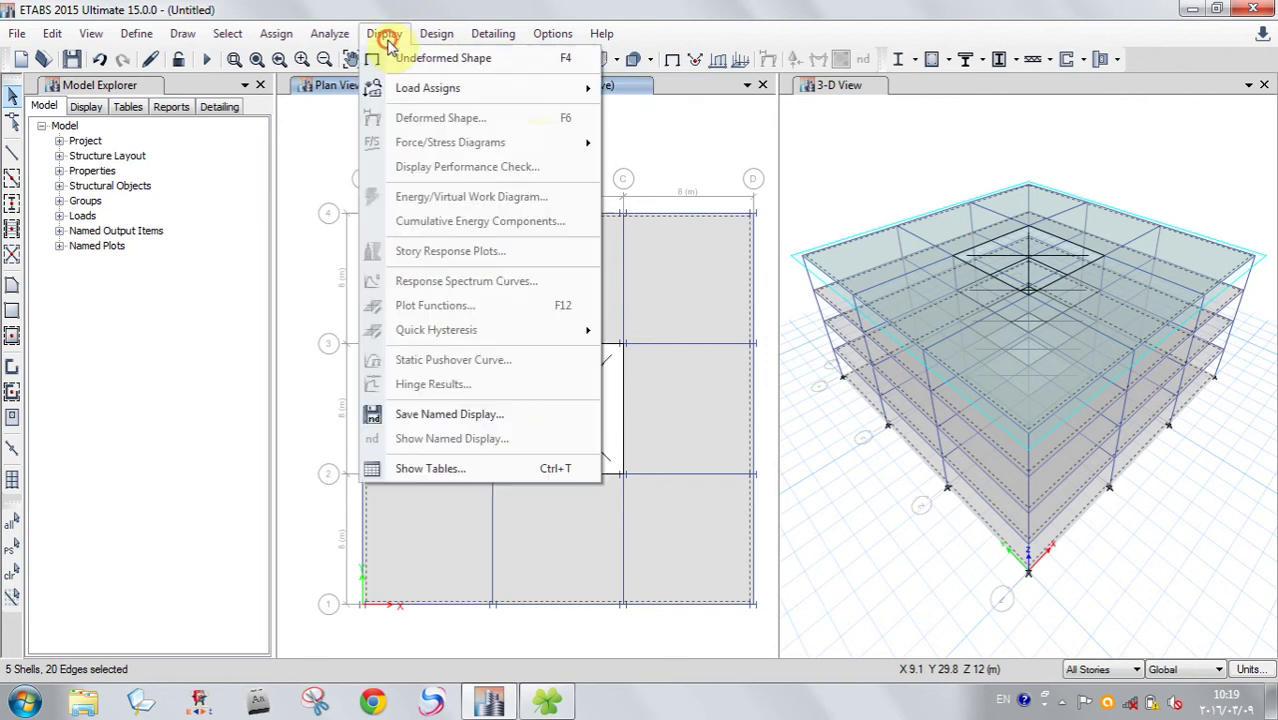
click(384, 33)
mouse_move(580, 88)
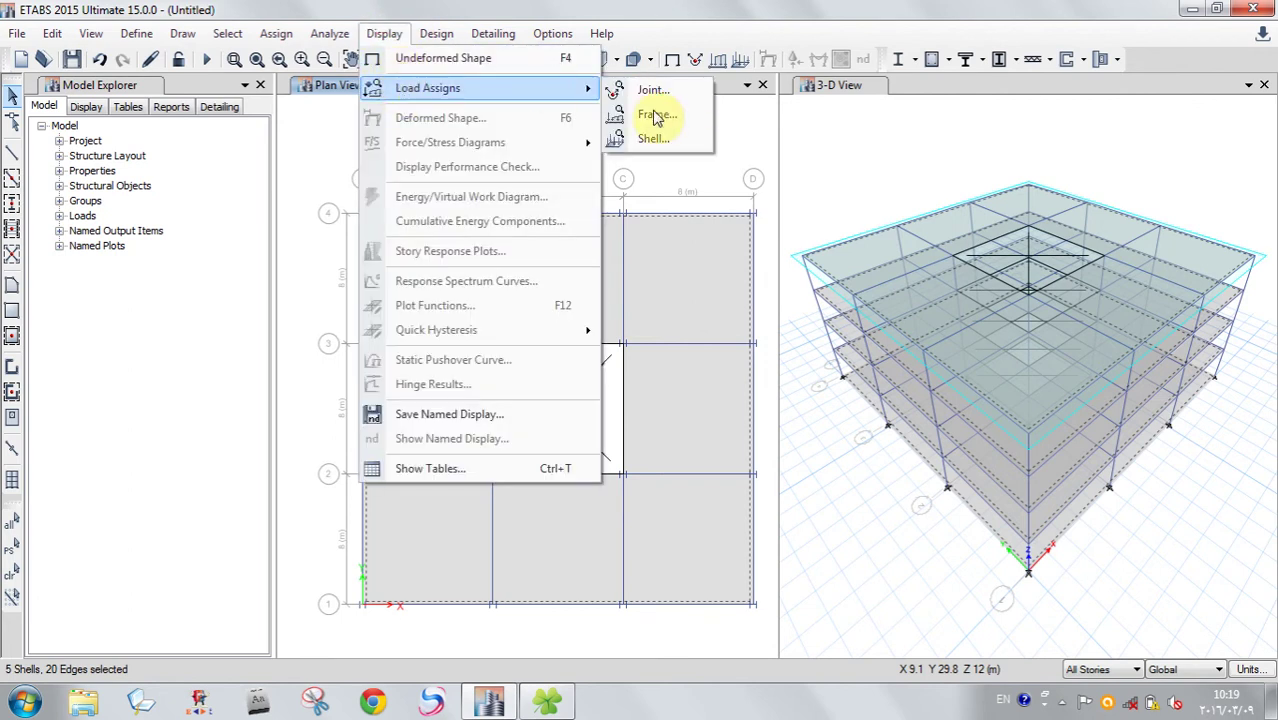
click(650, 141)
drag(790, 22, 798, 13)
click(827, 66)
click(800, 236)
click(795, 238)
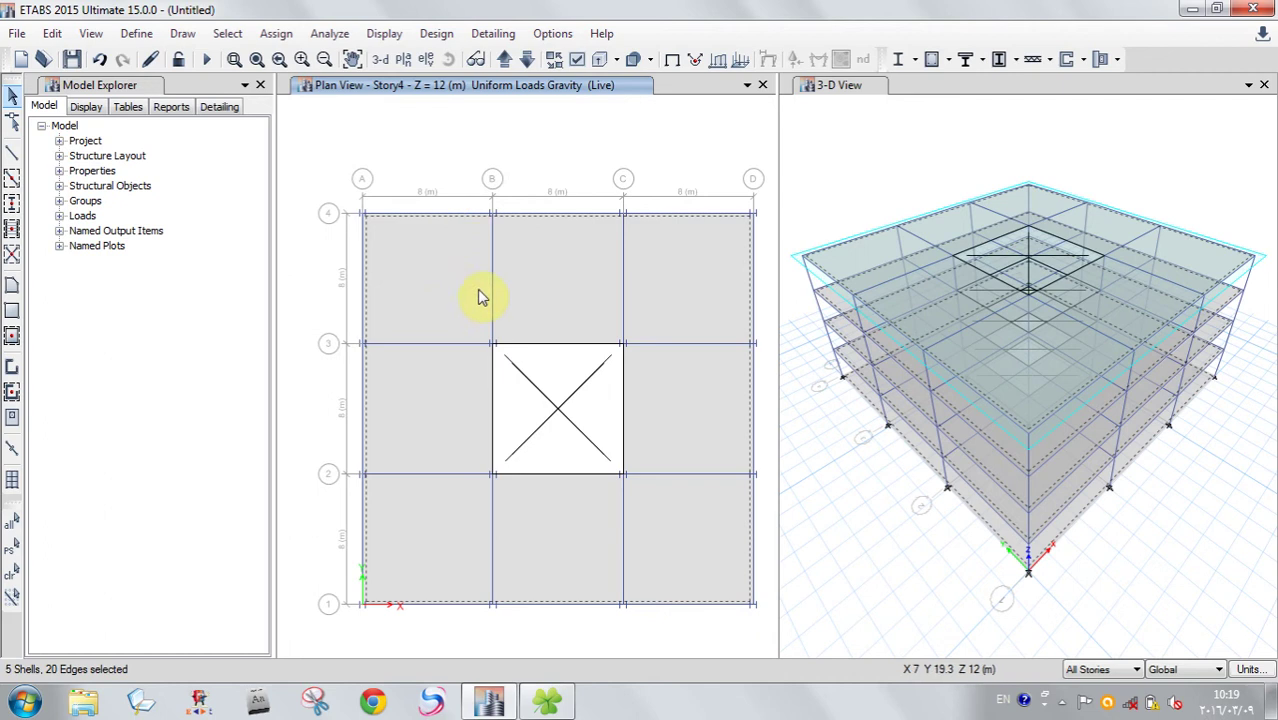
- Assign another 4 kN/m² Live uniform load to the floors using Add to Existing Loads and check the Story4 slab's loads
click(279, 34)
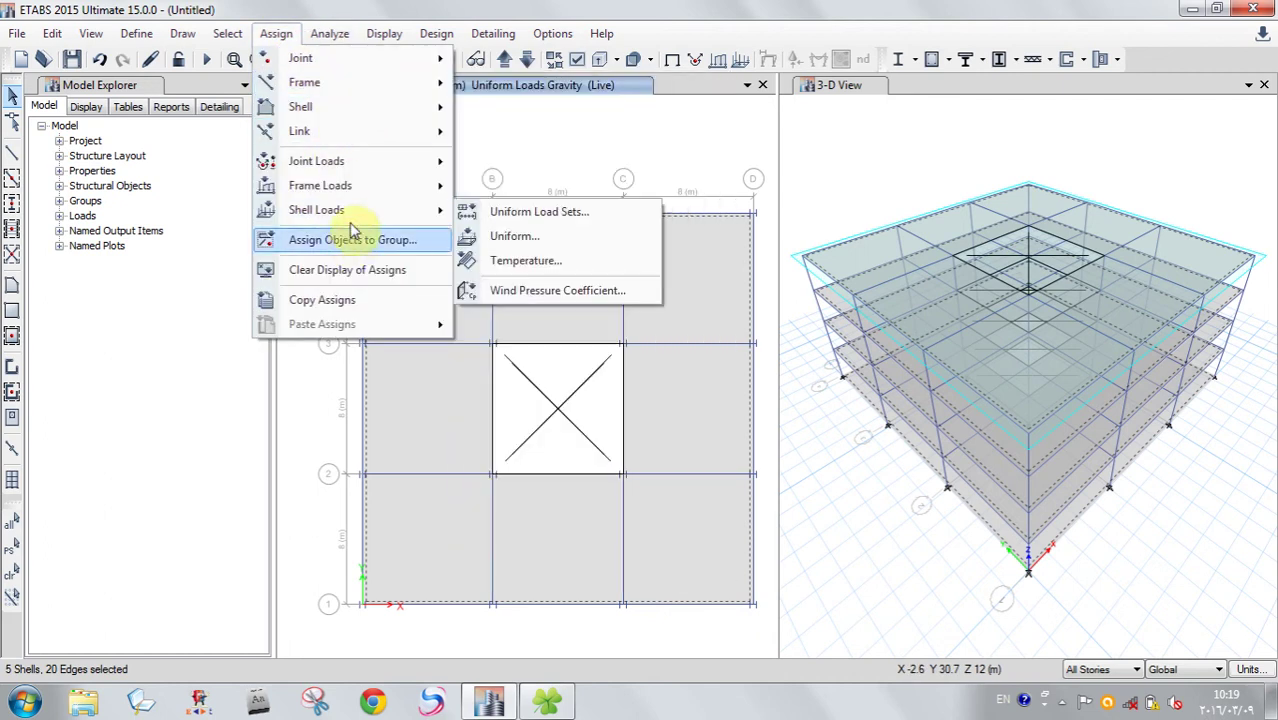
click(528, 238)
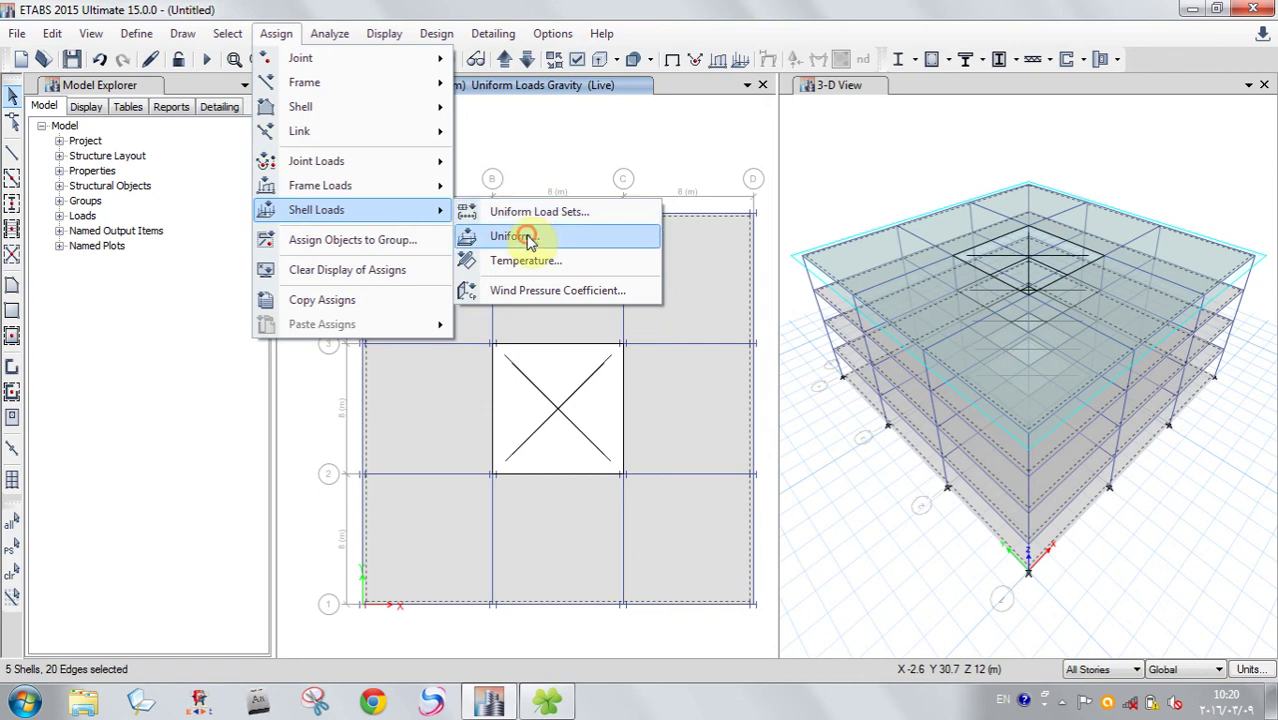
click(478, 159)
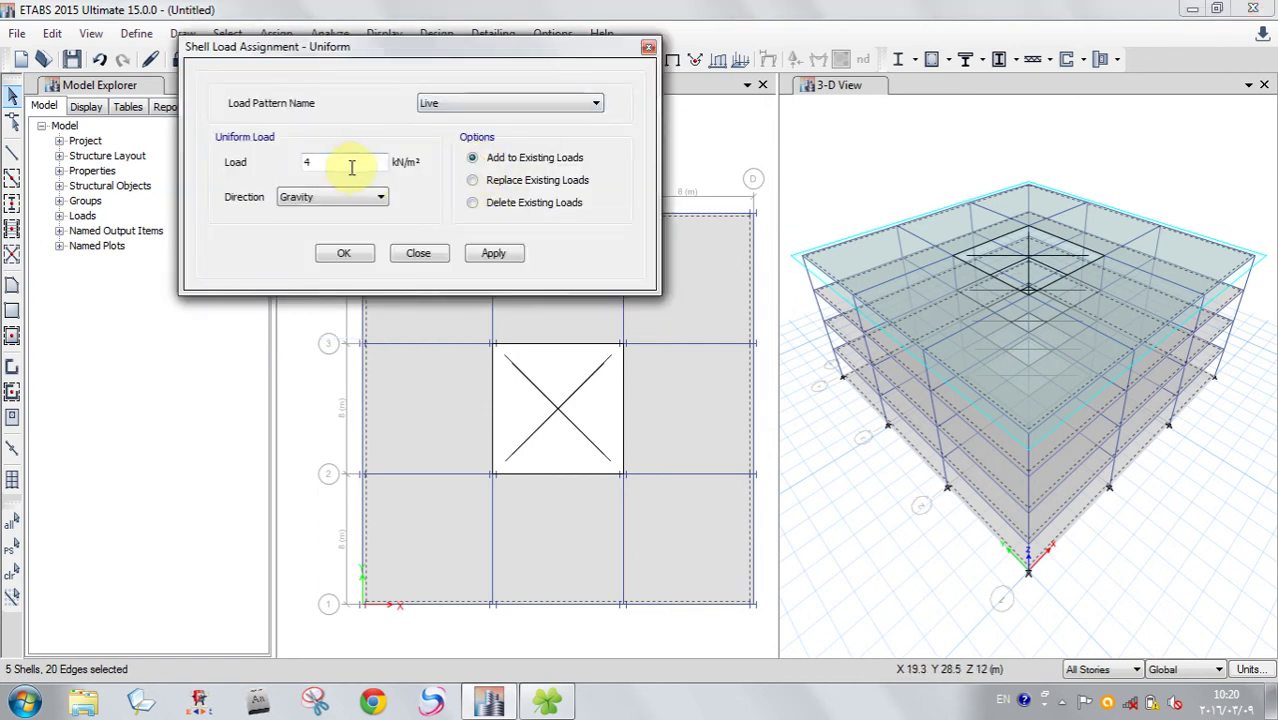
click(487, 256)
click(346, 253)
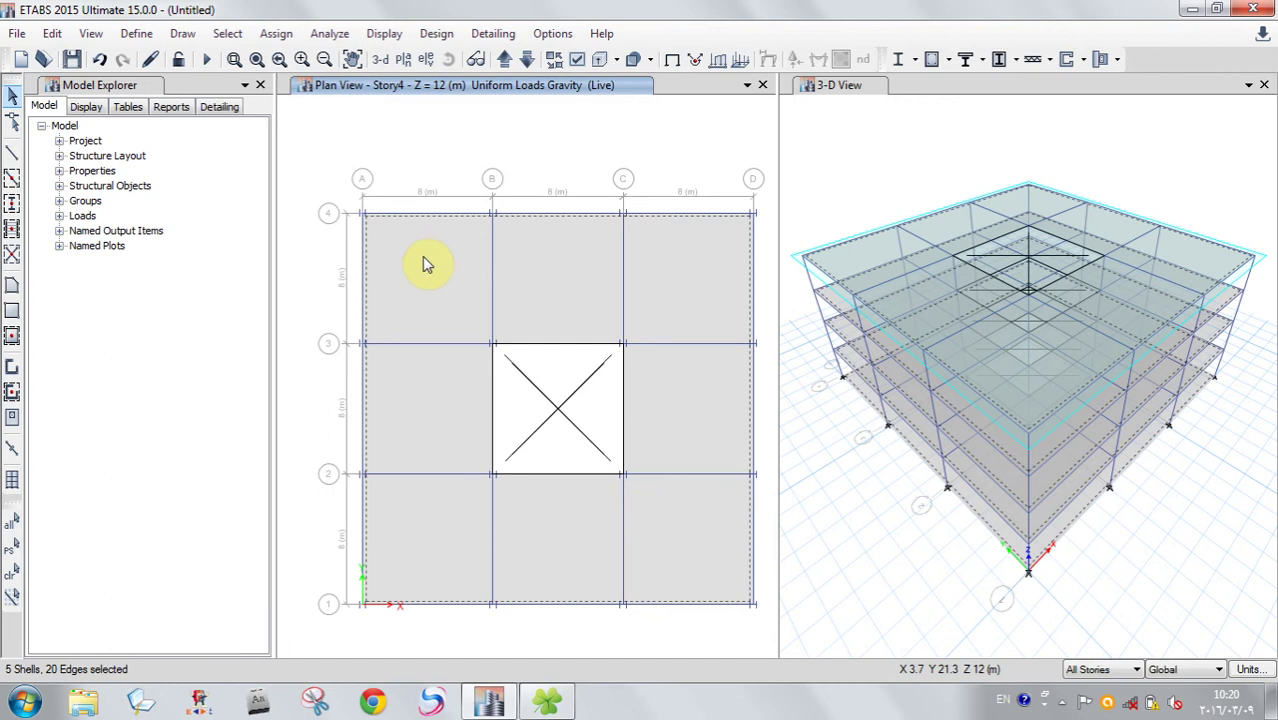
right_click(422, 256)
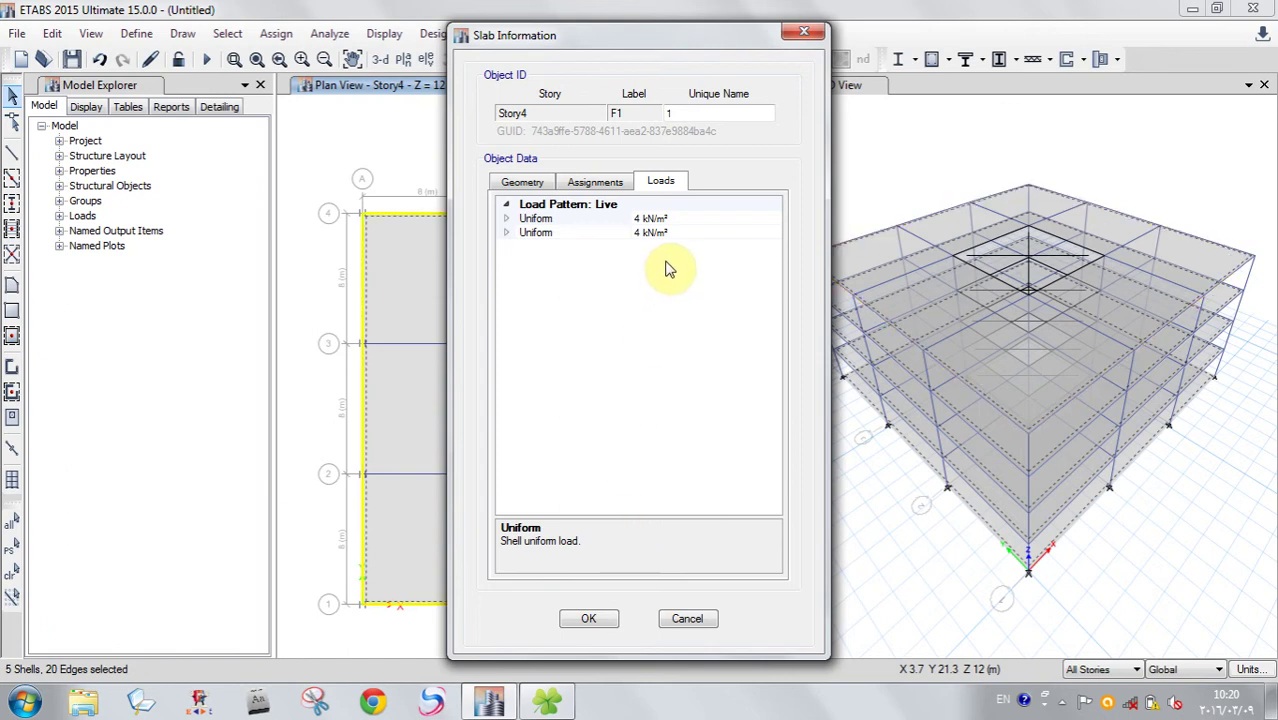
click(687, 618)
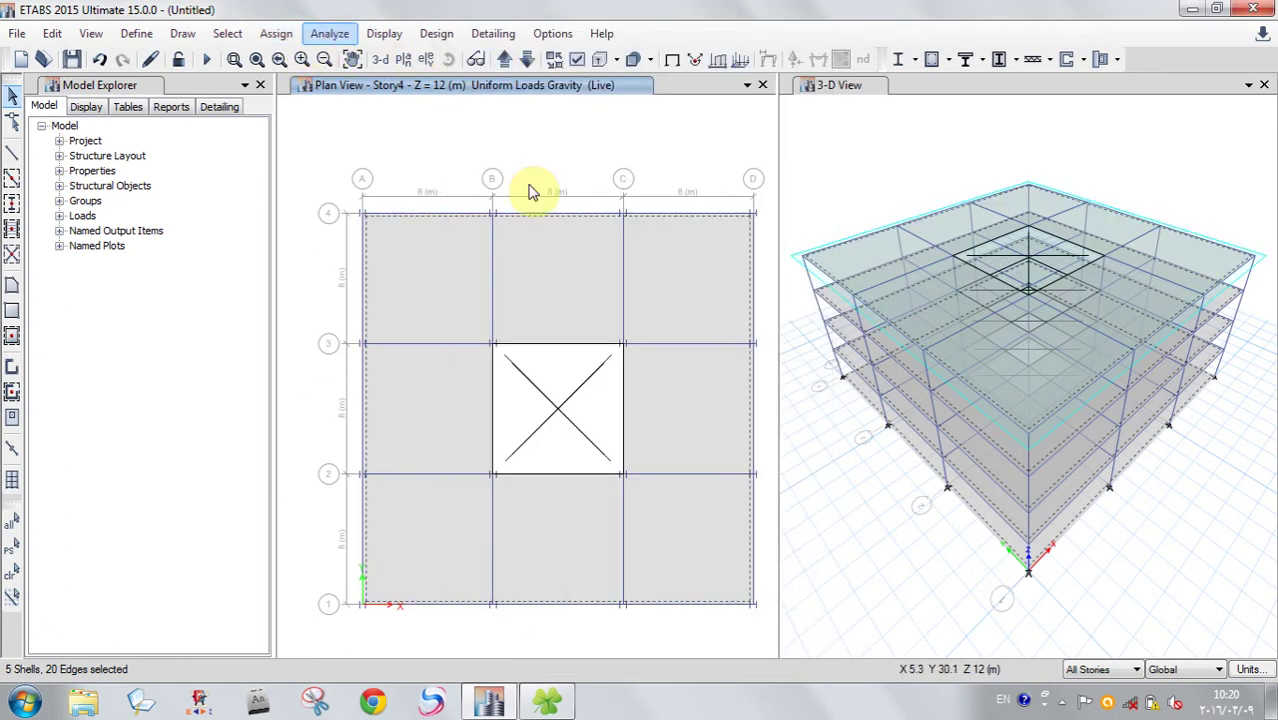
- Reassign the 4 kN/m² Live uniform load to the floors using Replace Existing Loads and check the Story4 slab's loads
click(276, 33)
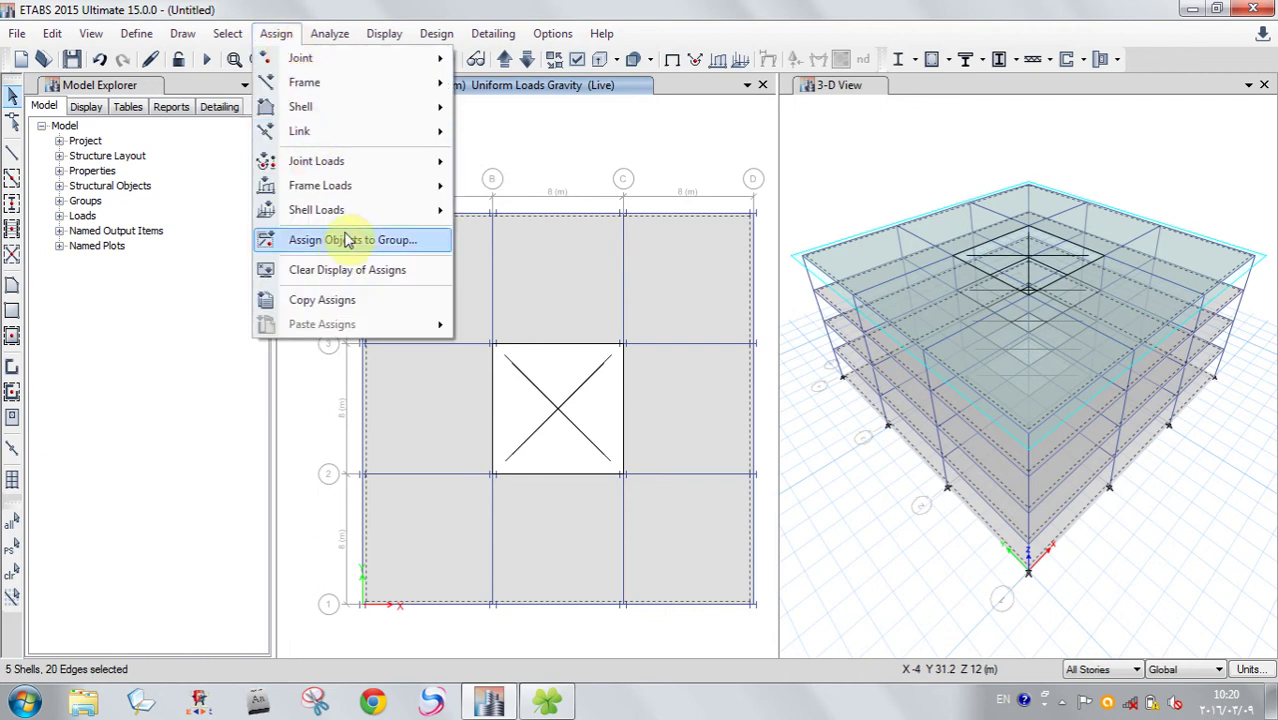
mouse_move(345, 215)
click(542, 211)
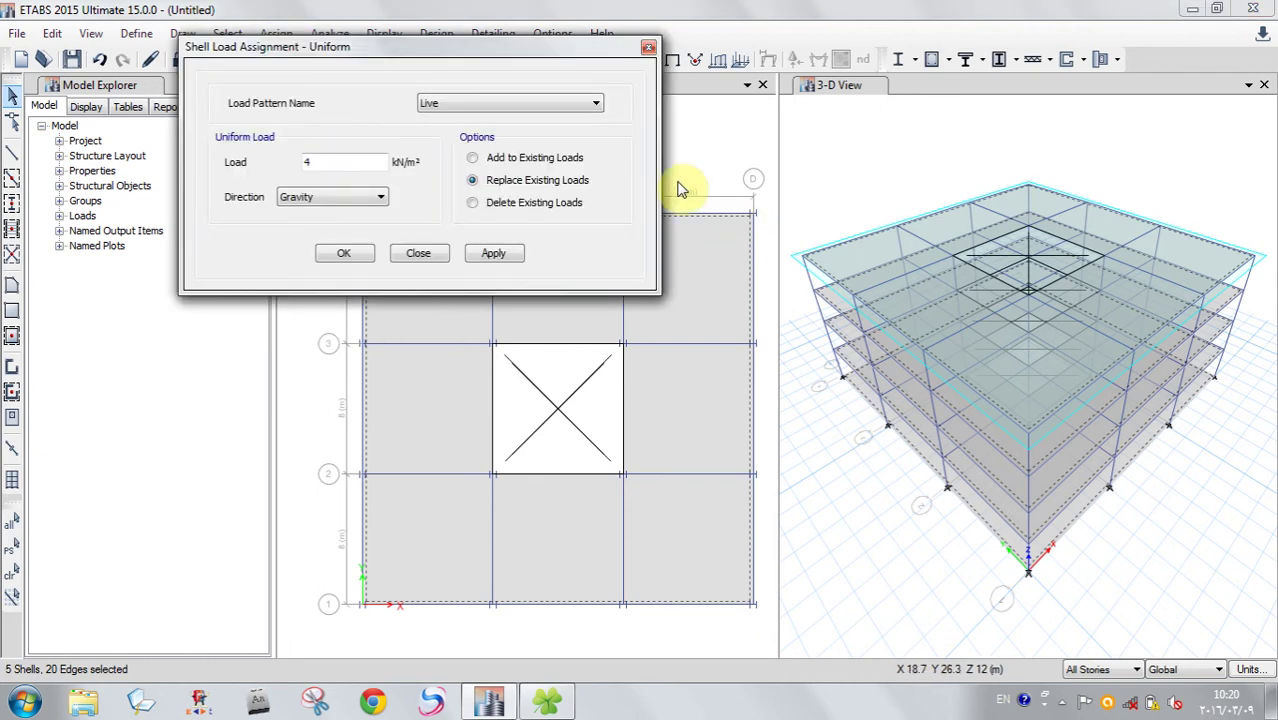
click(310, 162)
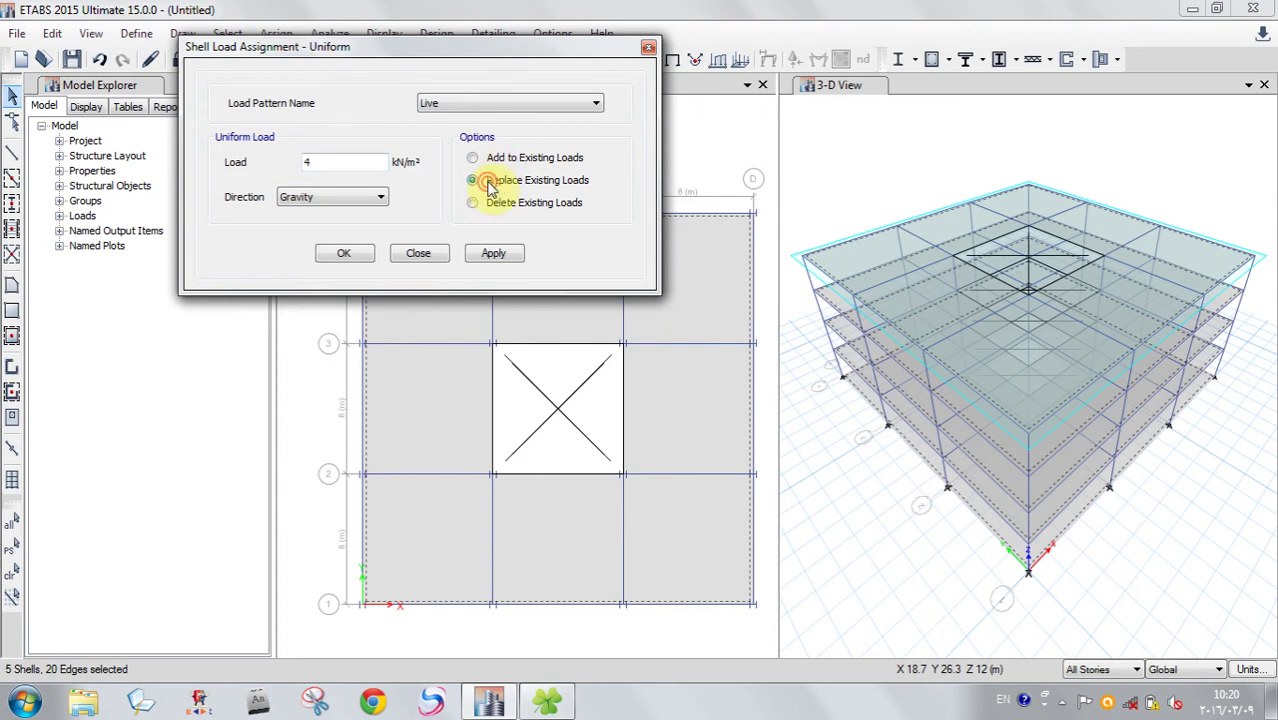
click(495, 255)
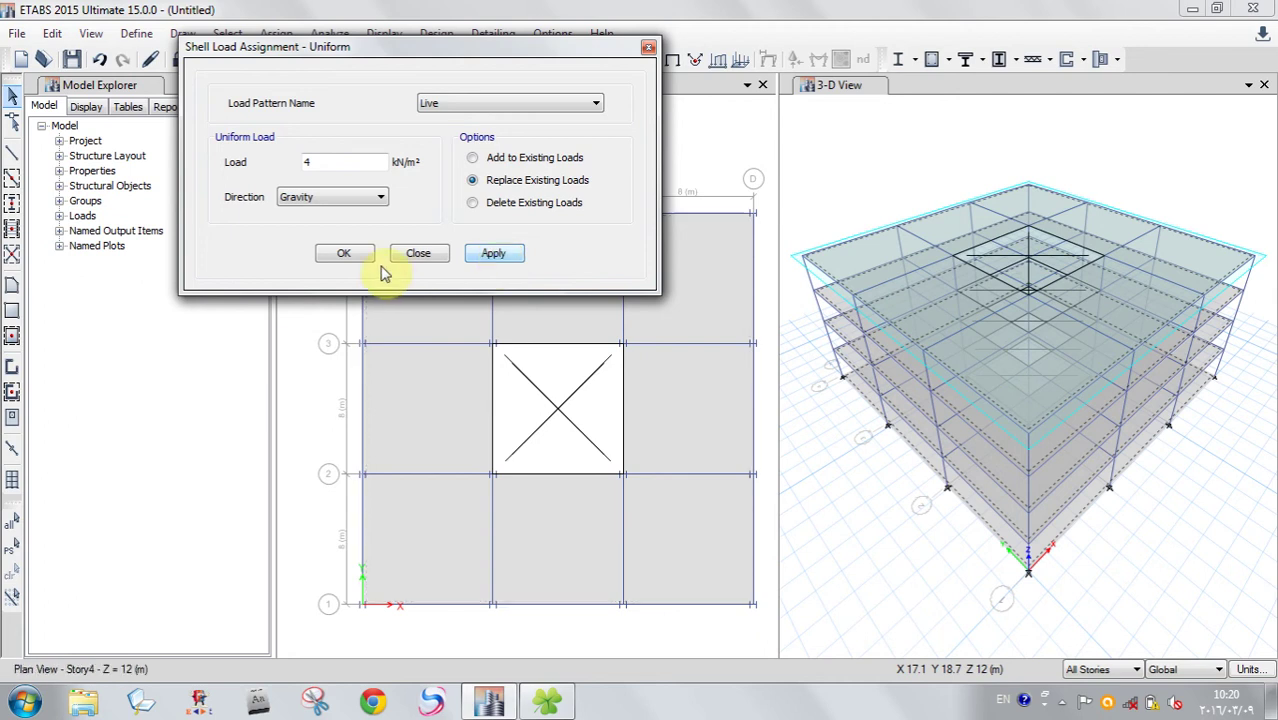
click(412, 253)
right_click(424, 278)
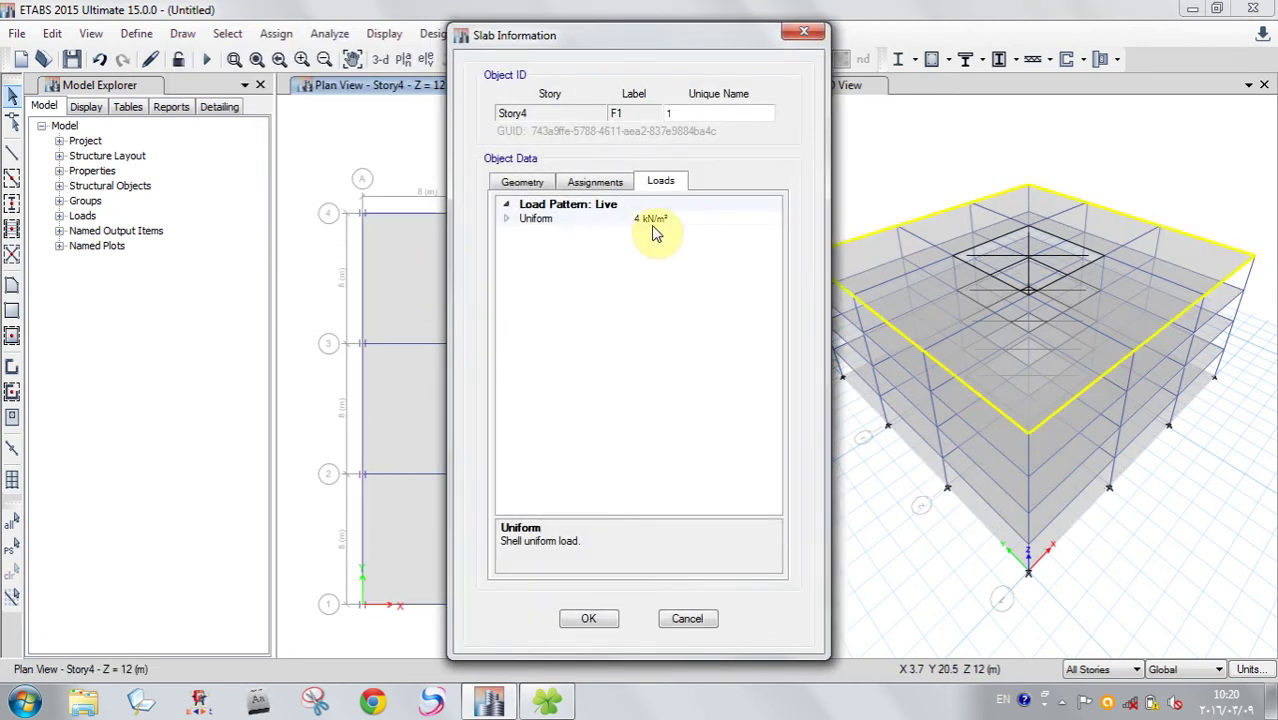
click(805, 36)
- Reselect the floors and assign them a 2 kN/m² uniform load in the Gravity direction under the Sdead load pattern, replacing existing loads
key(ctrl+p)
click(277, 33)
mouse_move(355, 215)
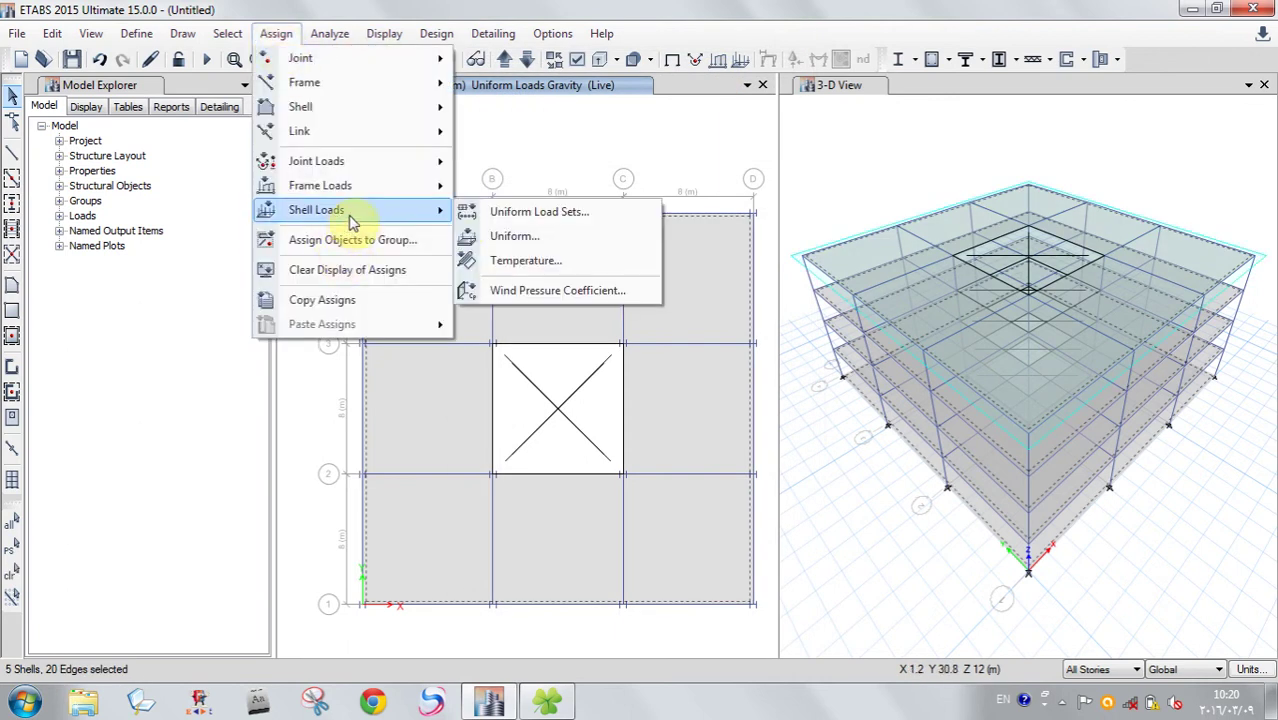
click(505, 240)
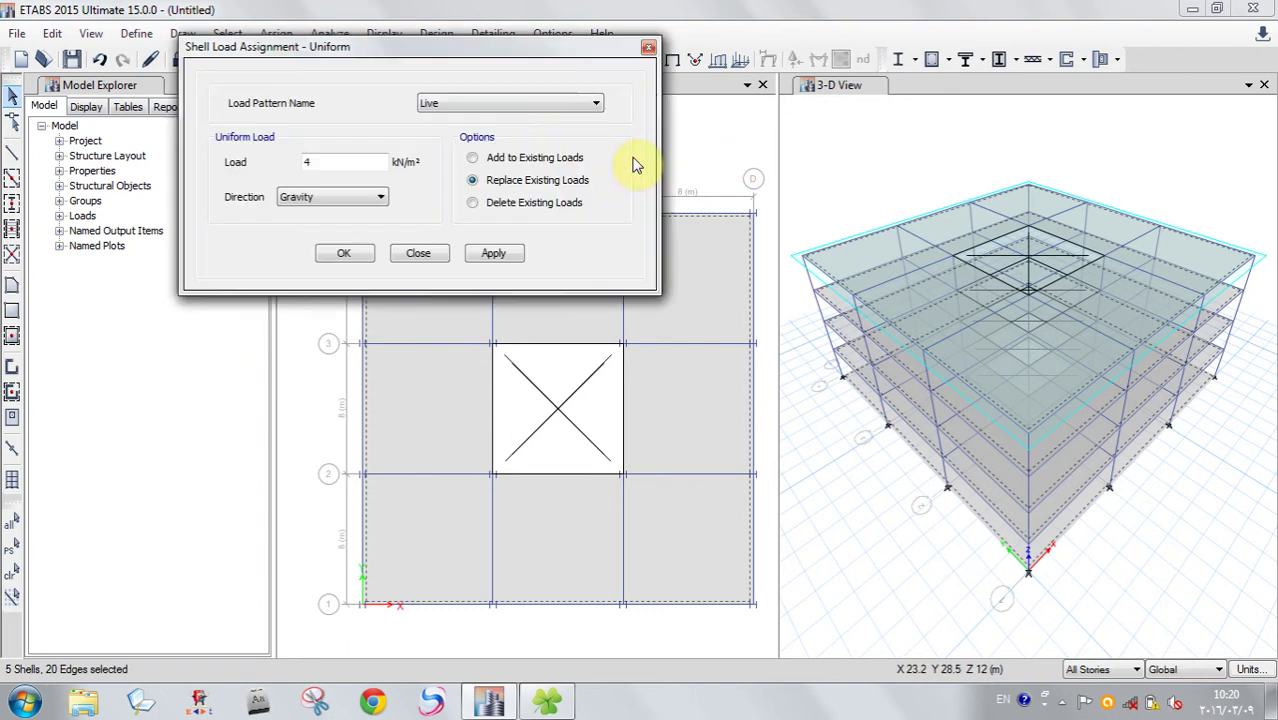
click(527, 105)
click(451, 137)
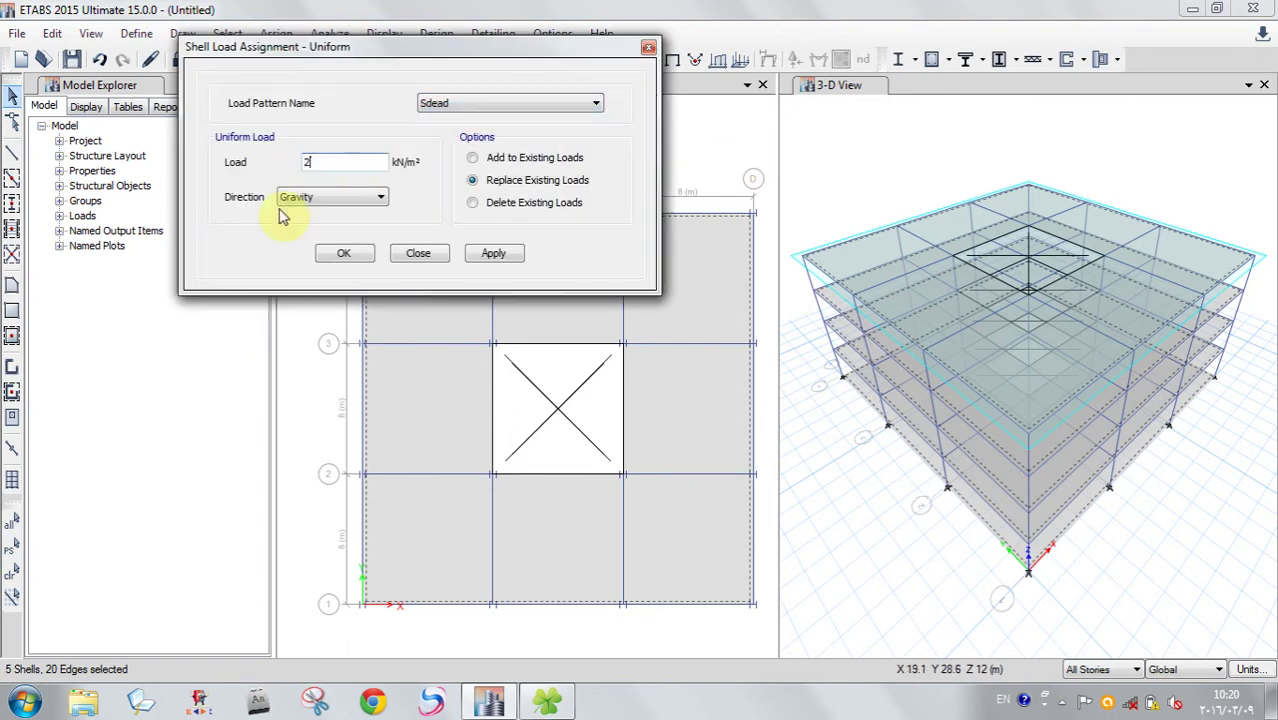
click(495, 254)
click(343, 254)
- Inspect the Live and Sdead loads assigned to the Story4 slab
click(434, 286)
right_click(434, 284)
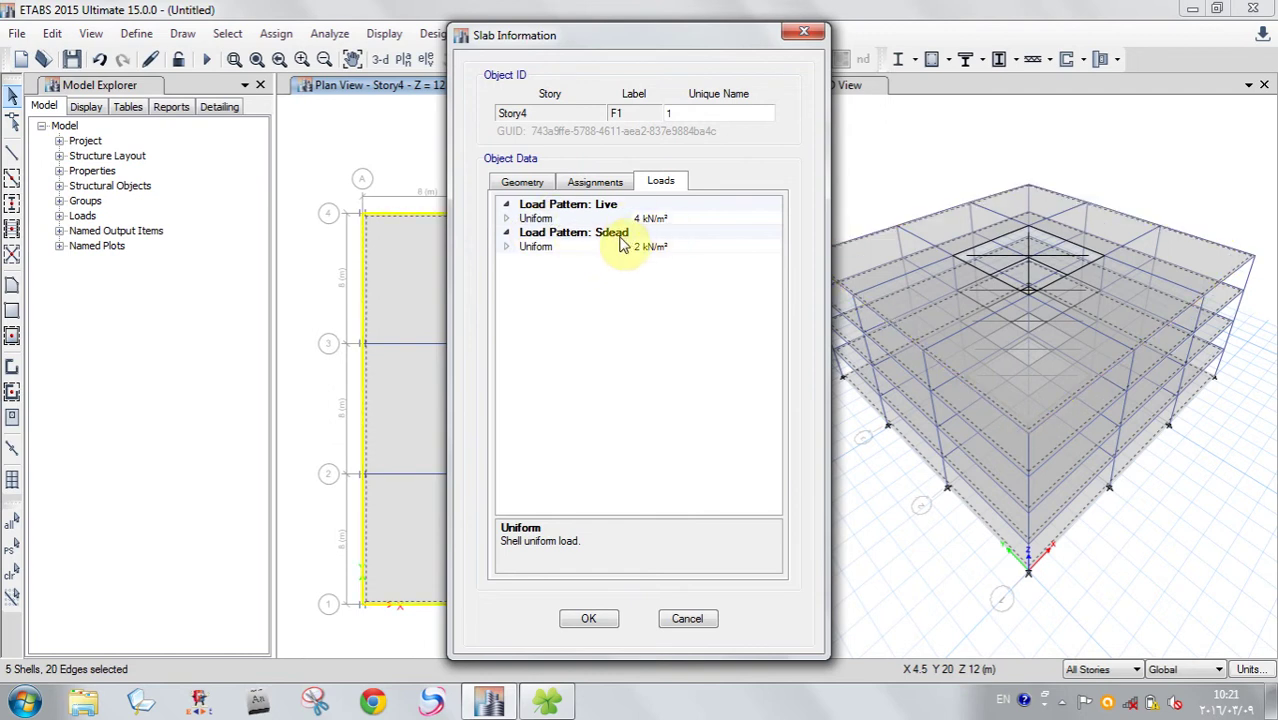
click(687, 618)
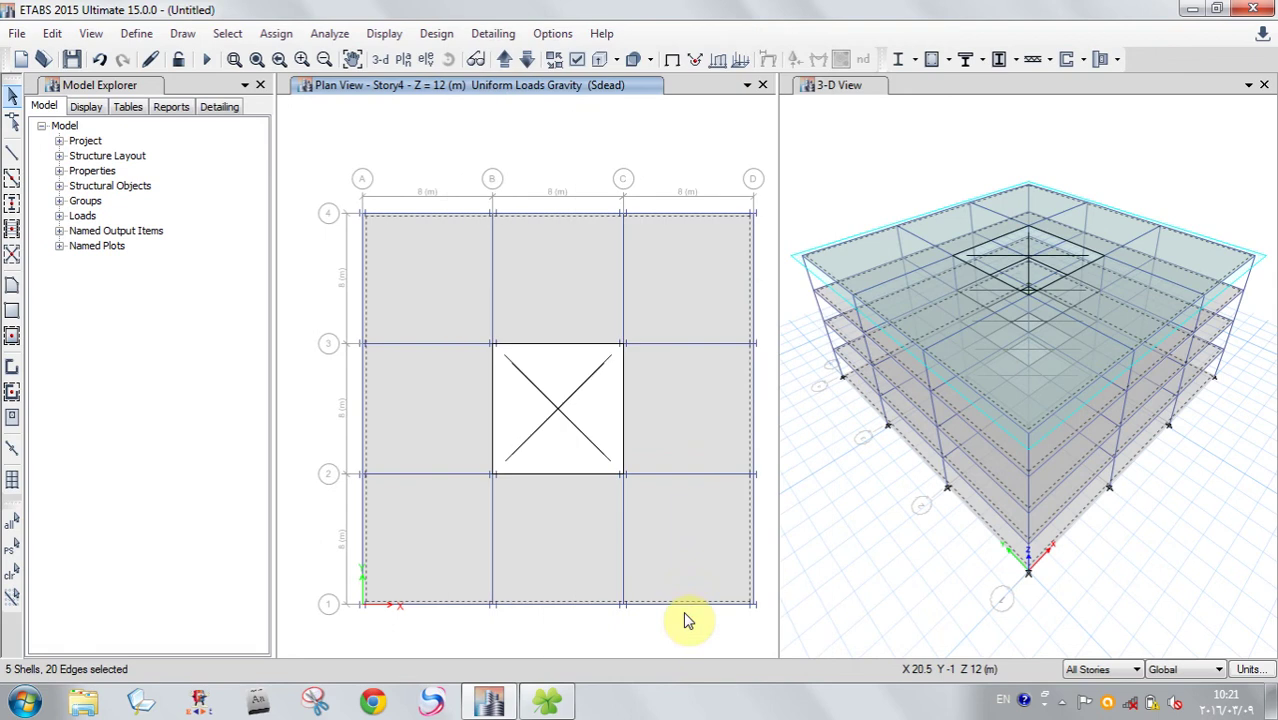
- Clear the floor selection and select all perimeter beams along grid lines 4, D, 1 and A on all stories
click(425, 286)
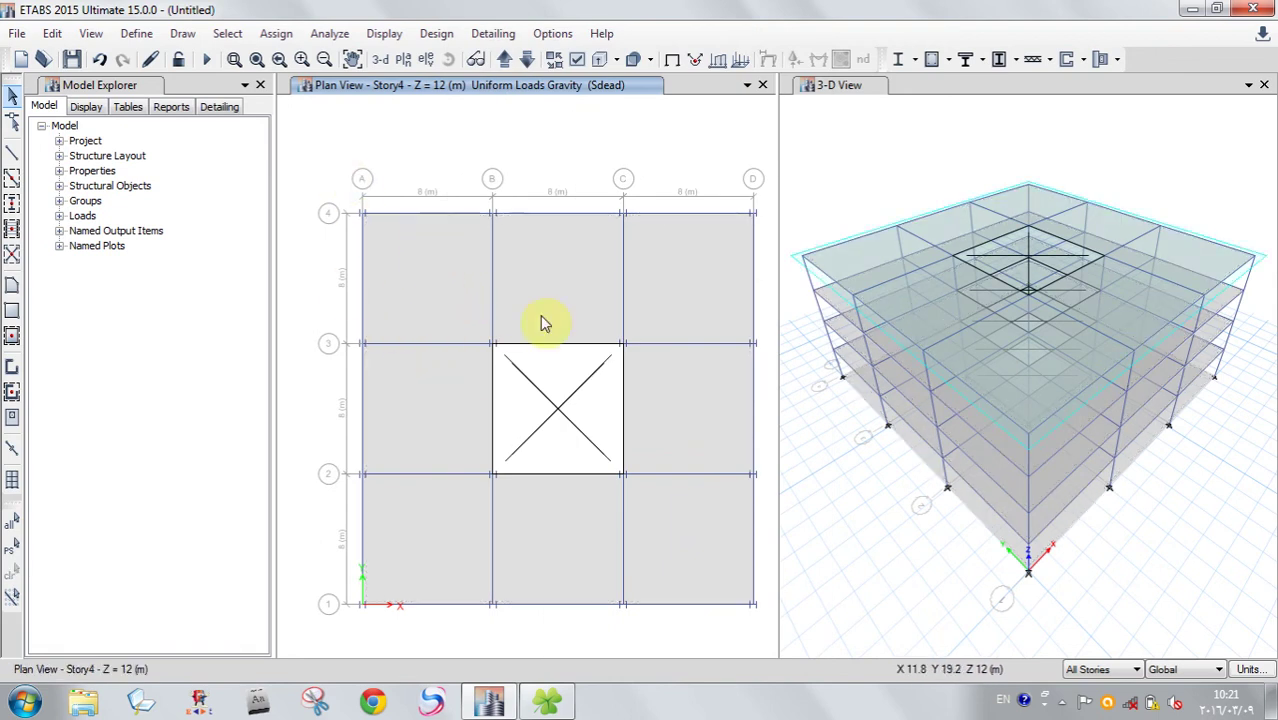
click(413, 215)
click(531, 216)
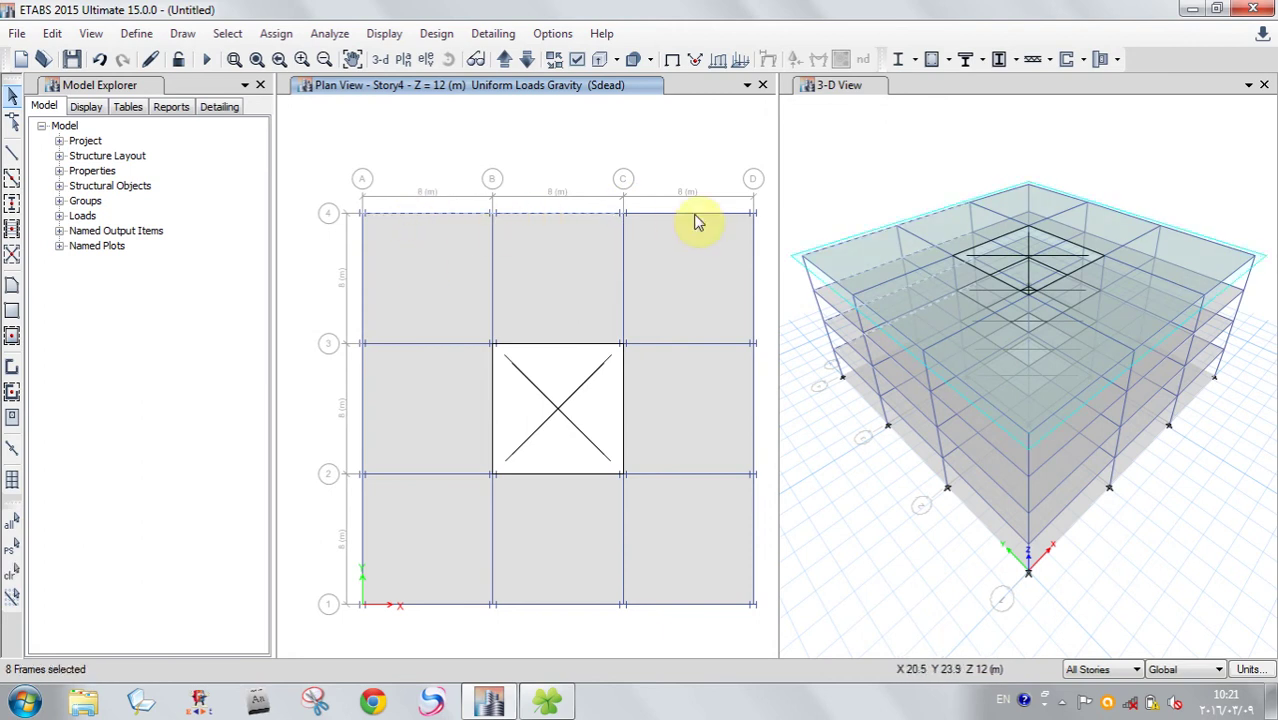
click(691, 216)
click(756, 272)
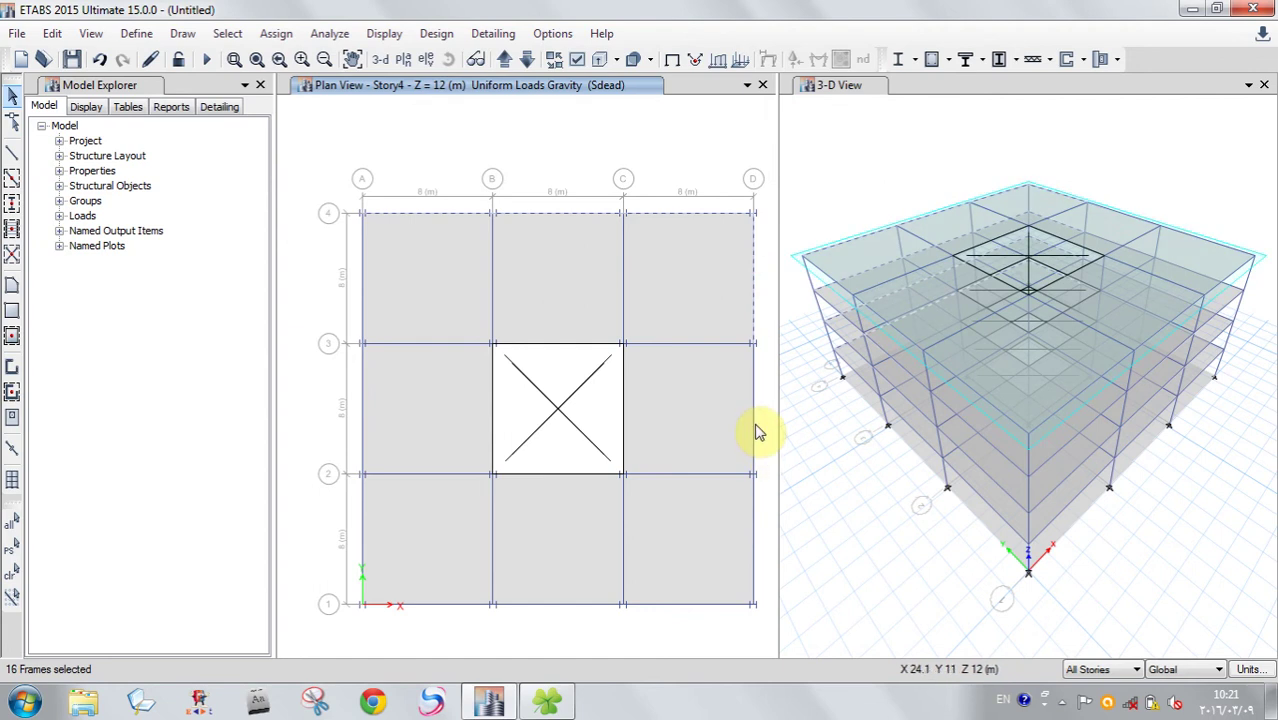
click(755, 430)
click(753, 525)
click(686, 604)
click(573, 604)
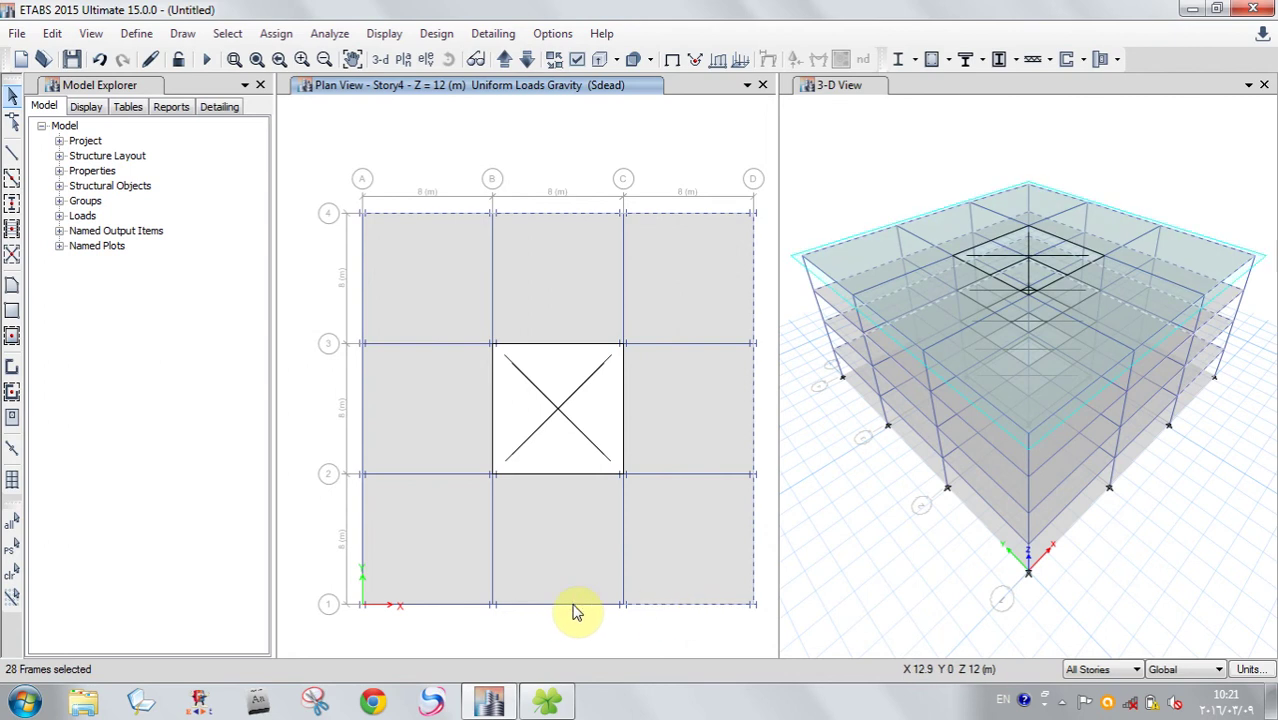
click(430, 605)
click(363, 534)
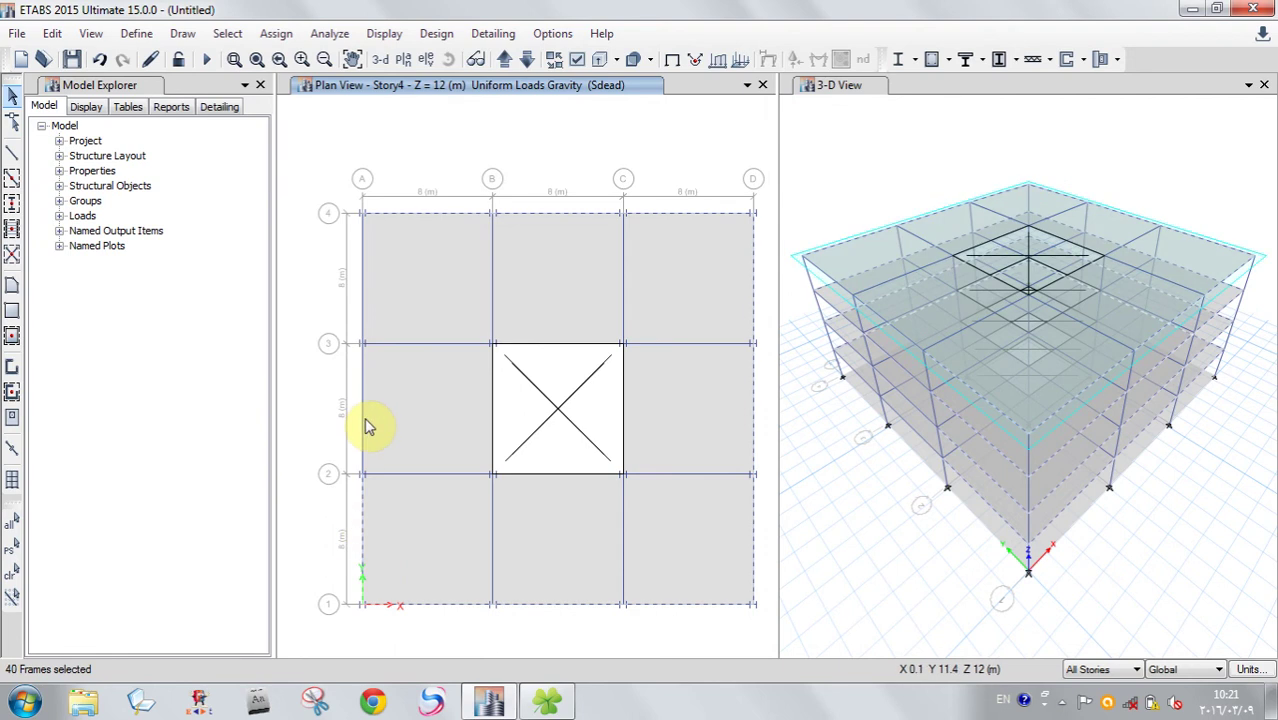
click(363, 426)
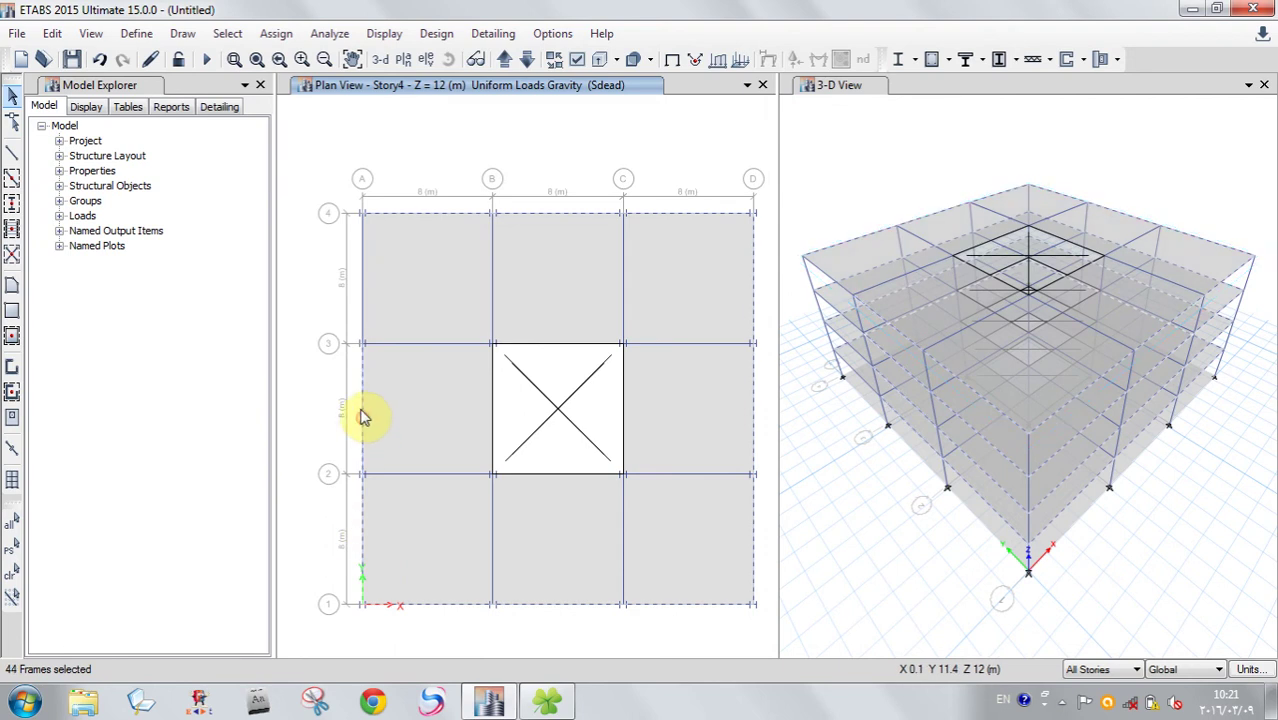
click(363, 308)
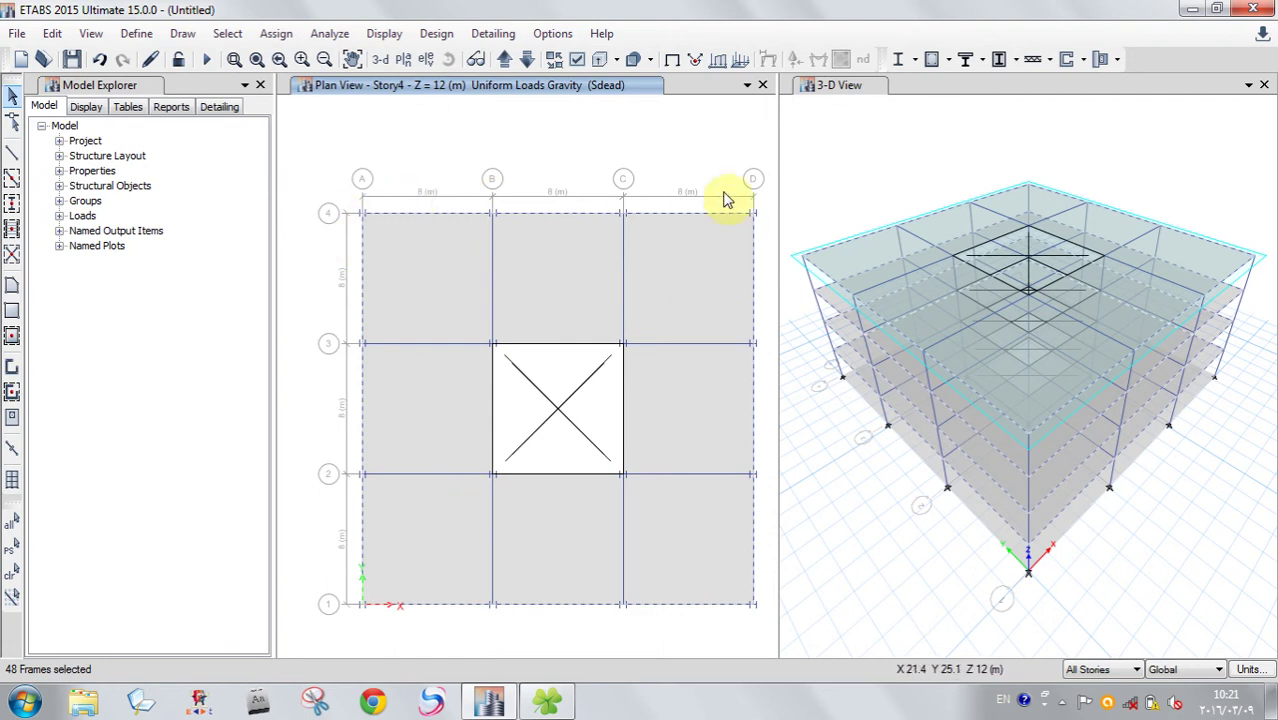
- Start a distributed frame load assignment for the selected perimeter beams and choose the Sdead load pattern
click(276, 32)
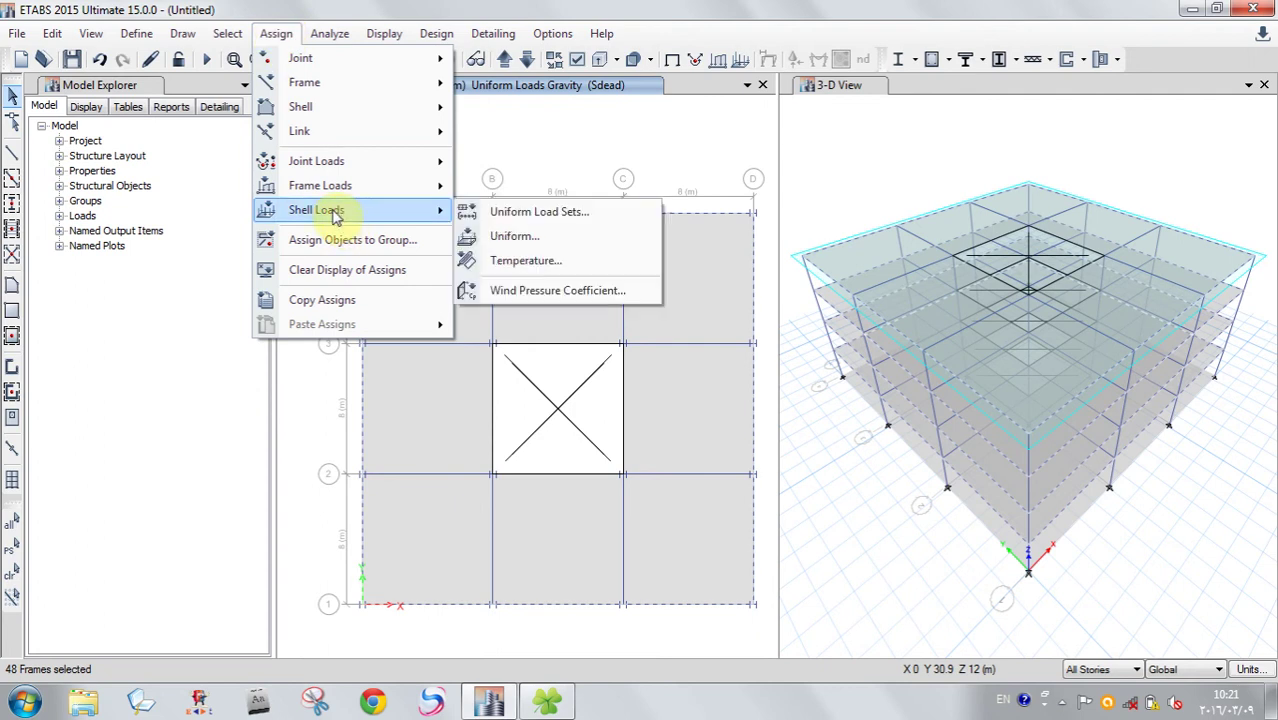
mouse_move(316, 194)
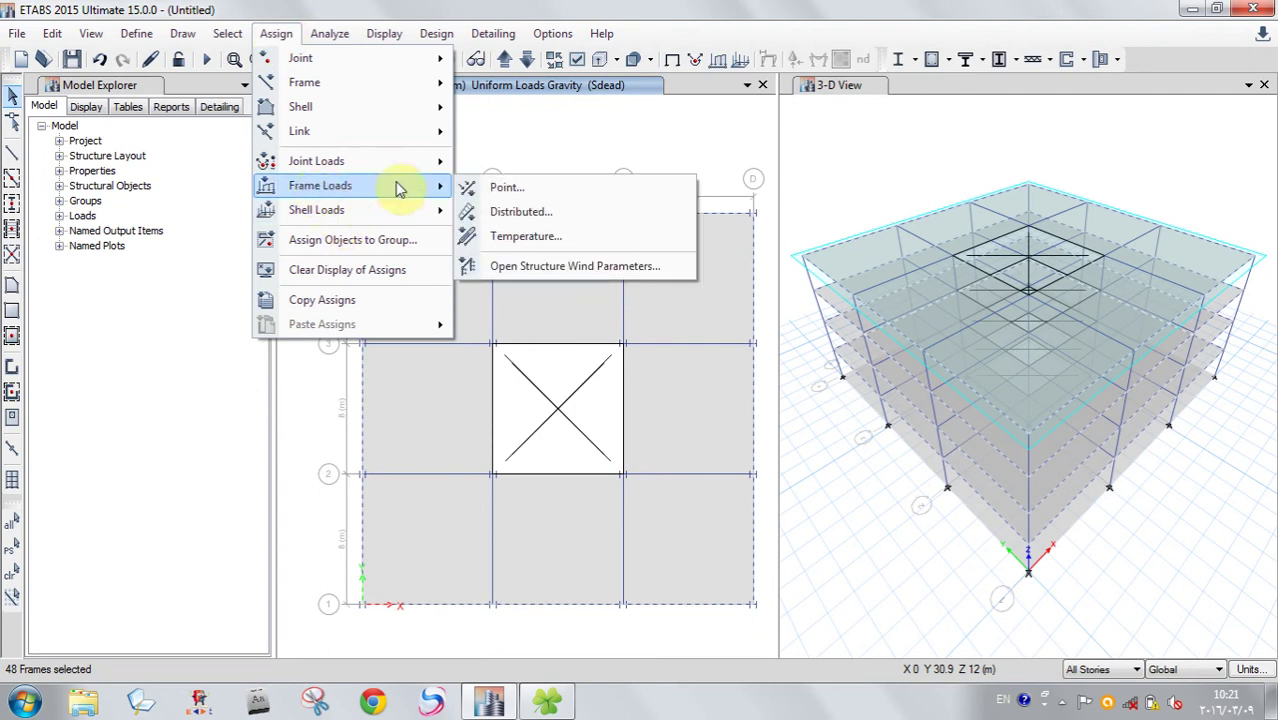
click(519, 213)
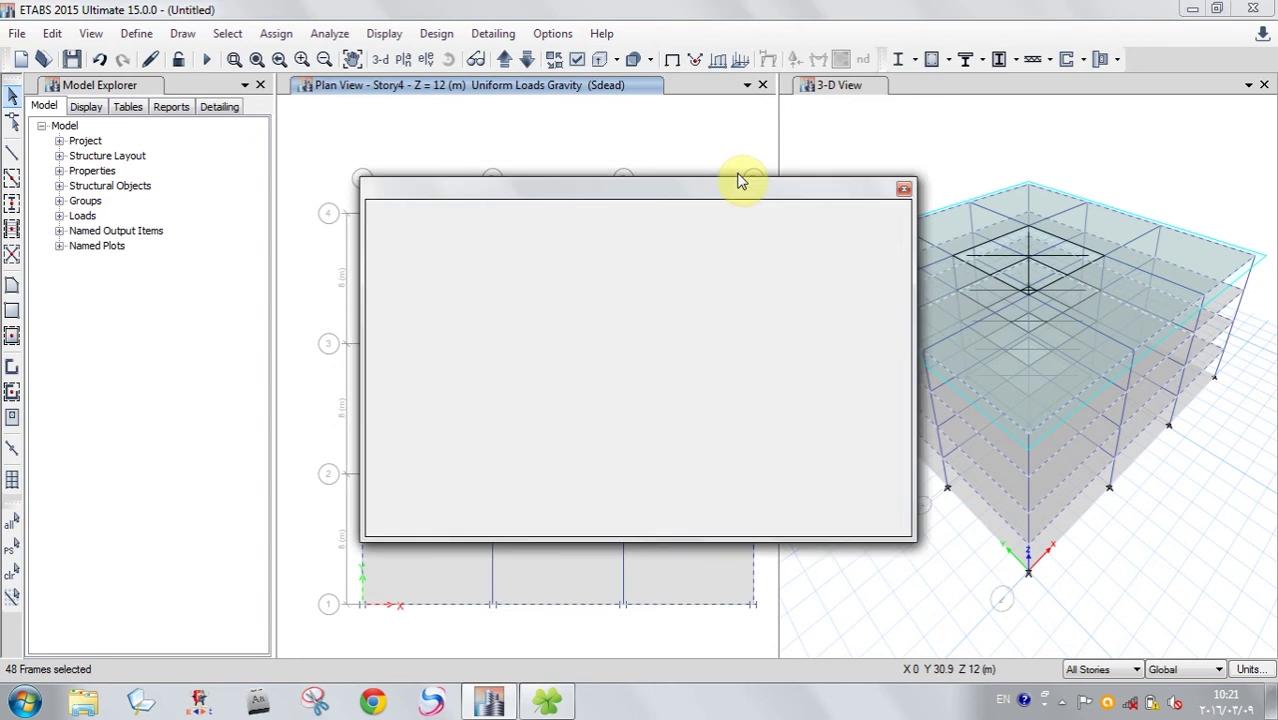
drag(653, 194, 647, 28)
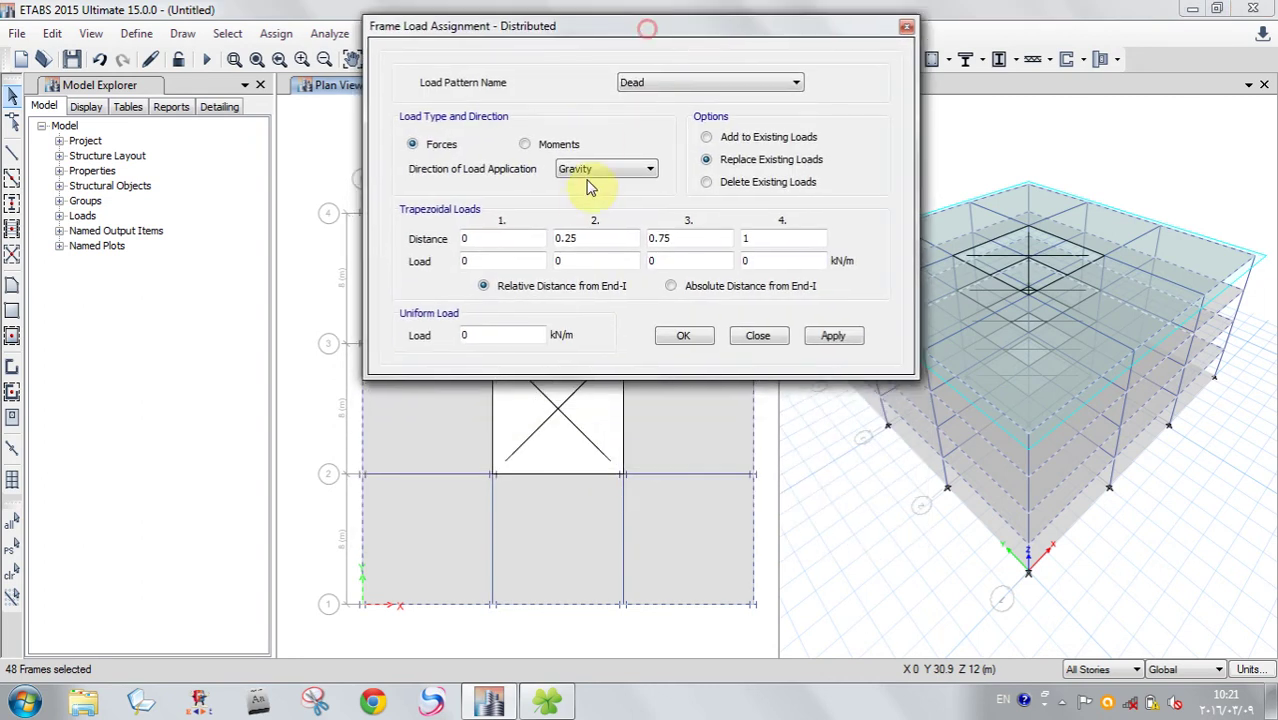
click(668, 84)
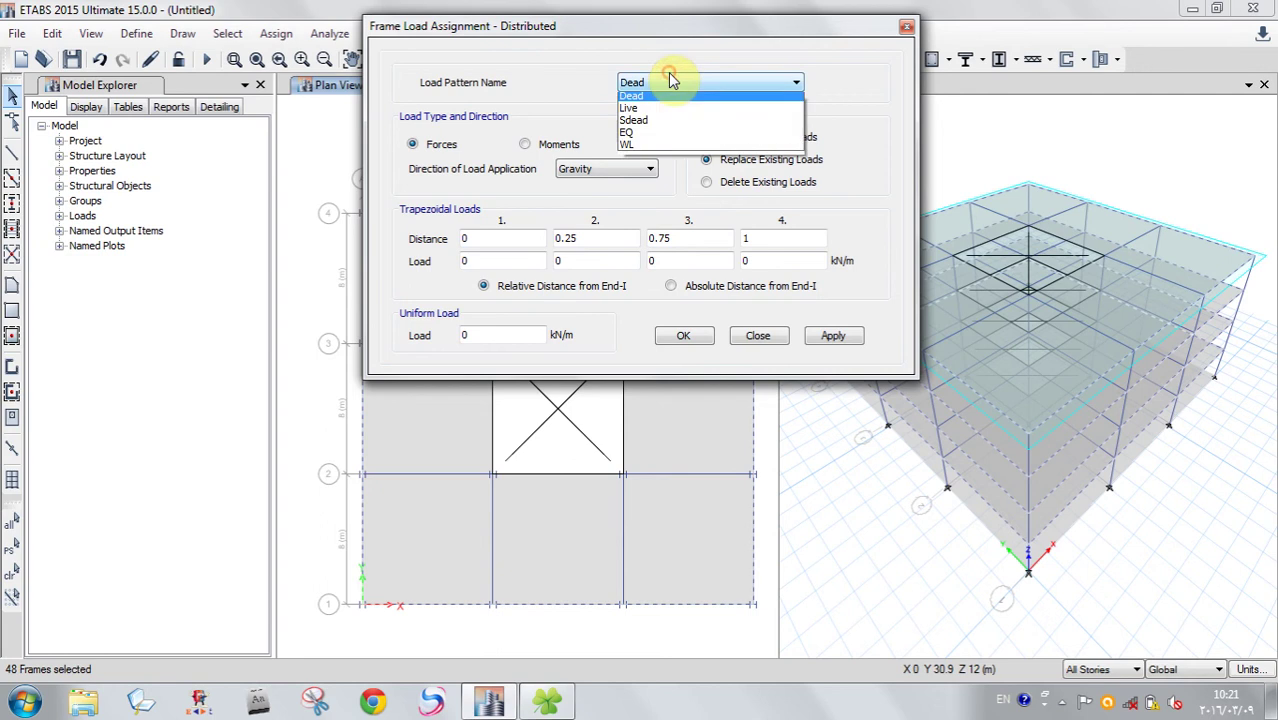
click(657, 124)
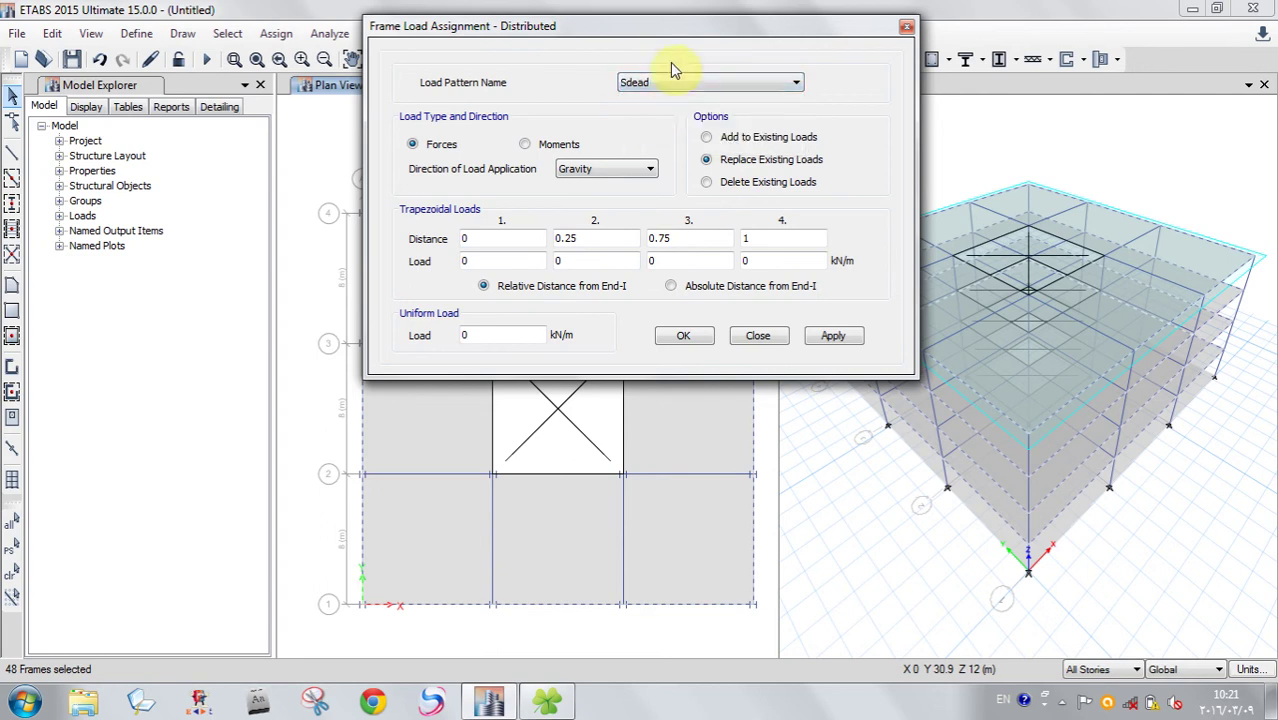
drag(673, 29, 660, 36)
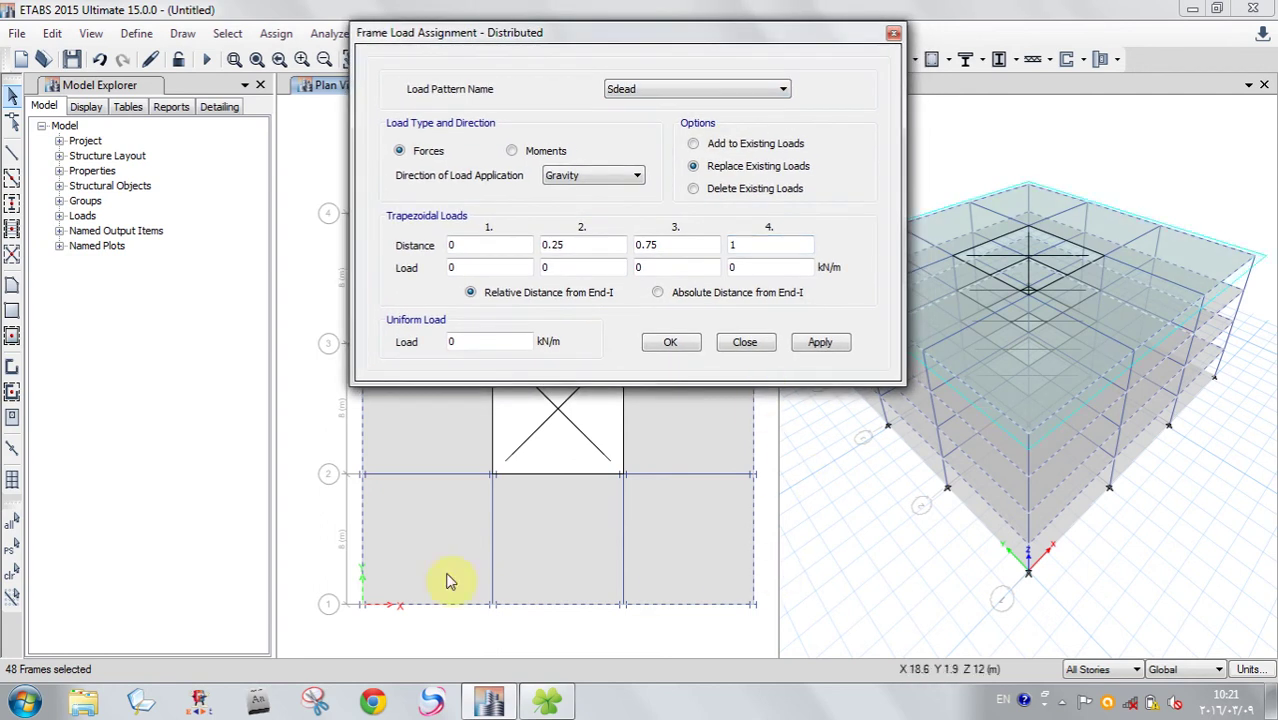
- Assign the perimeter beams a 2 kN/m uniform load in the Gravity direction, keeping relative distances and replacing existing loads
click(502, 340)
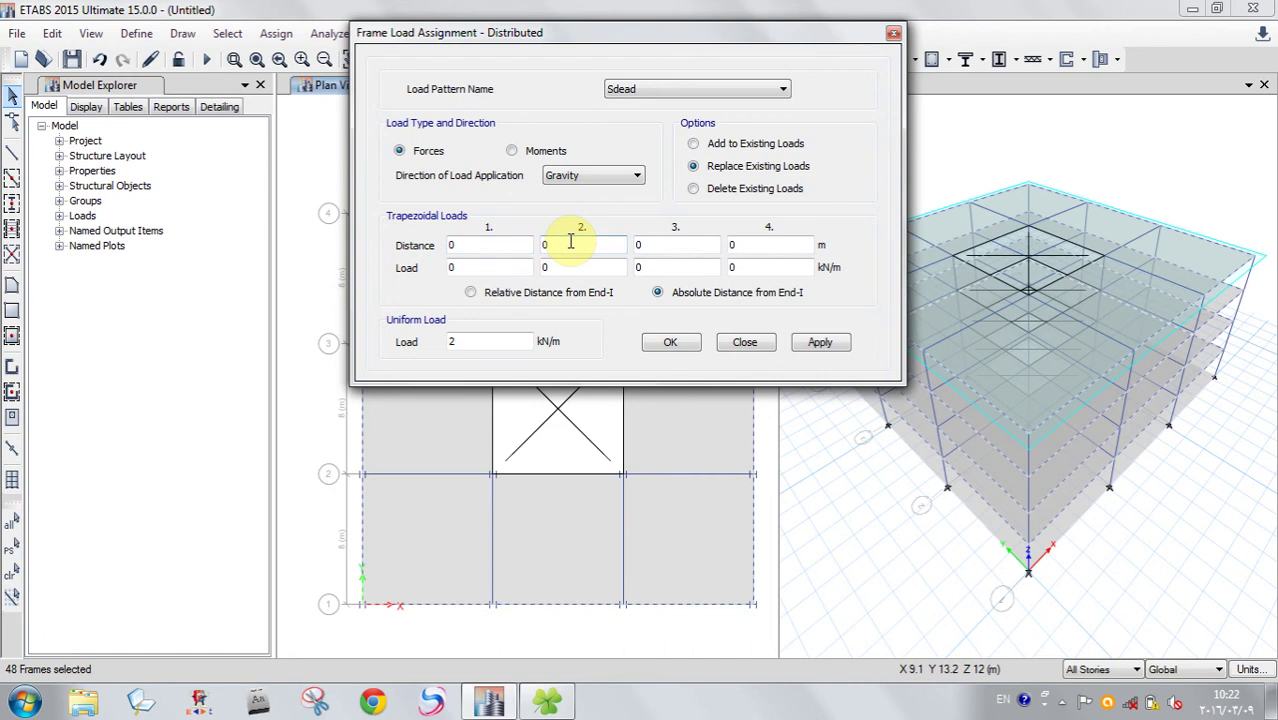
click(476, 268)
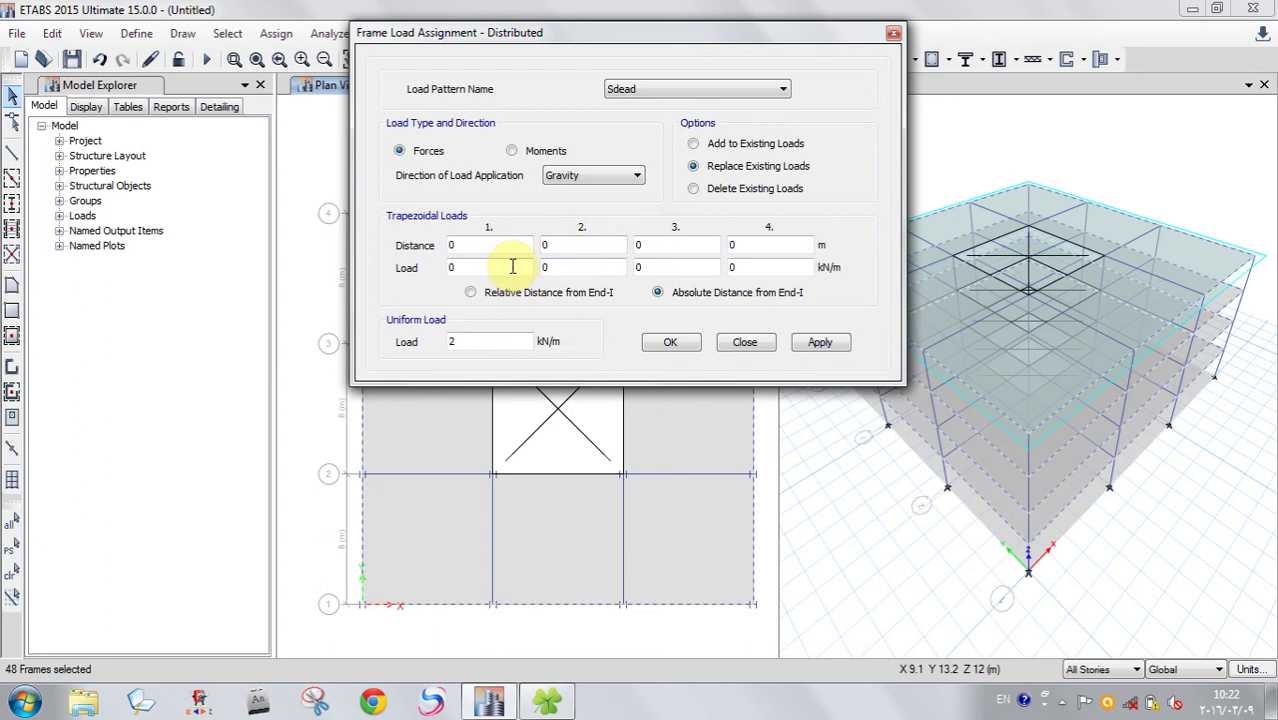
drag(561, 30, 547, 54)
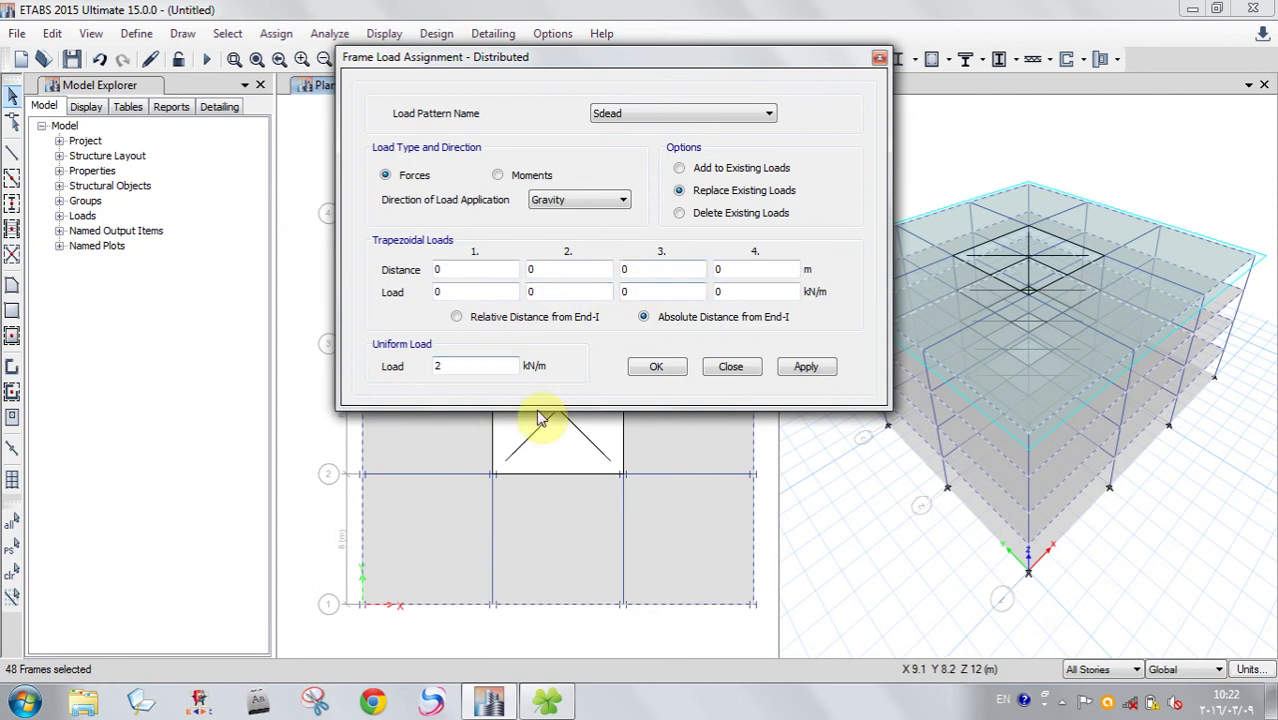
click(481, 328)
click(648, 316)
click(500, 320)
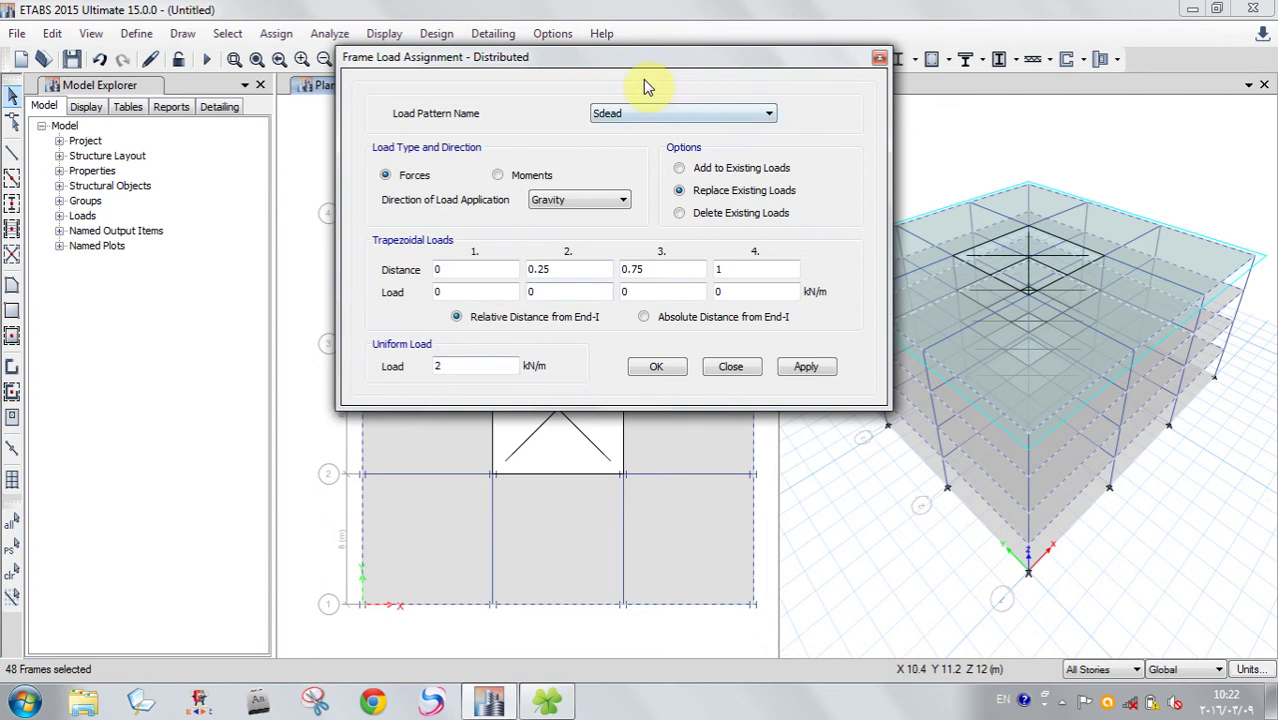
drag(640, 68, 623, 65)
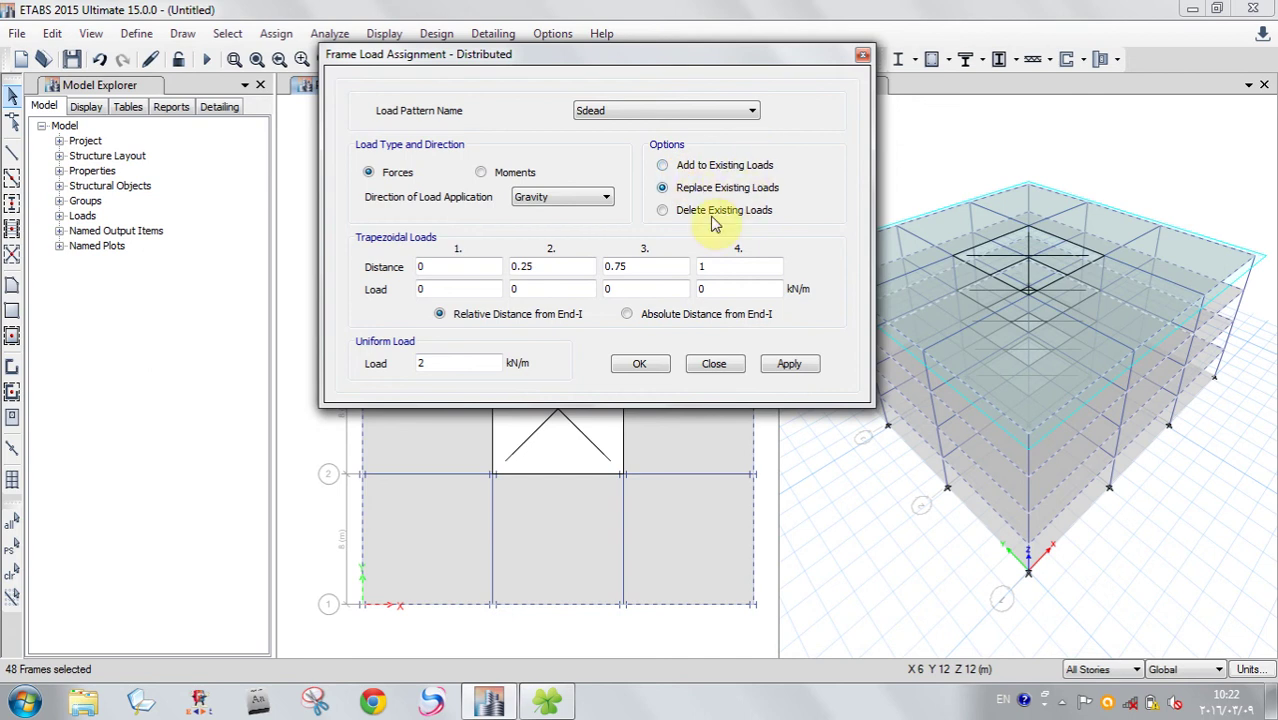
click(790, 366)
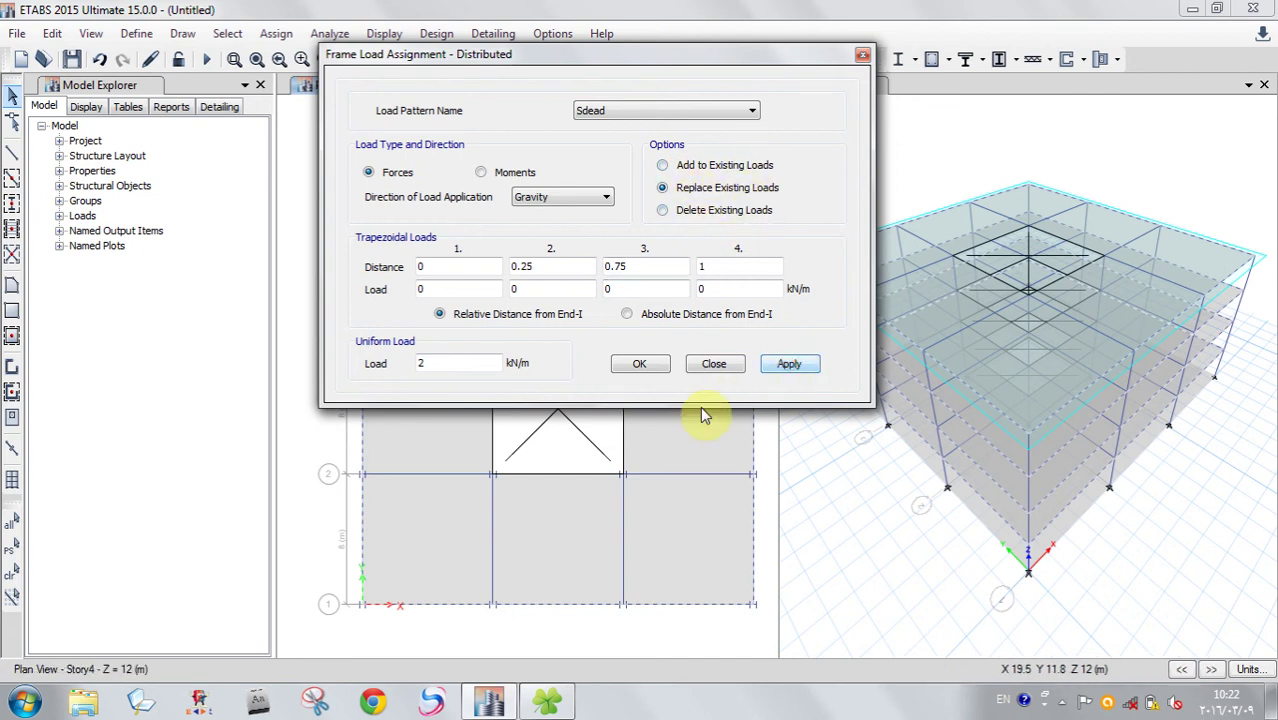
click(640, 366)
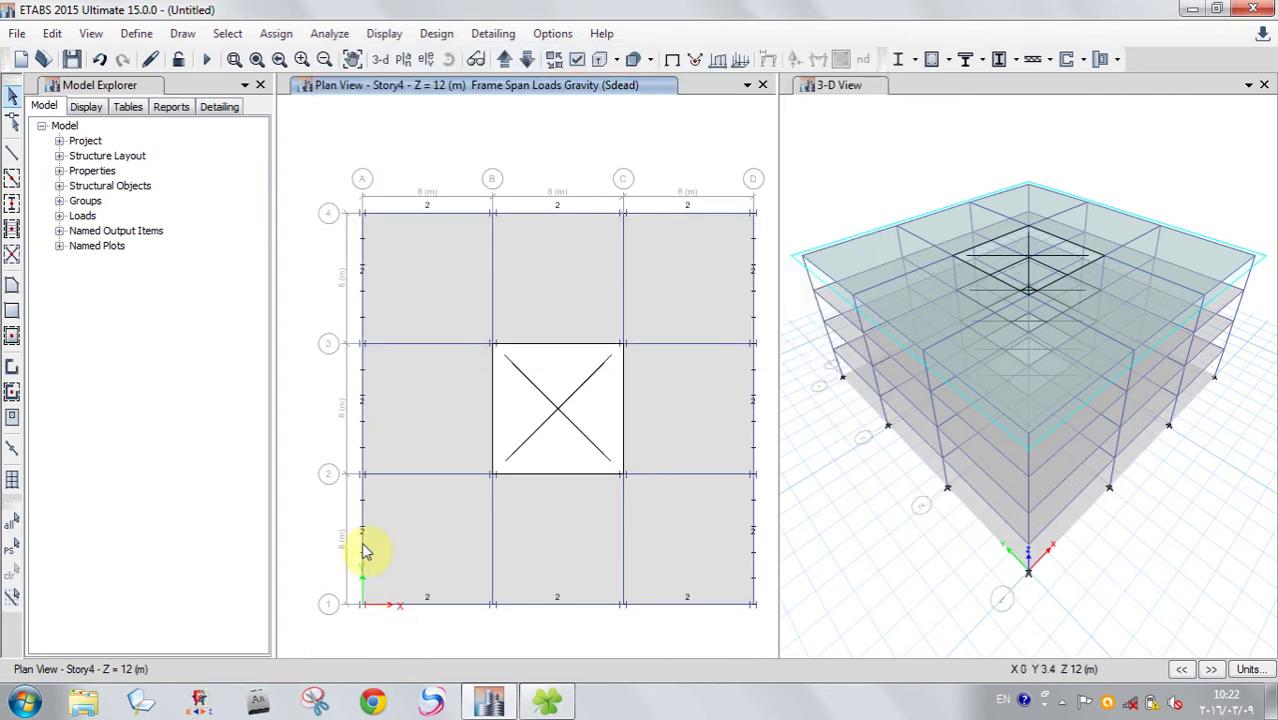
click(868, 88)
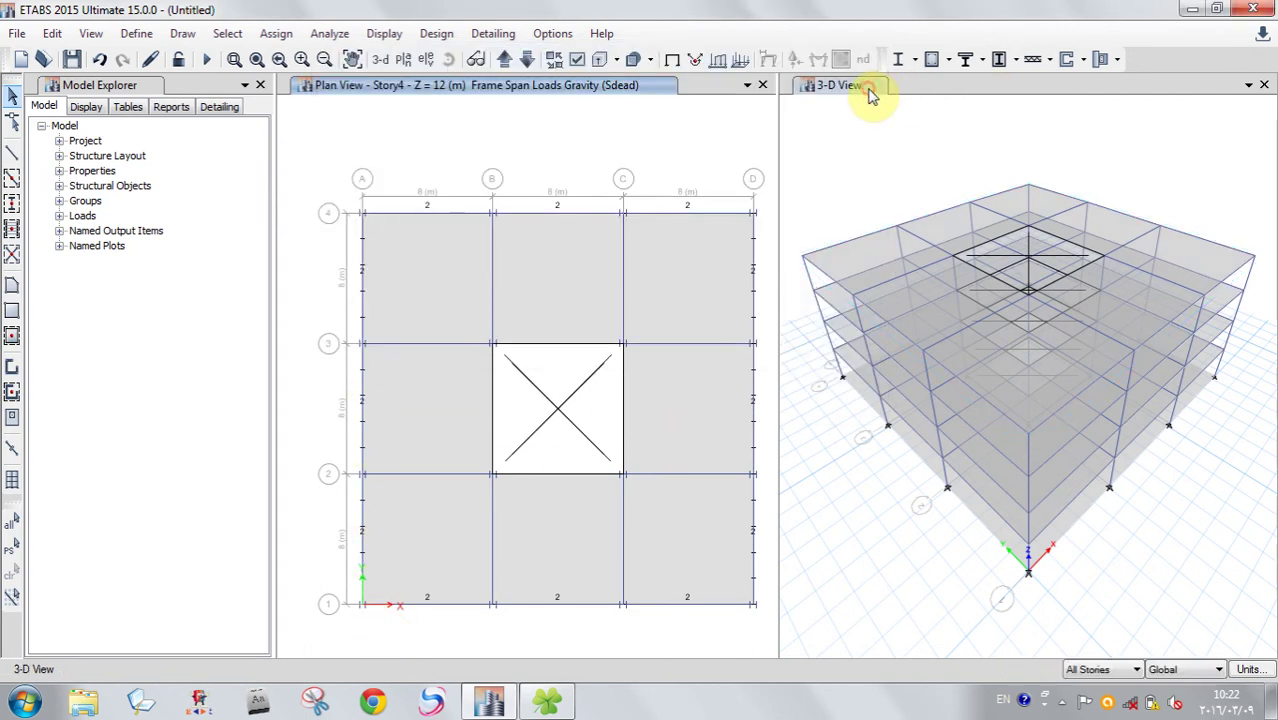
click(581, 58)
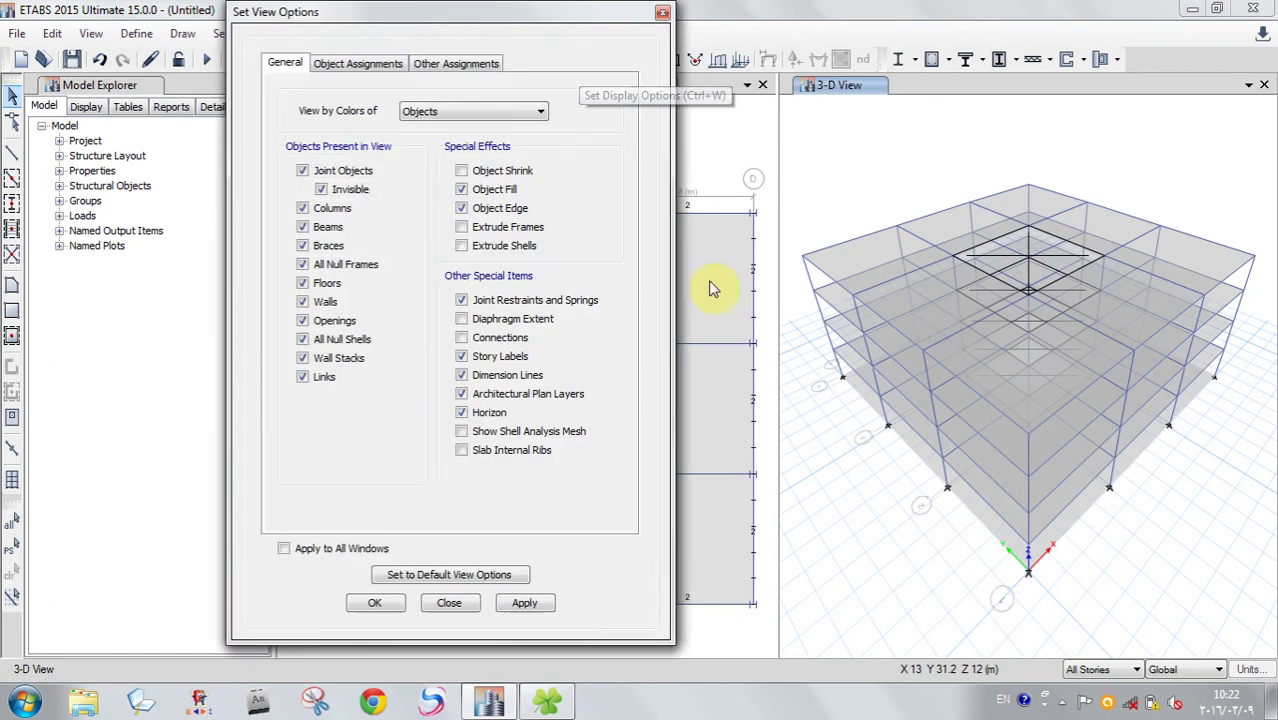
click(358, 64)
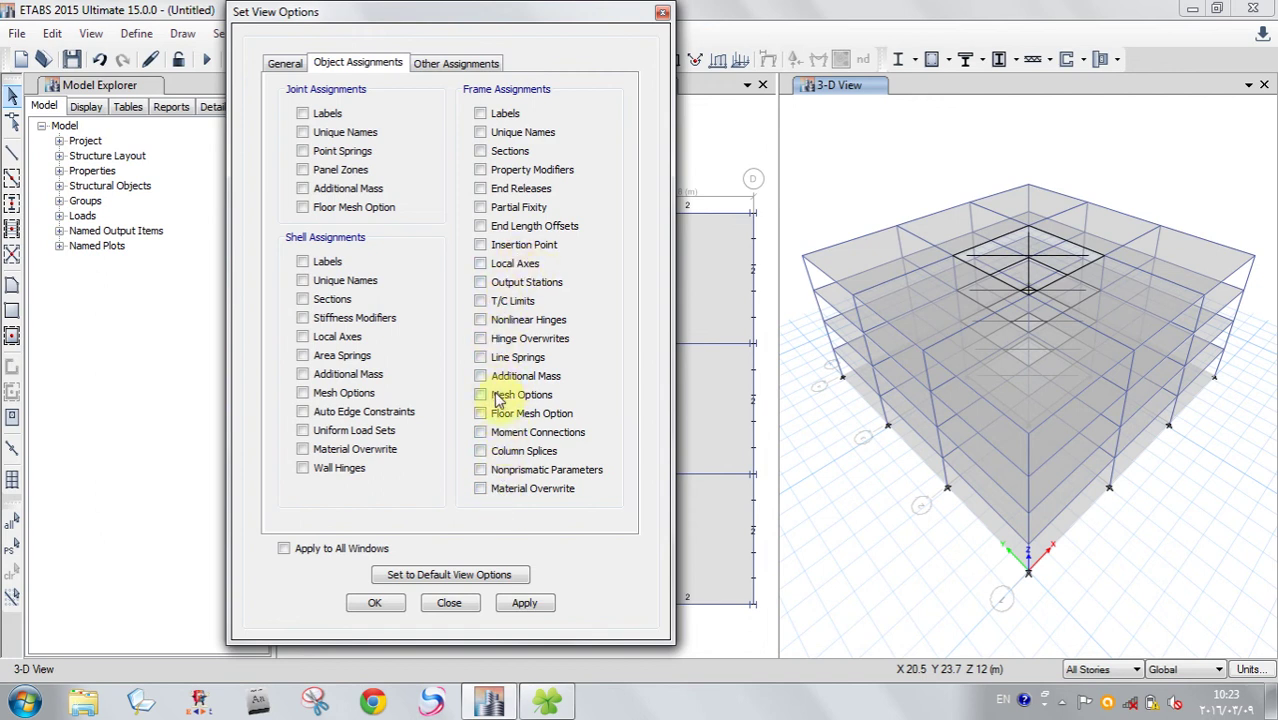
click(284, 64)
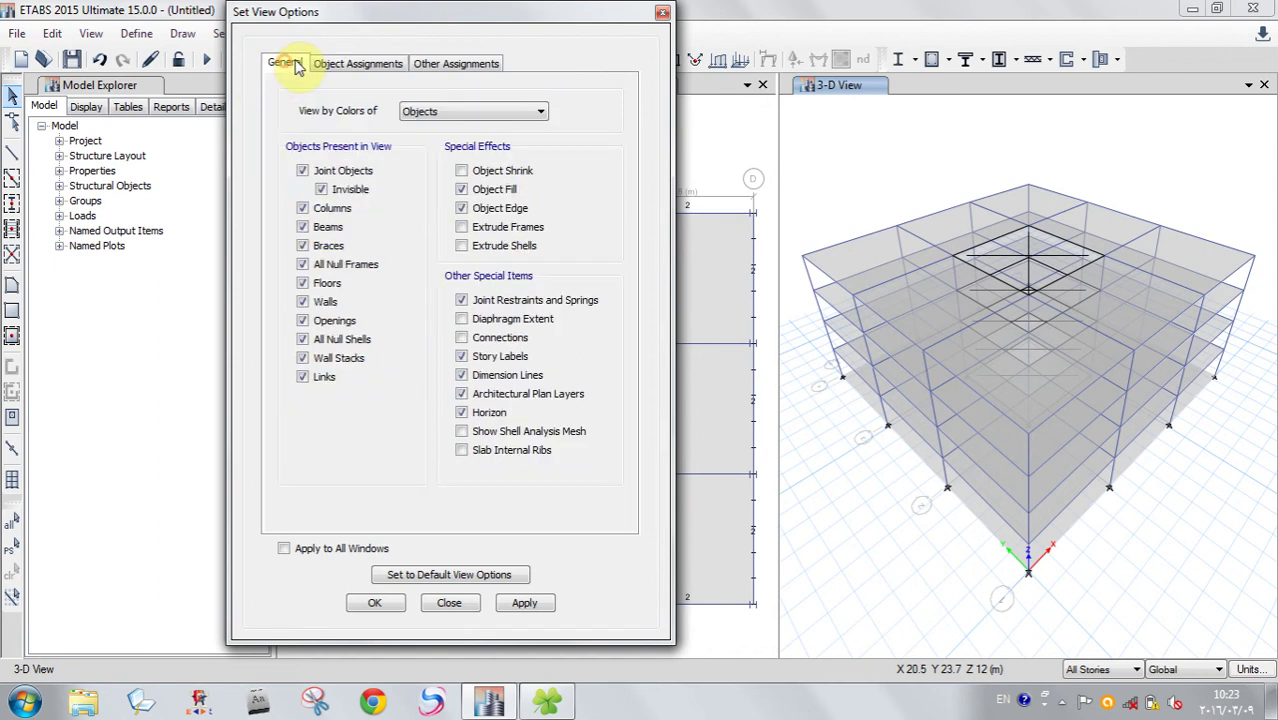
click(470, 64)
click(285, 63)
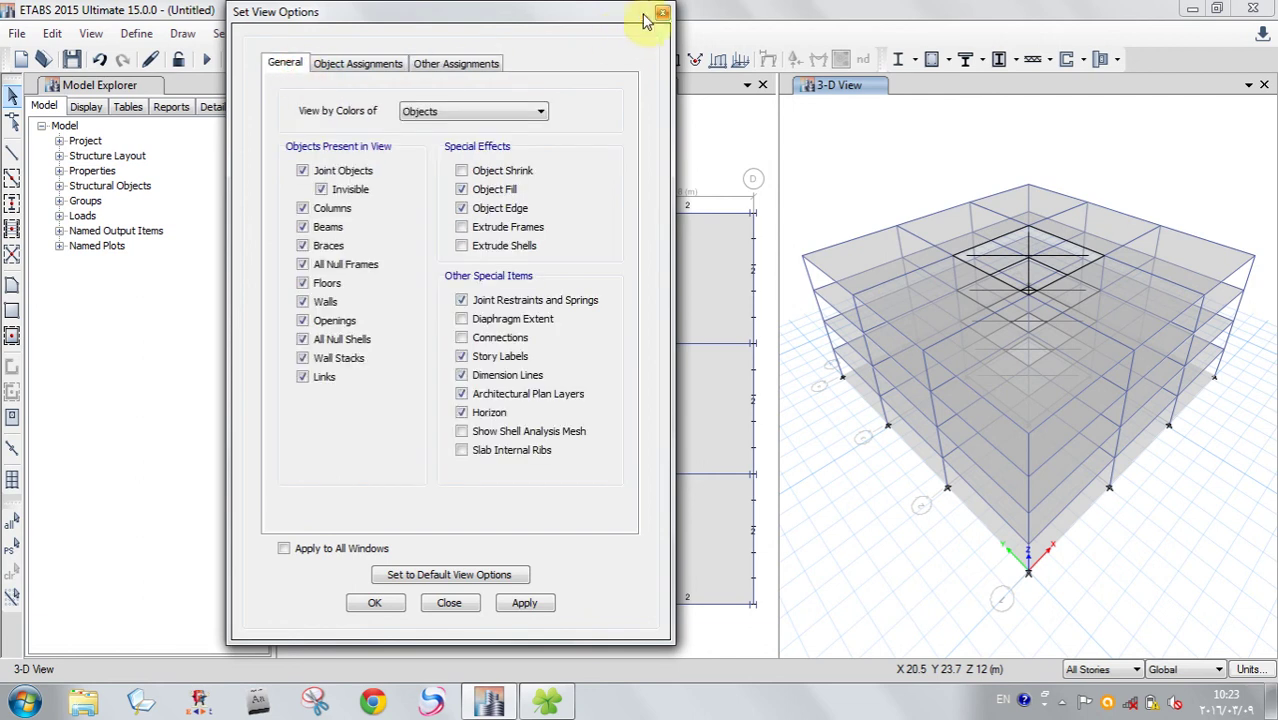
click(662, 12)
- Display the Sdead span forces applied to the frames in the 3-D view, with joint loads and loading values included
click(850, 88)
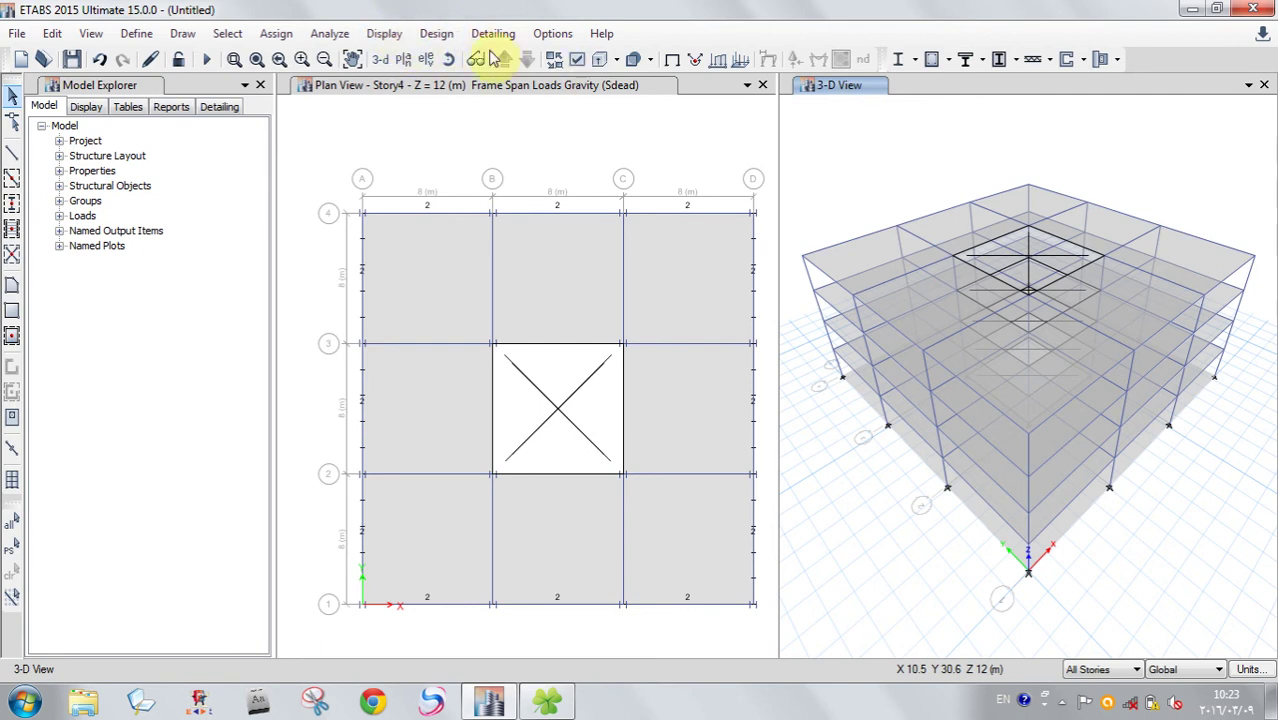
click(398, 34)
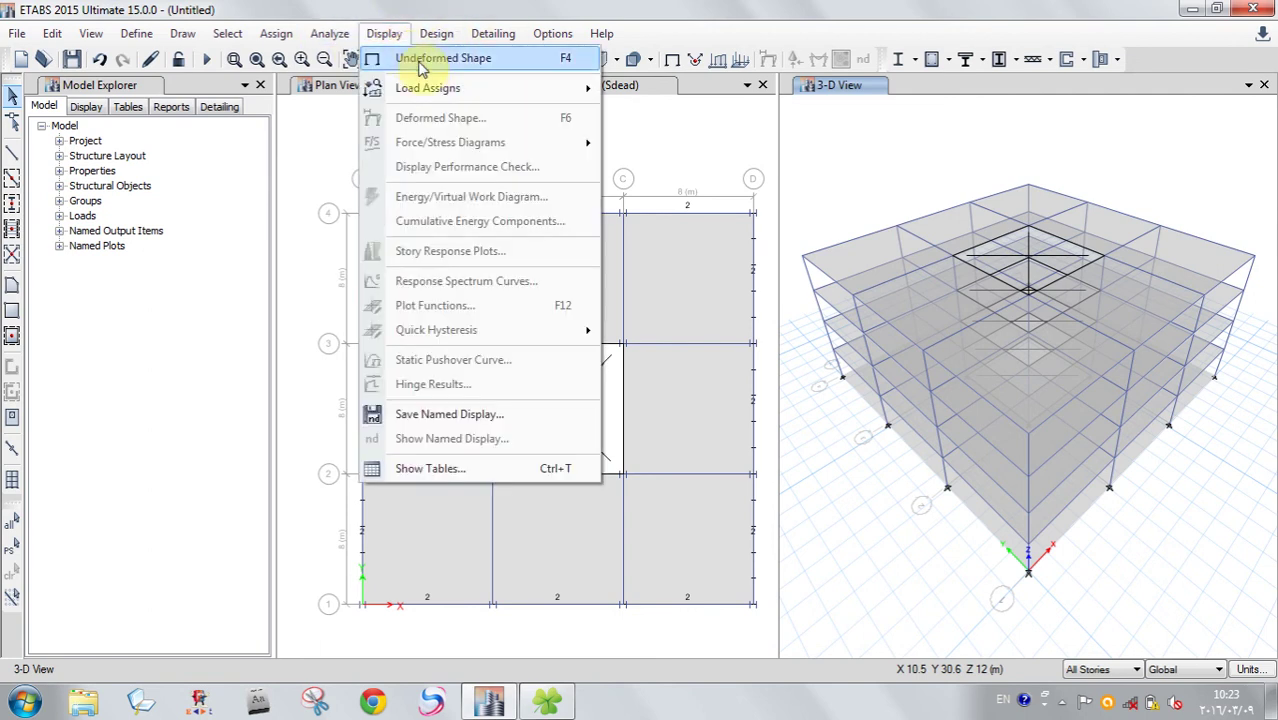
mouse_move(499, 90)
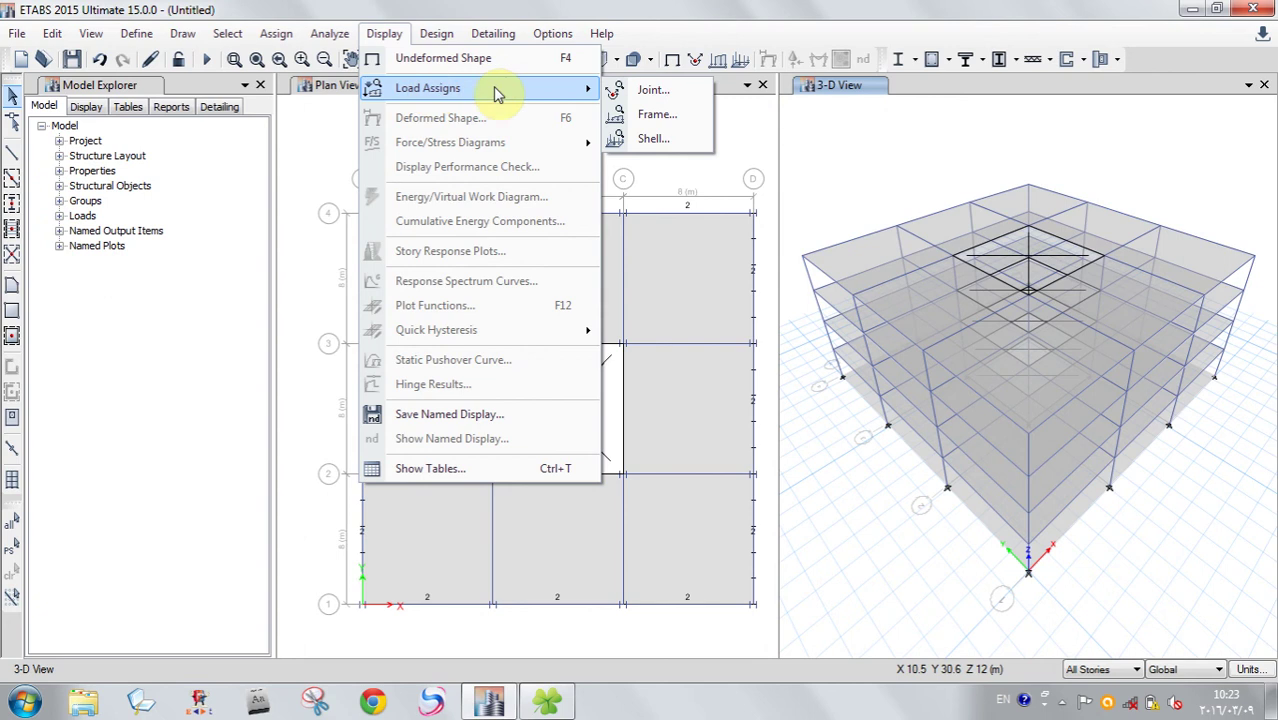
click(650, 115)
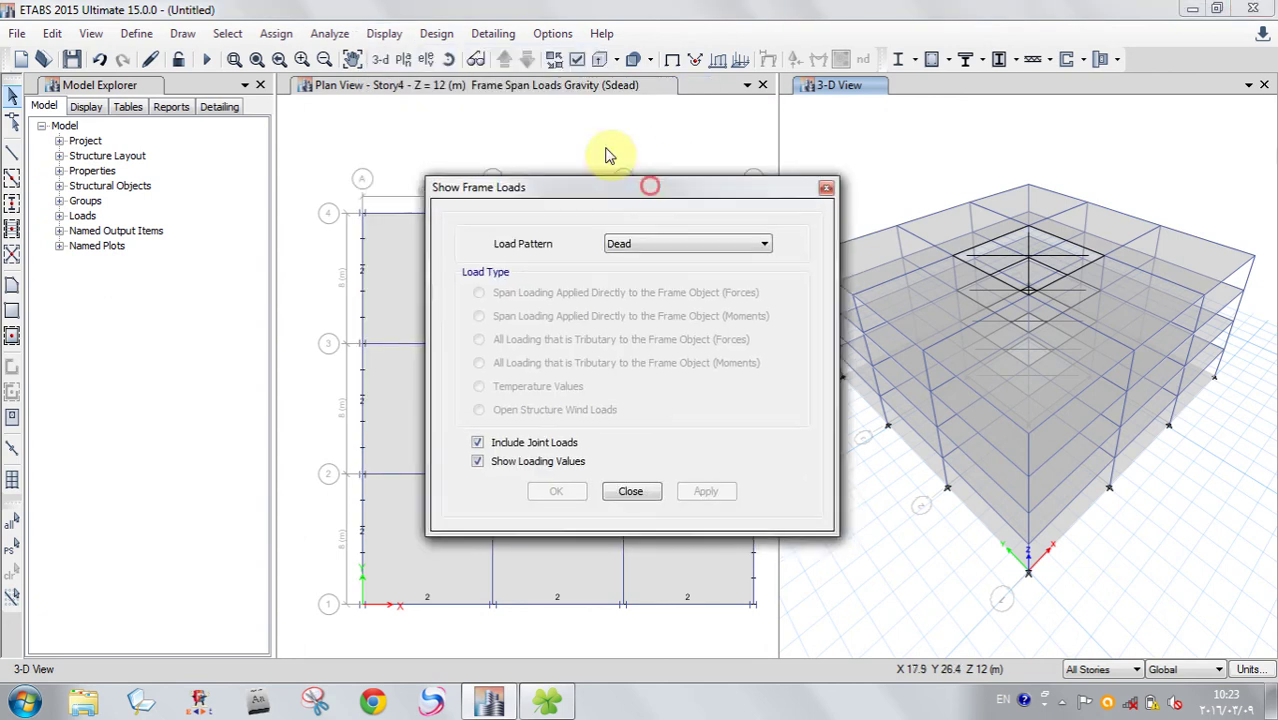
click(614, 186)
click(568, 220)
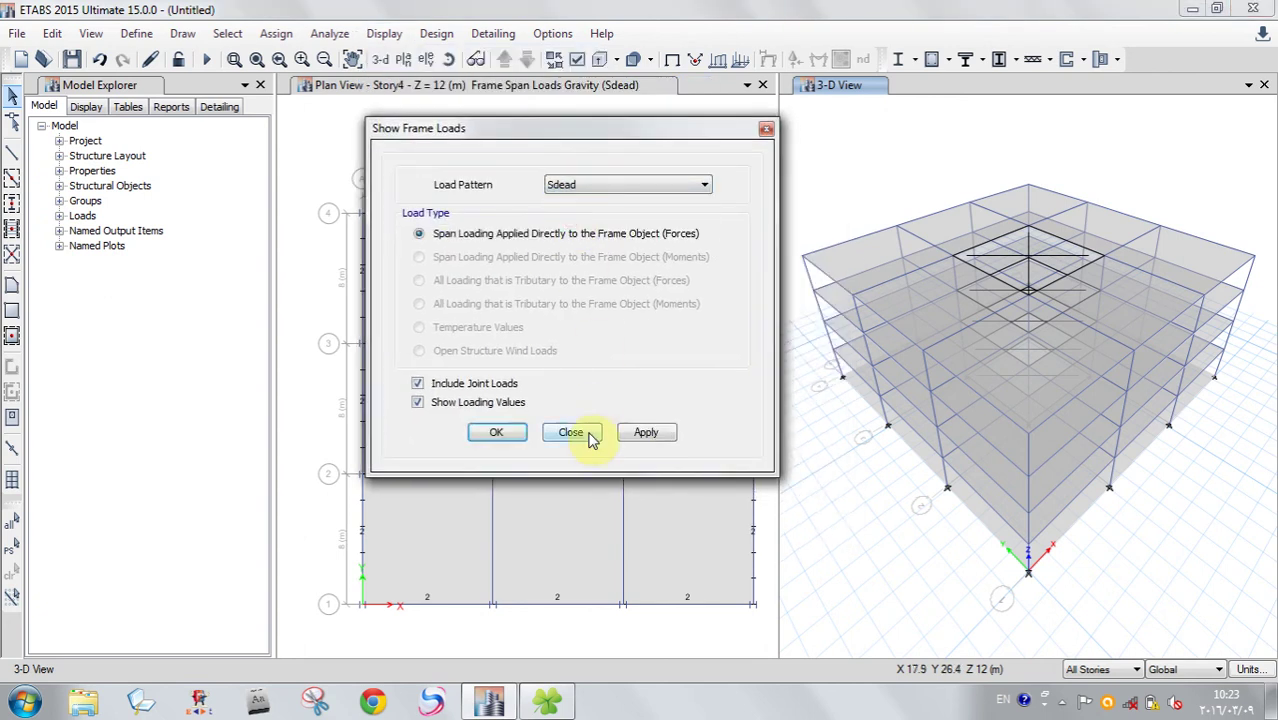
click(646, 433)
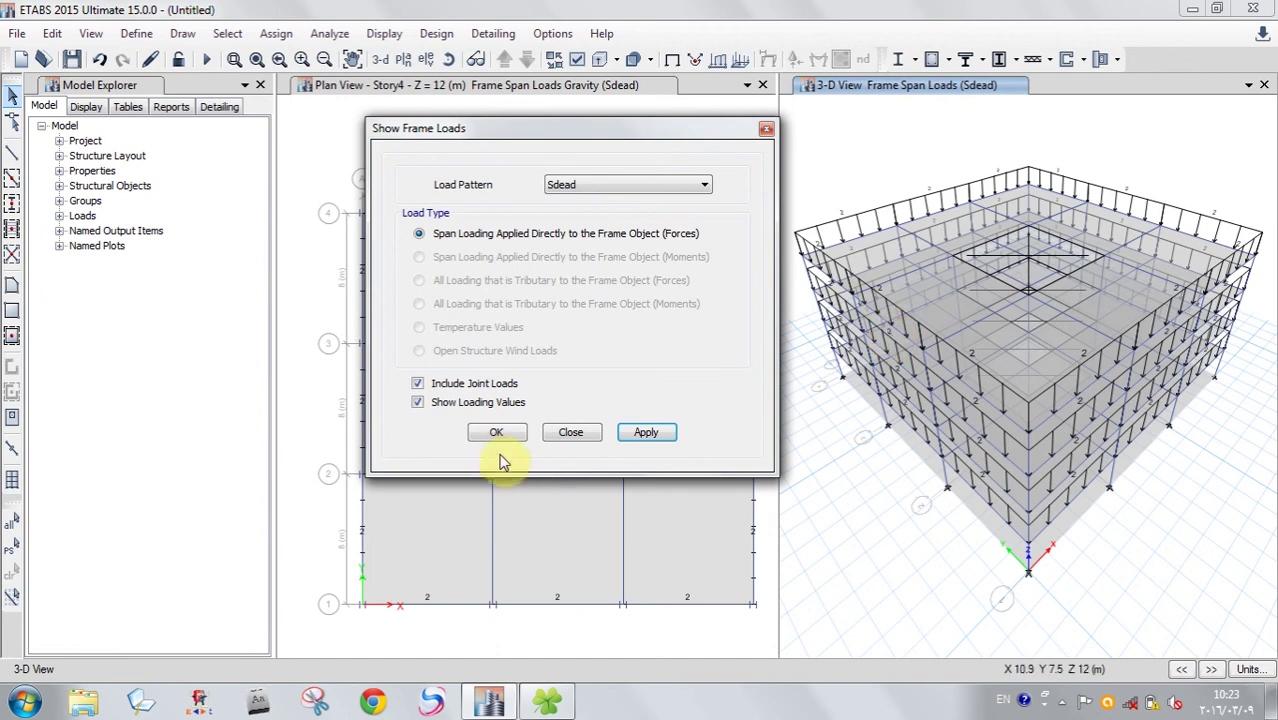
click(572, 436)
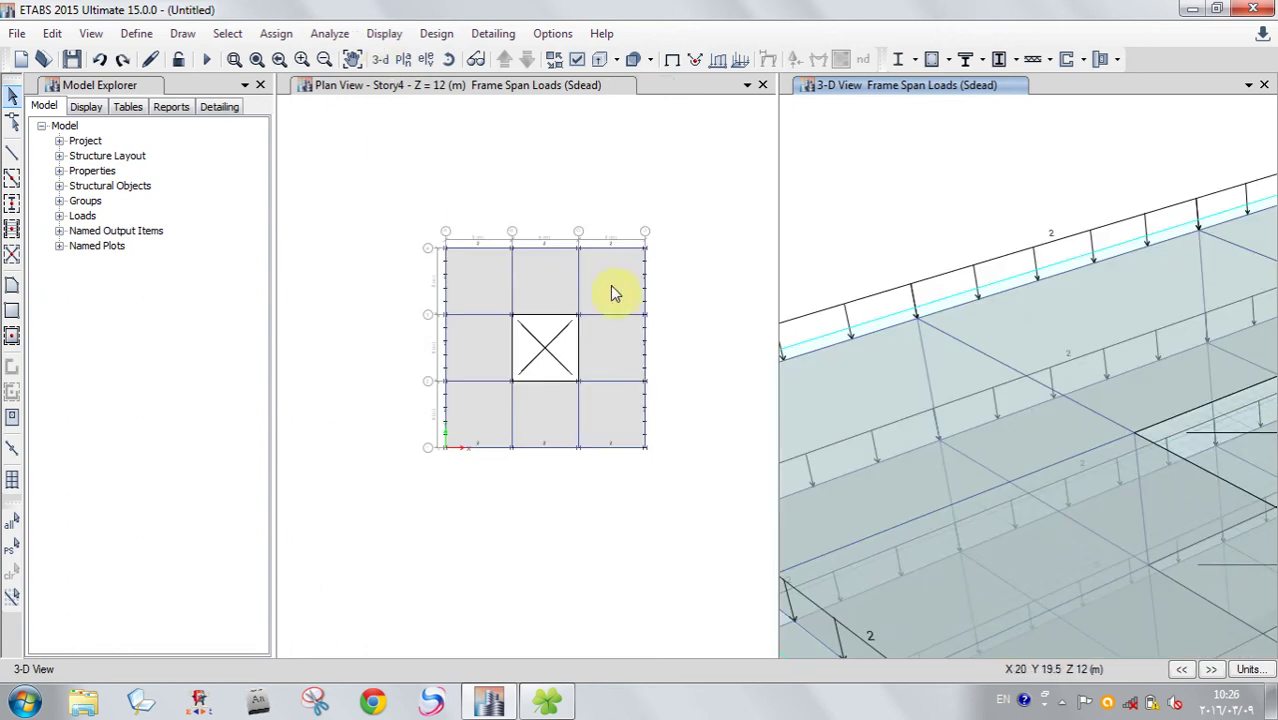
- Select the beams on grid line 4 between B and C on all stories and start a frame point load assignment
scroll(1050, 379, down, 5)
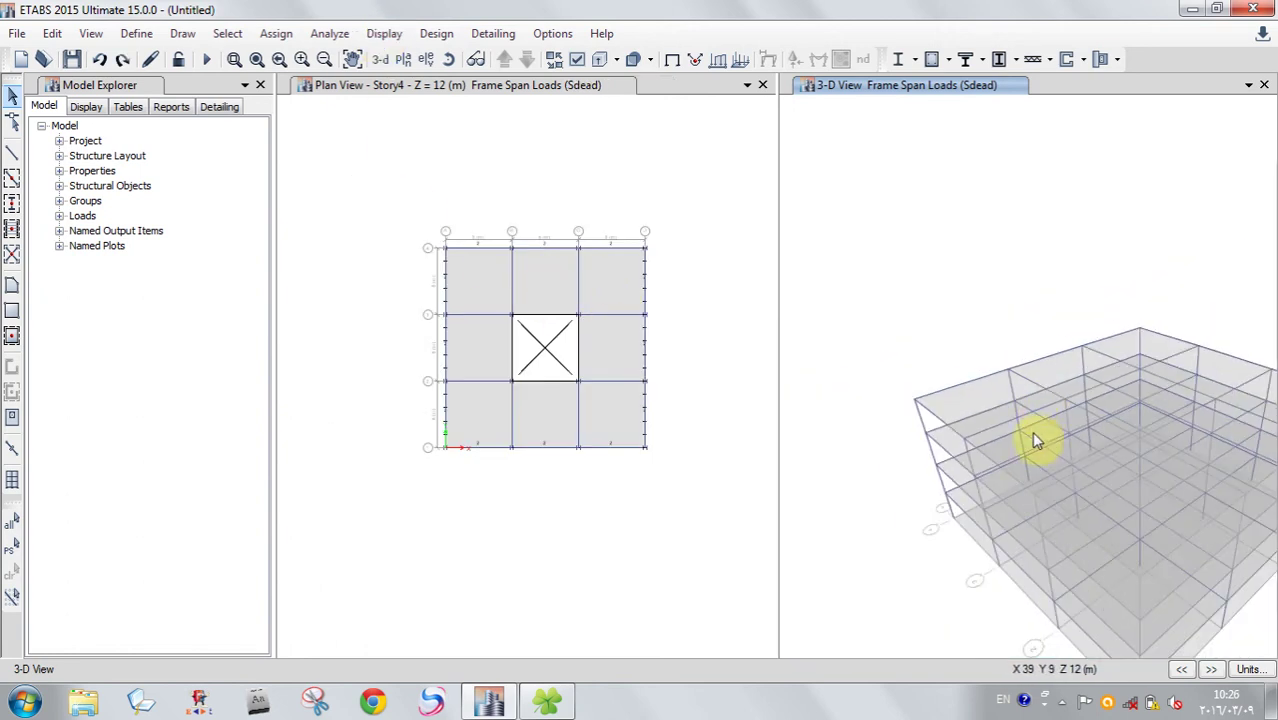
scroll(533, 255, up, 5)
click(533, 252)
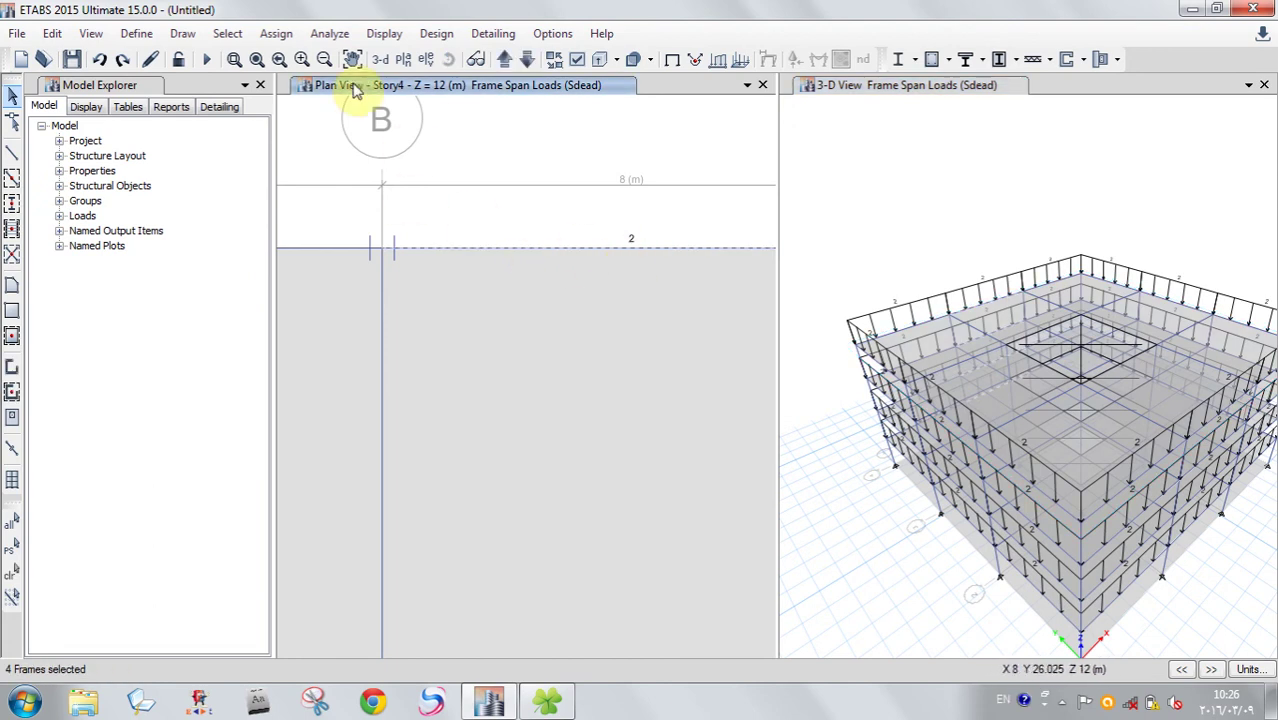
click(282, 38)
mouse_move(318, 189)
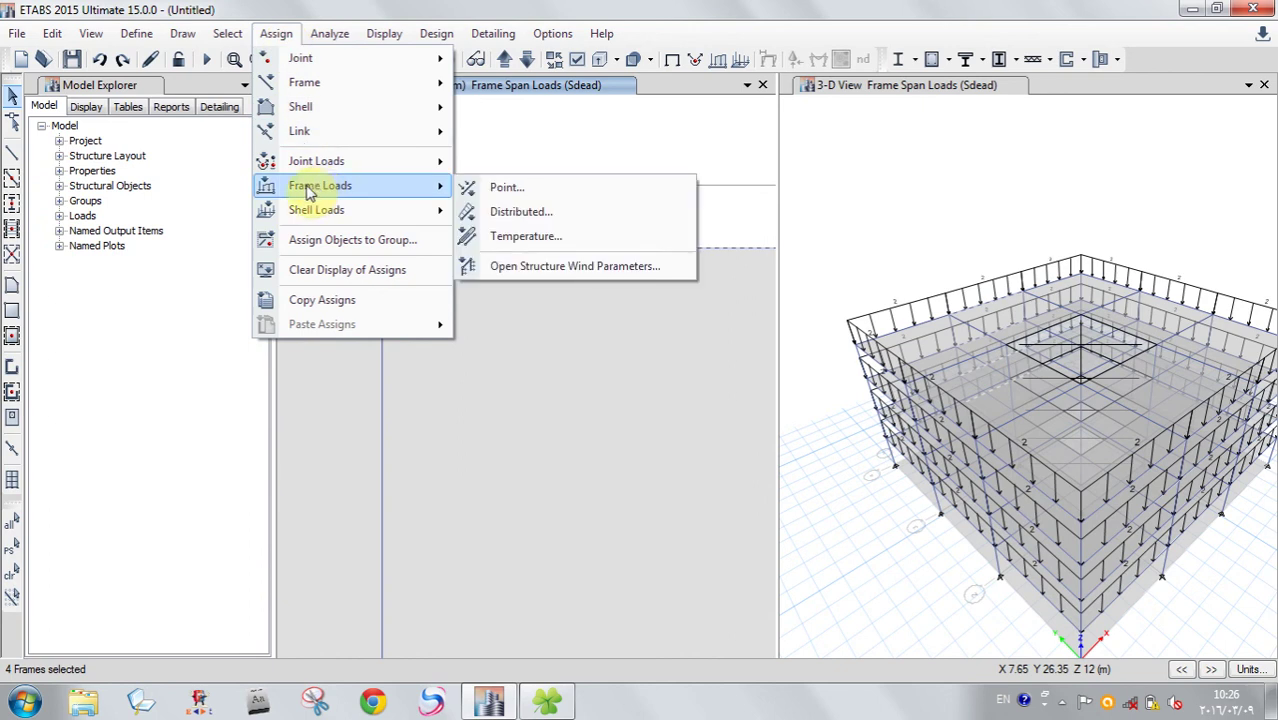
click(522, 190)
drag(394, 289, 452, 111)
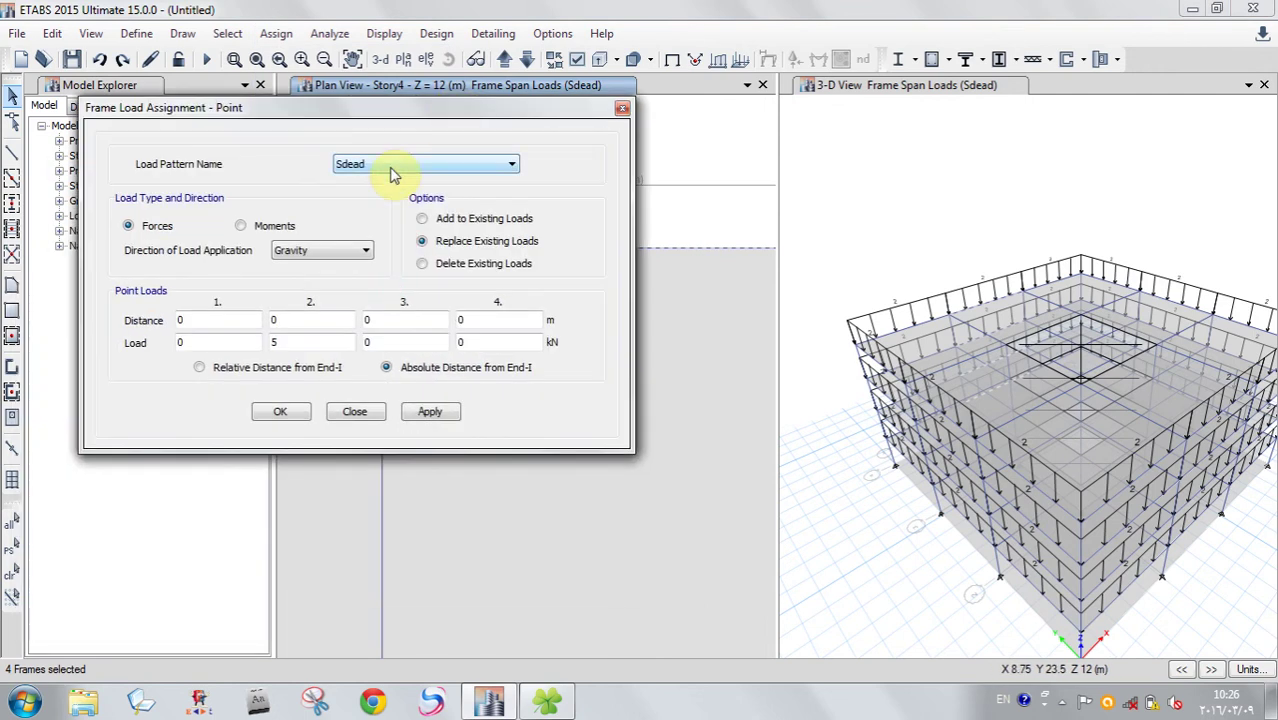
- Set the second point load to 10 kN at an absolute distance of 4 m from End-I
click(281, 345)
double_click(280, 343)
text(0)
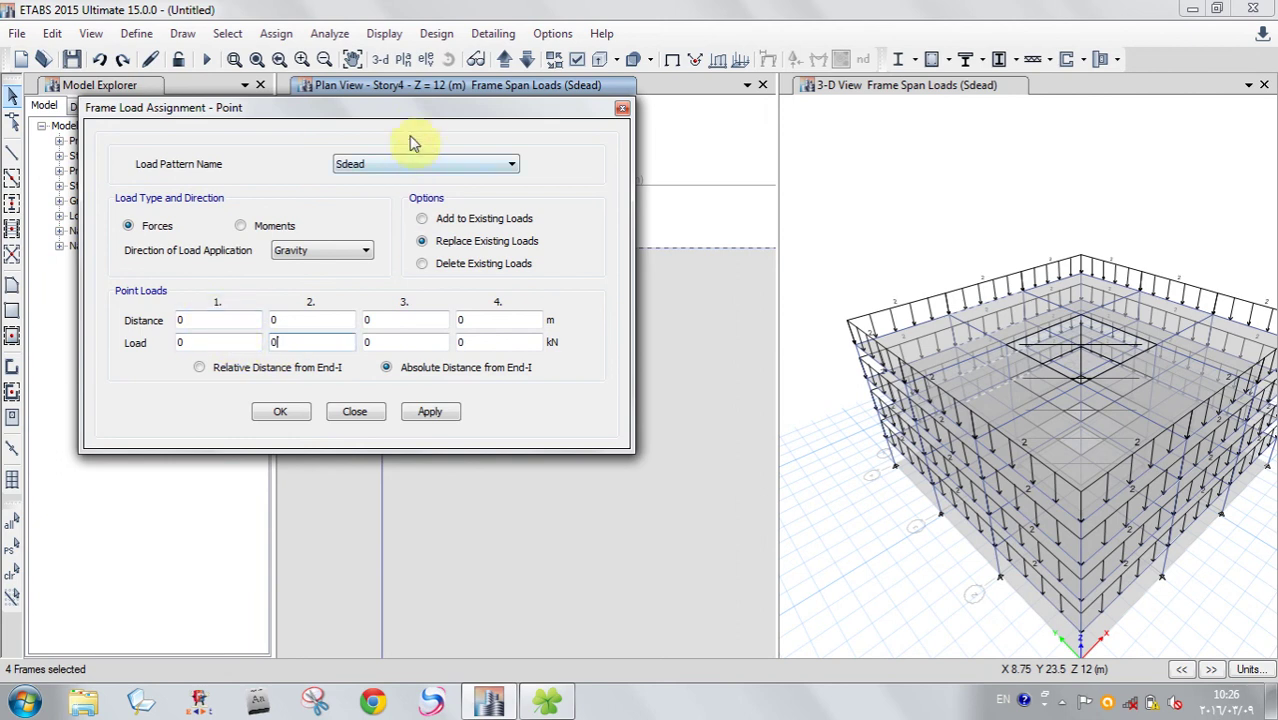
drag(413, 120, 423, 112)
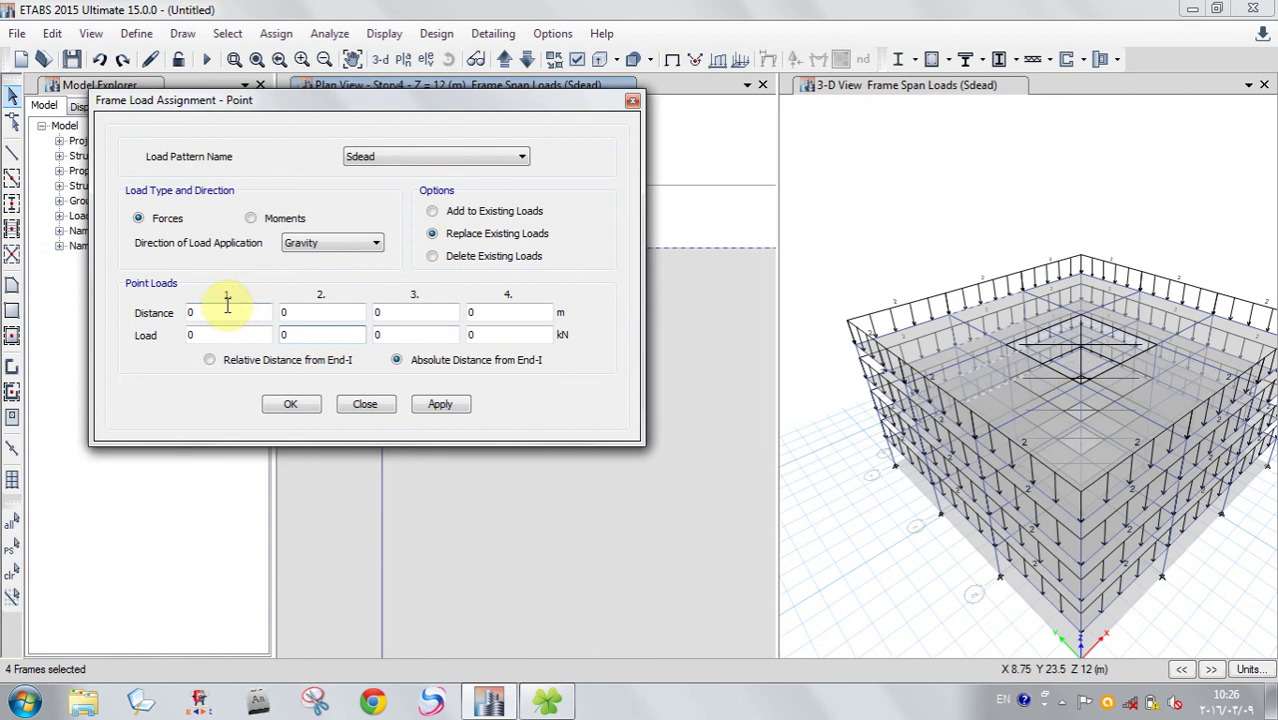
drag(374, 104, 408, 96)
double_click(316, 306)
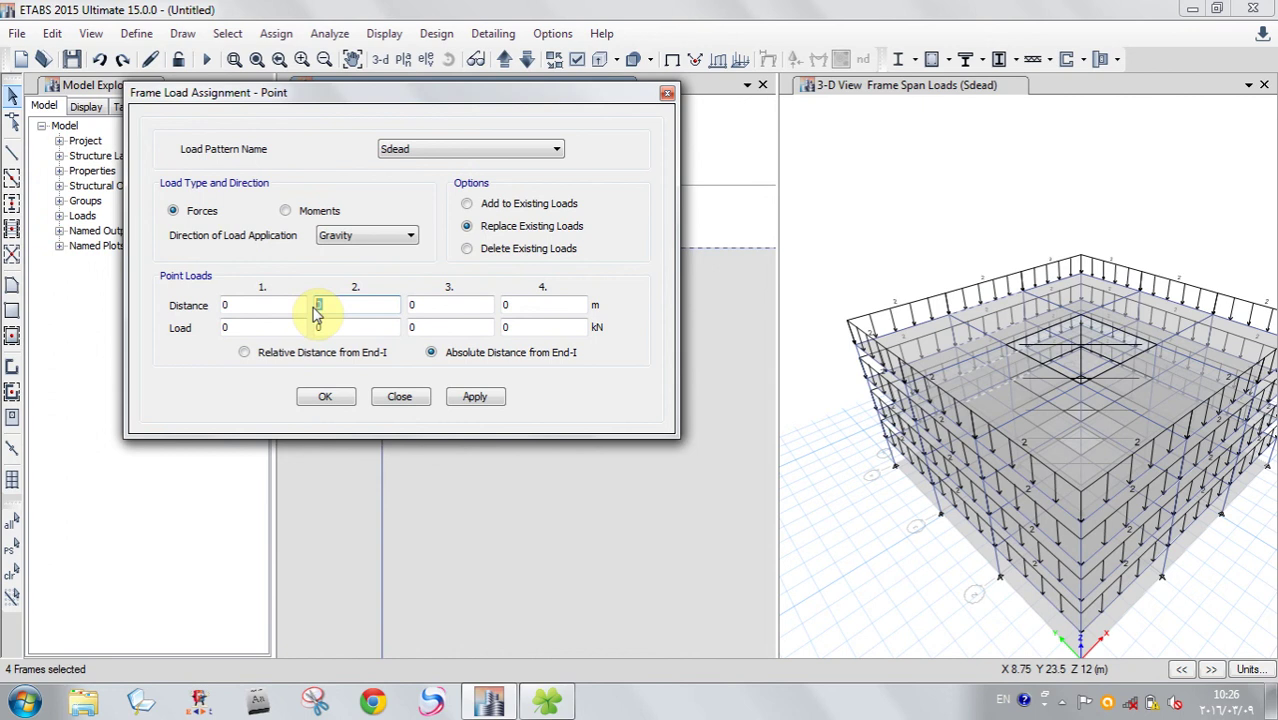
drag(541, 104, 390, 170)
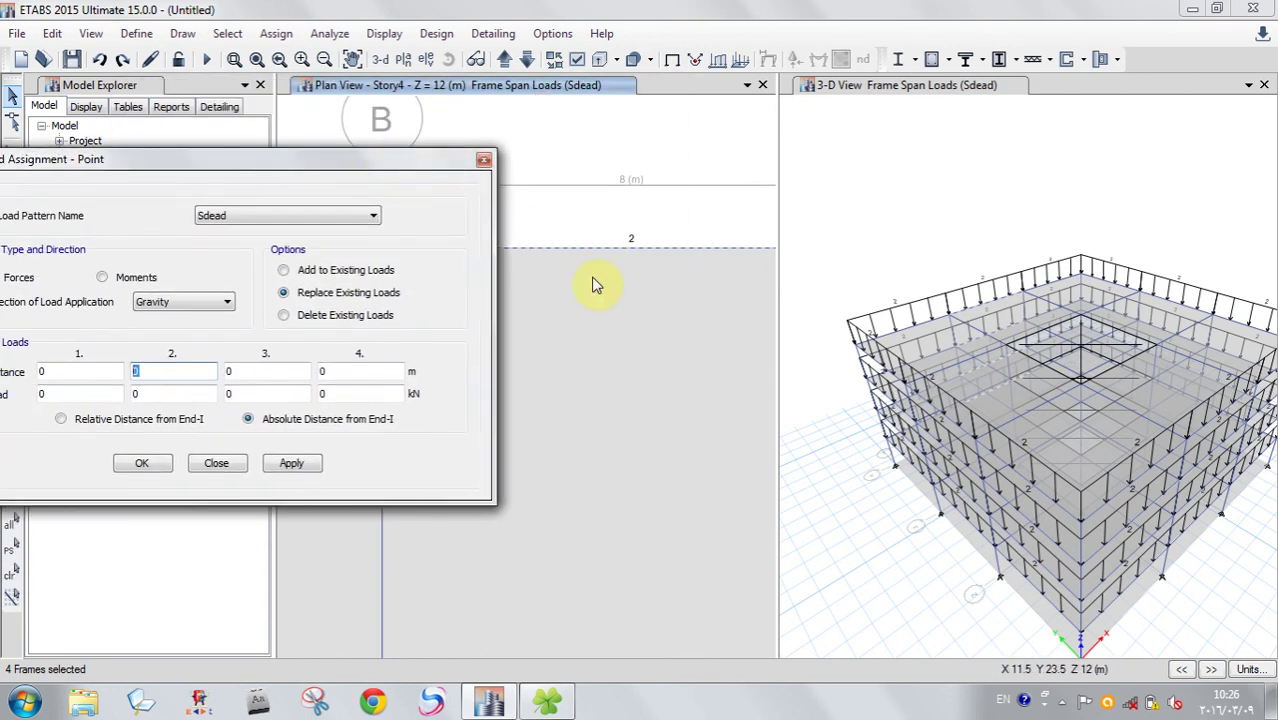
drag(257, 163, 412, 113)
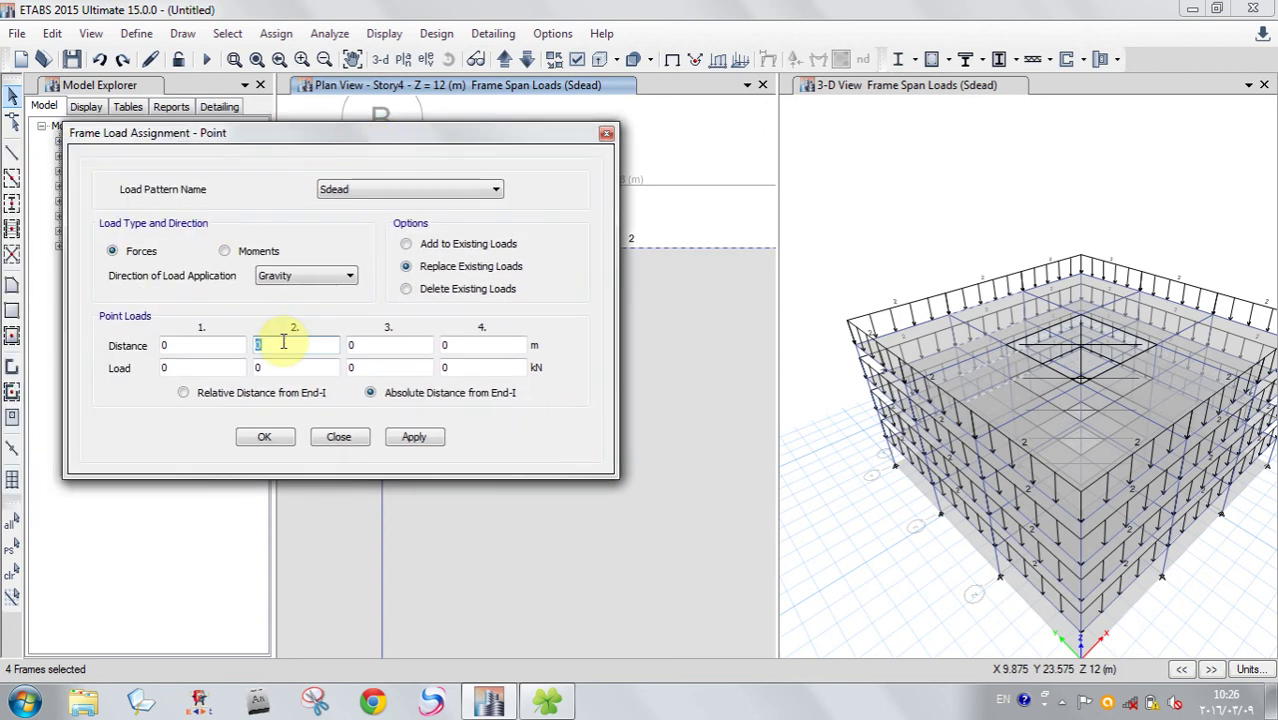
text(4)
key(Tab)
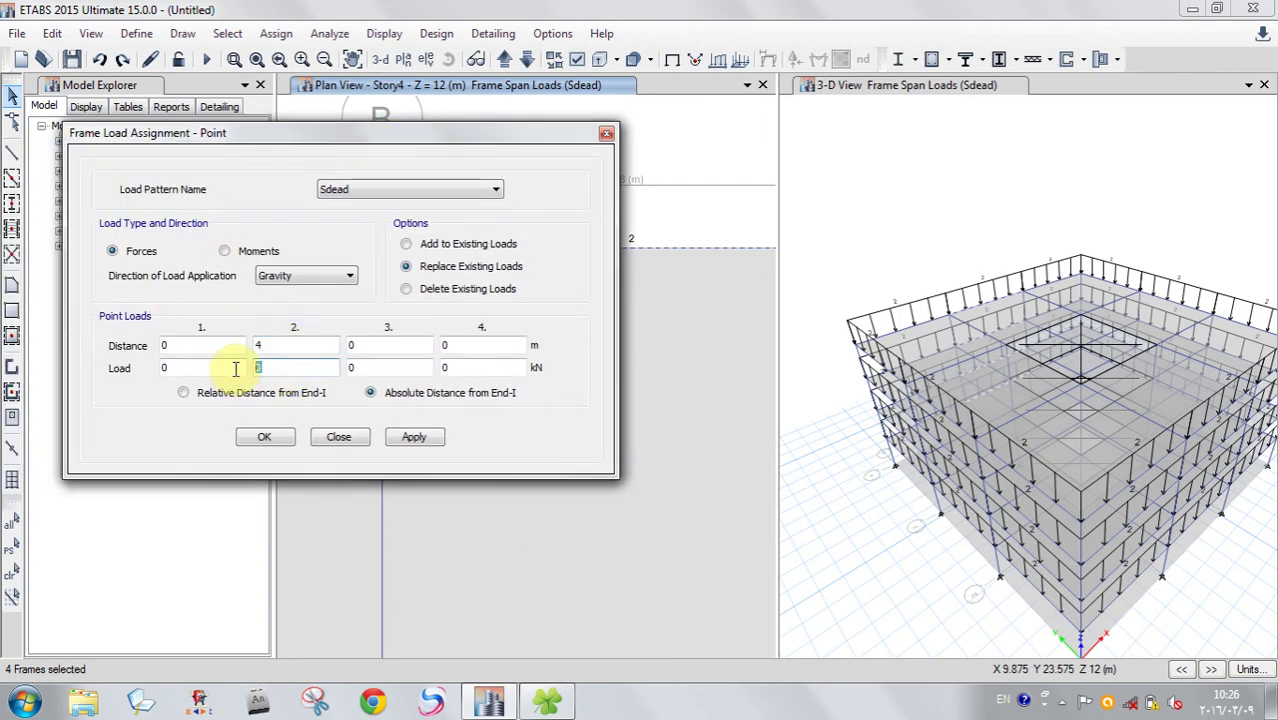
text(10)
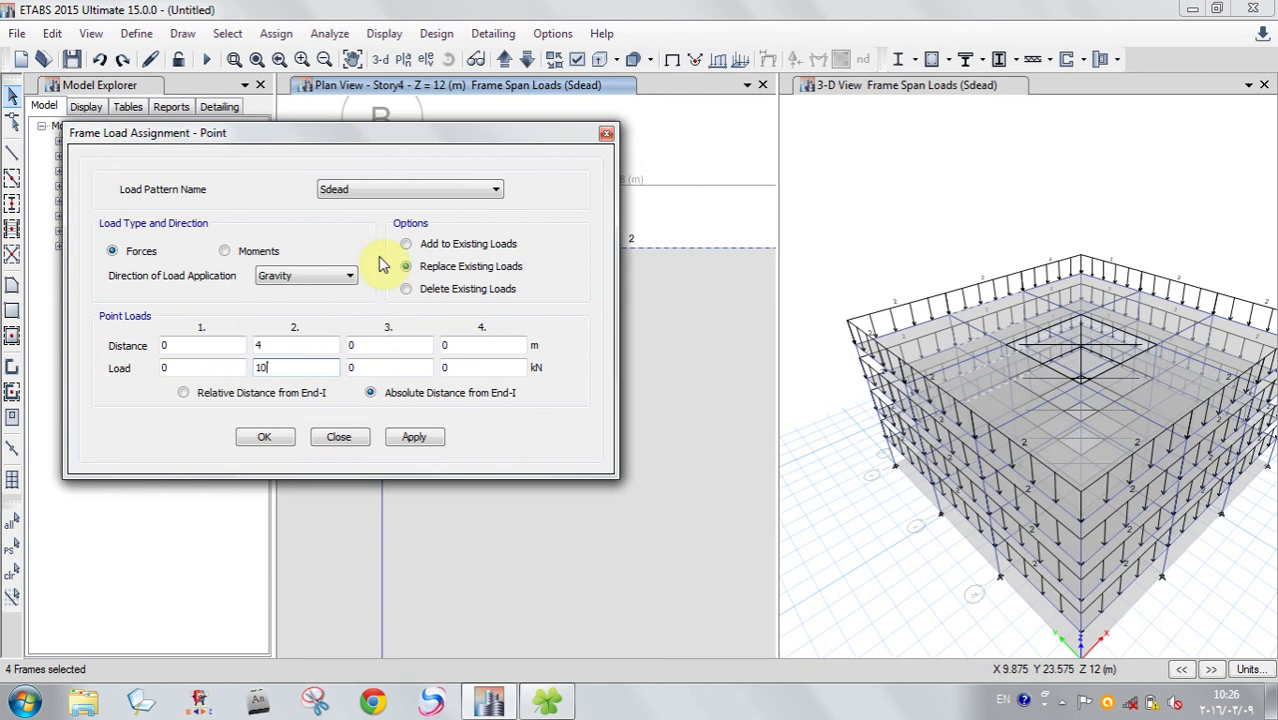
- Set the third point load to 12 kN at 6 m and apply the Sdead point forces in the Gravity direction, replacing existing loads
drag(350, 131, 315, 119)
click(342, 332)
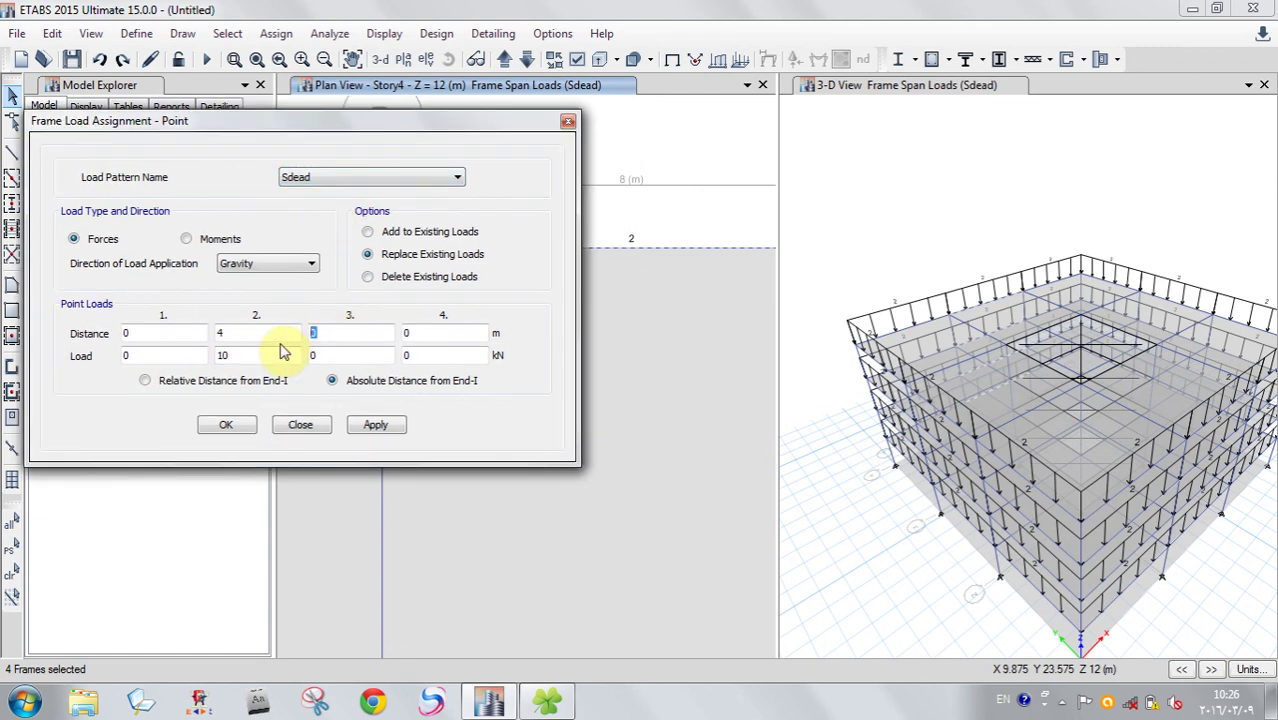
text(6)
click(339, 358)
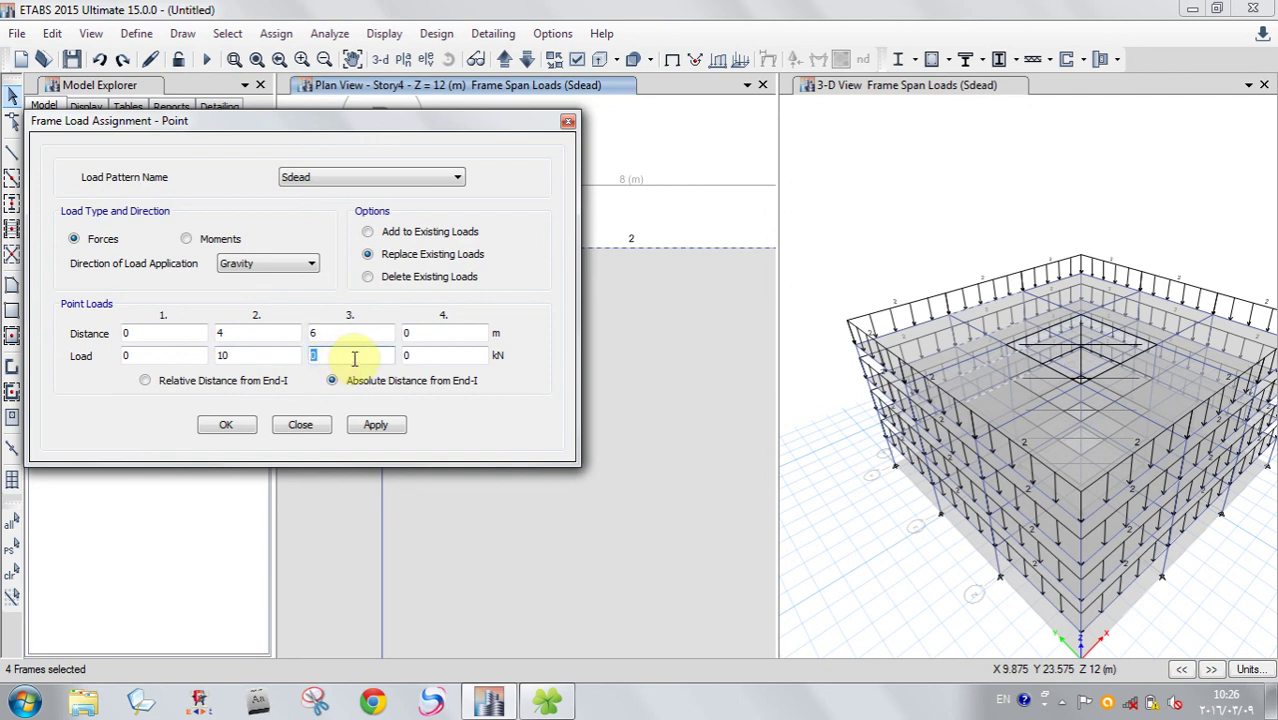
text(12)
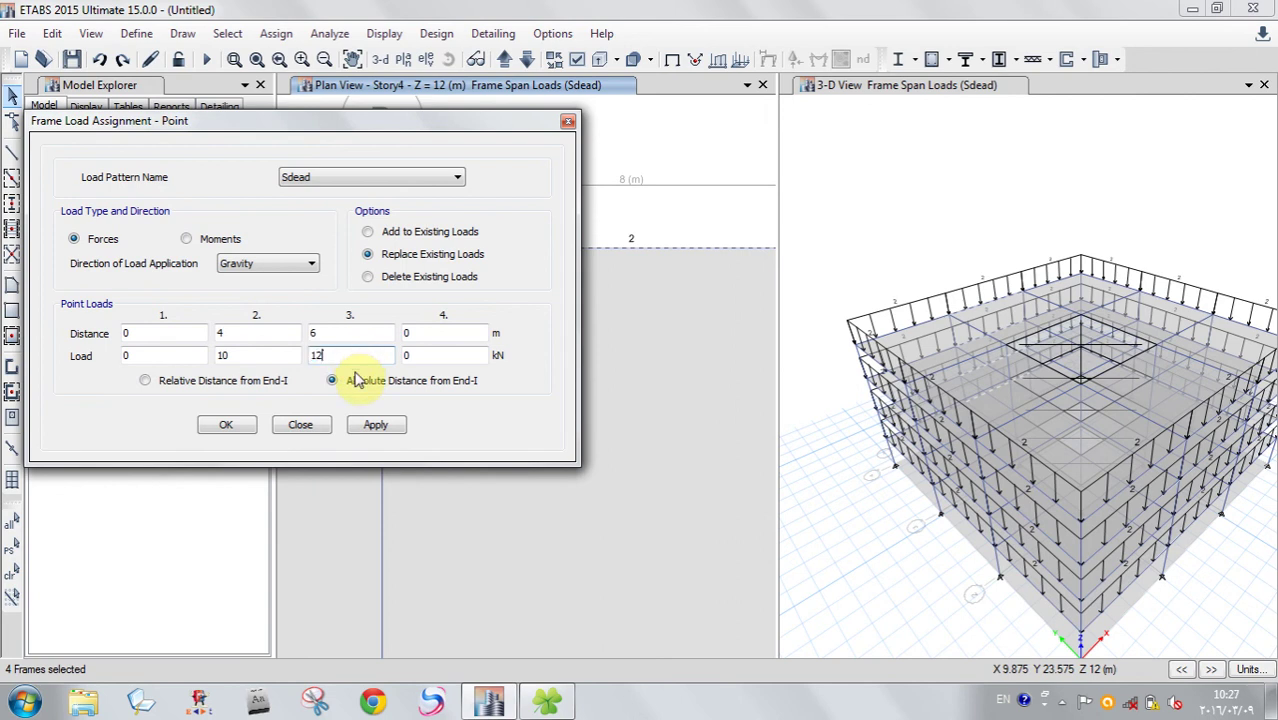
click(425, 335)
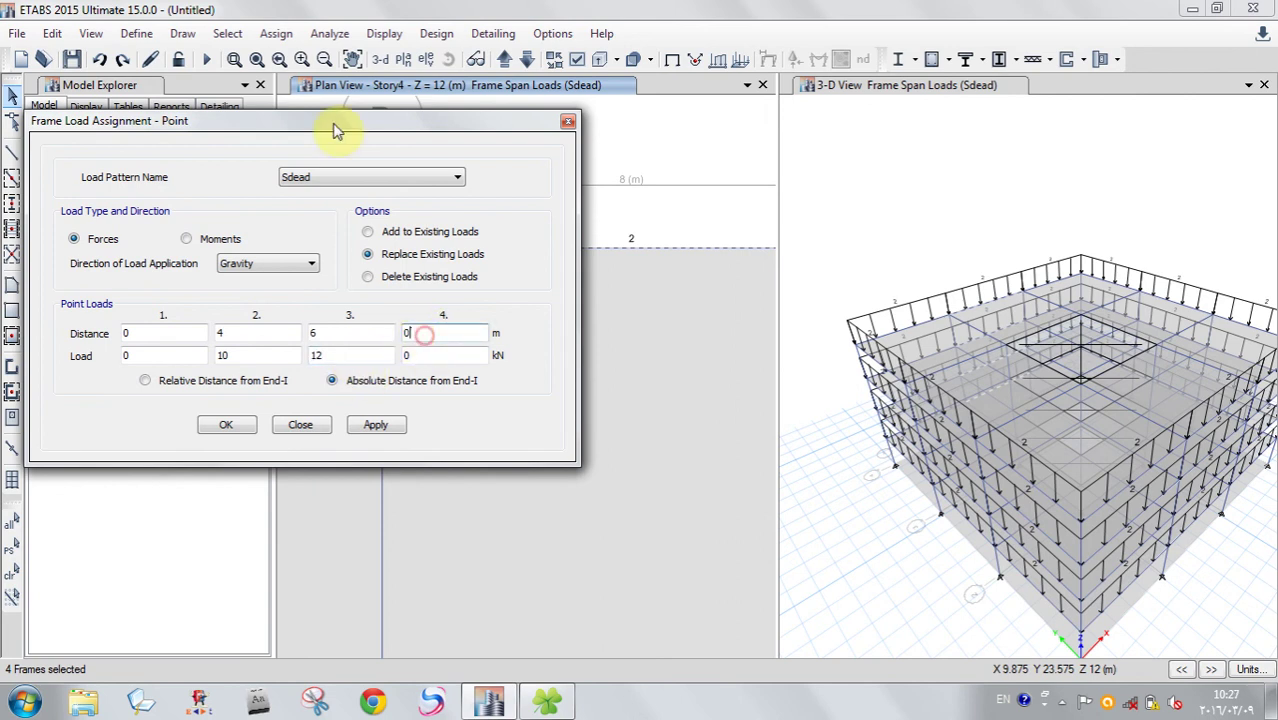
drag(340, 121, 304, 85)
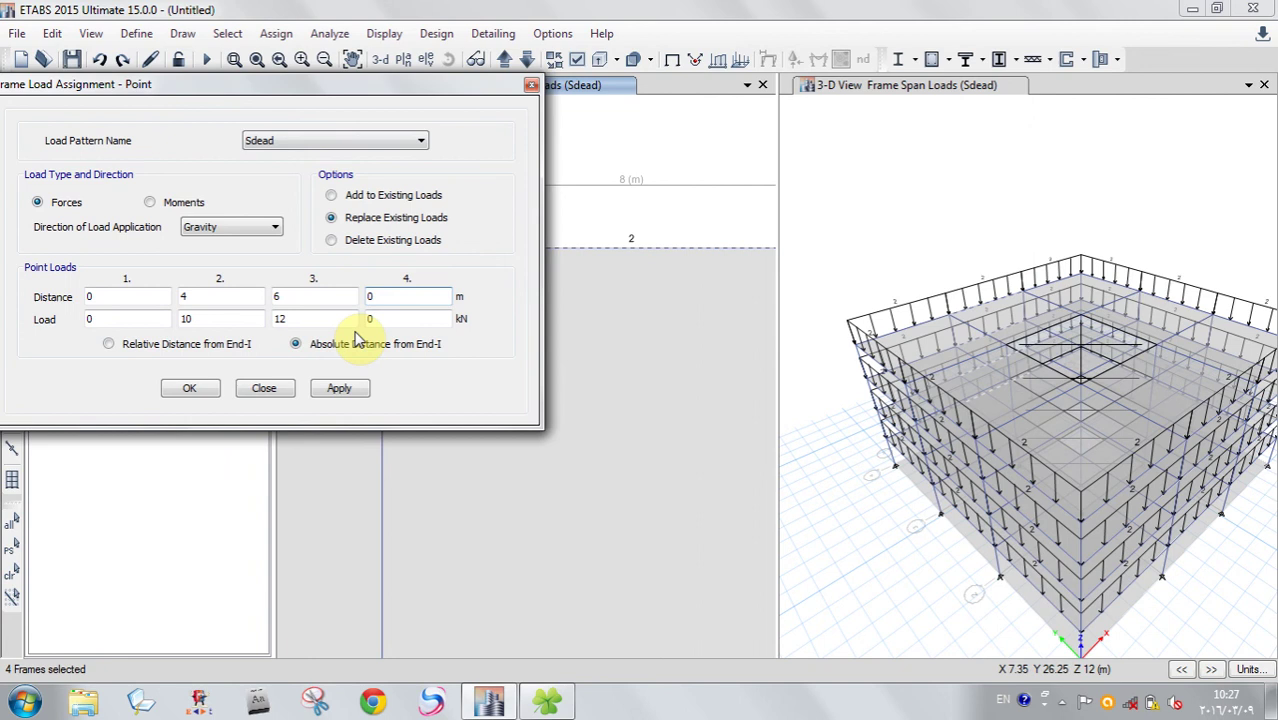
click(336, 390)
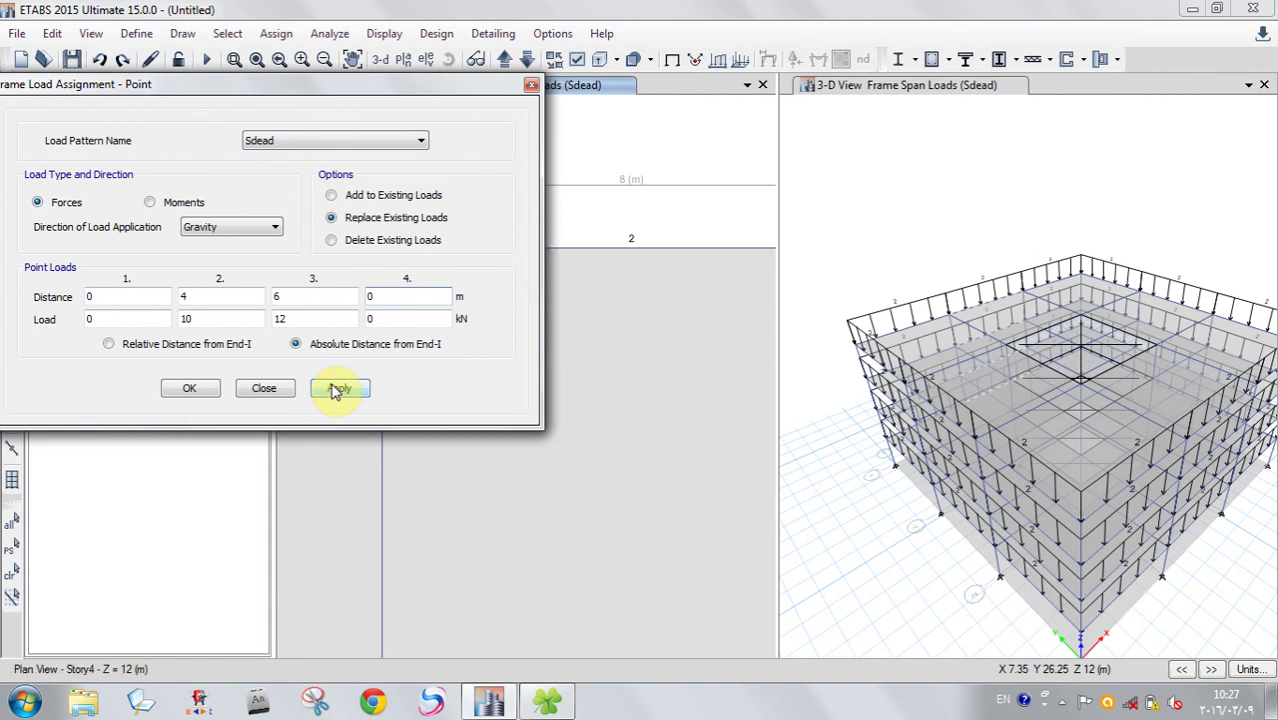
click(189, 388)
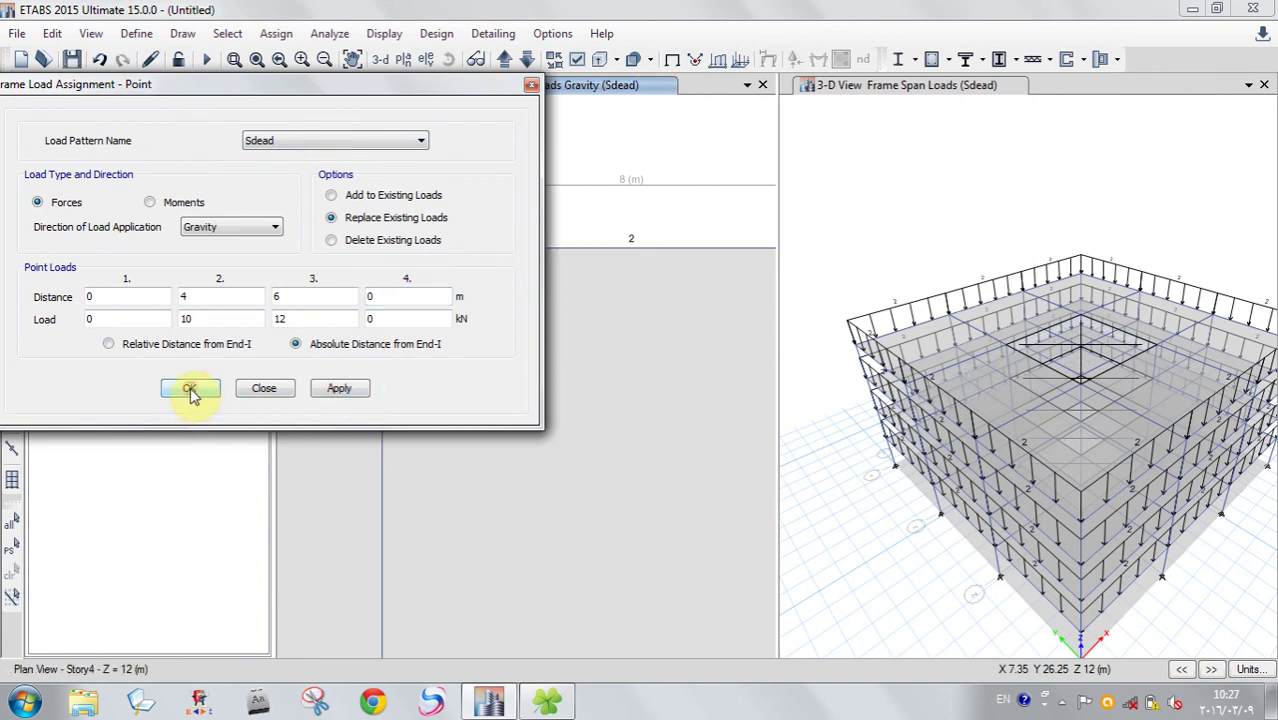
- Select the Story4 beam on grid line 4 between B and C and inspect the loads in its beam information
click(856, 88)
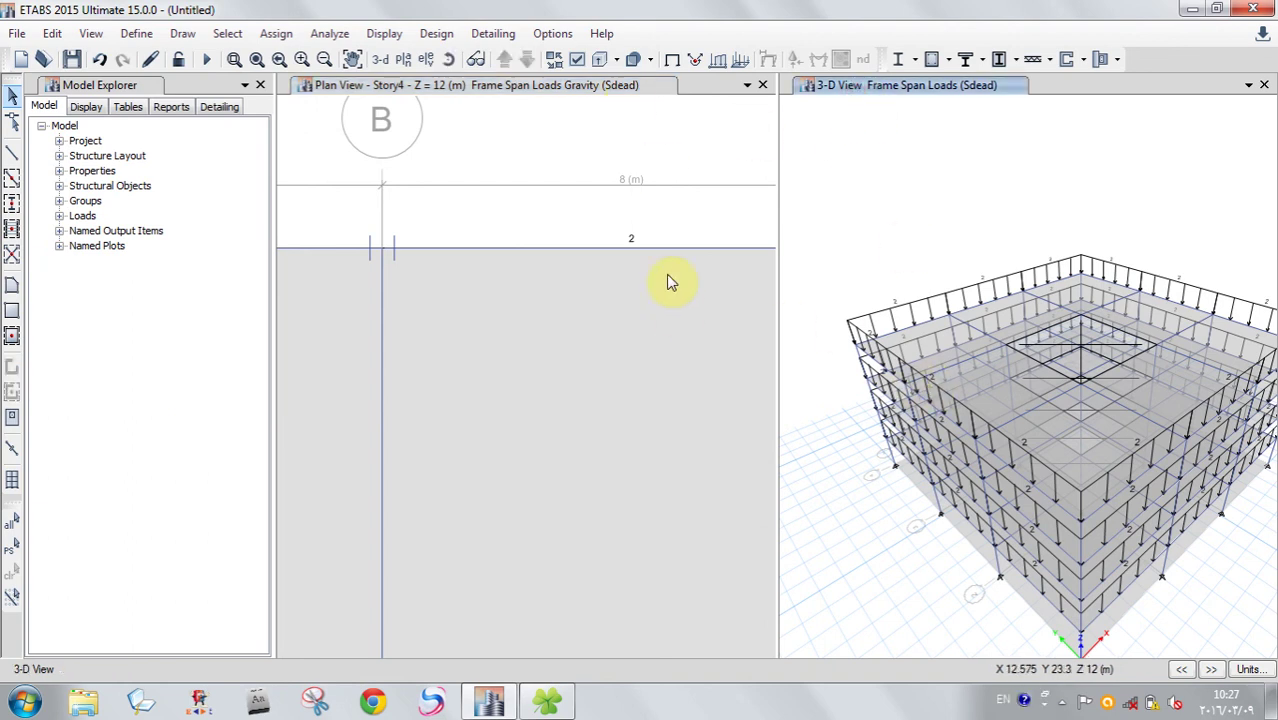
click(631, 250)
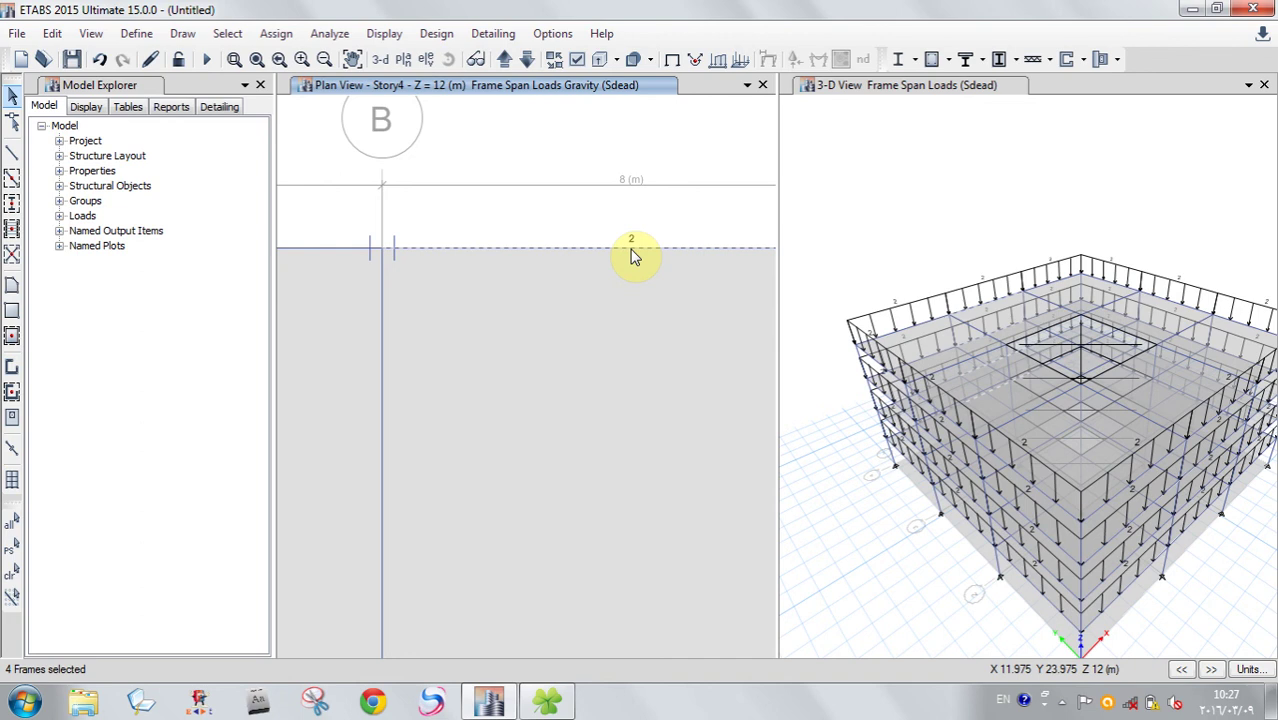
right_click(631, 249)
click(661, 183)
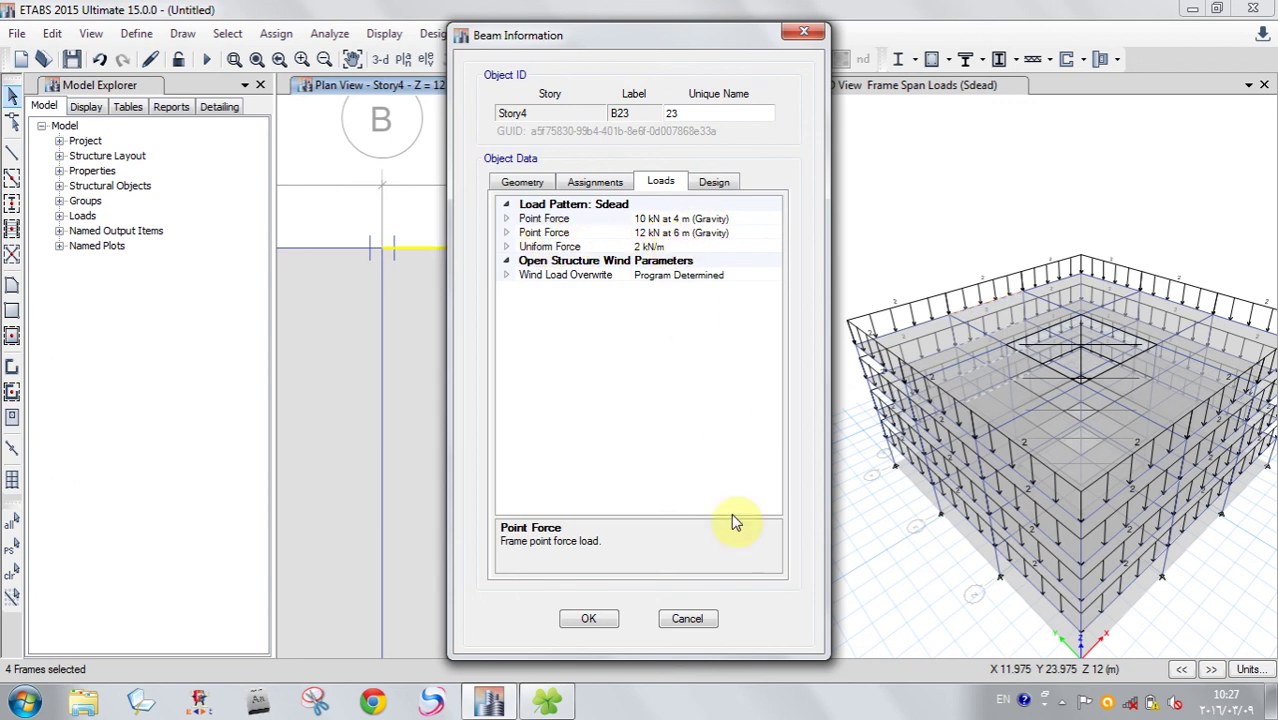
click(689, 620)
- Refresh the Sdead span forces in the 3-D view, with joint loads and loading values included
click(975, 350)
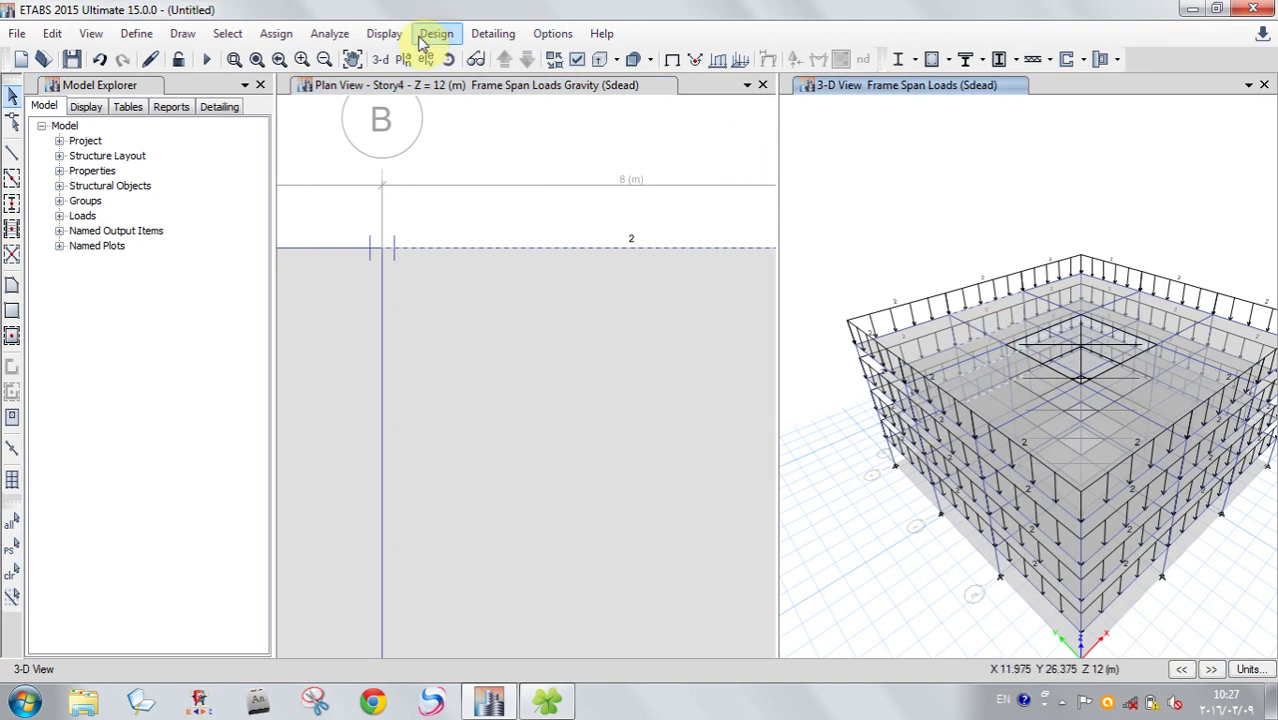
click(384, 33)
mouse_move(400, 88)
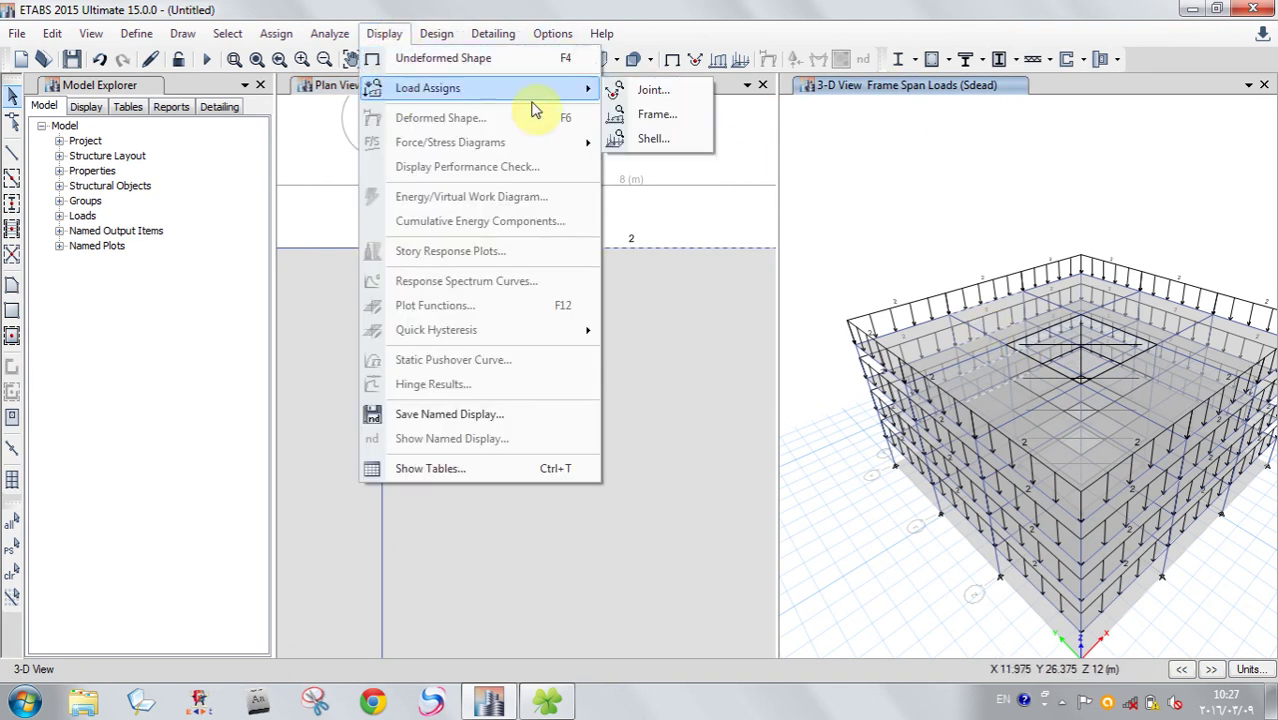
click(645, 116)
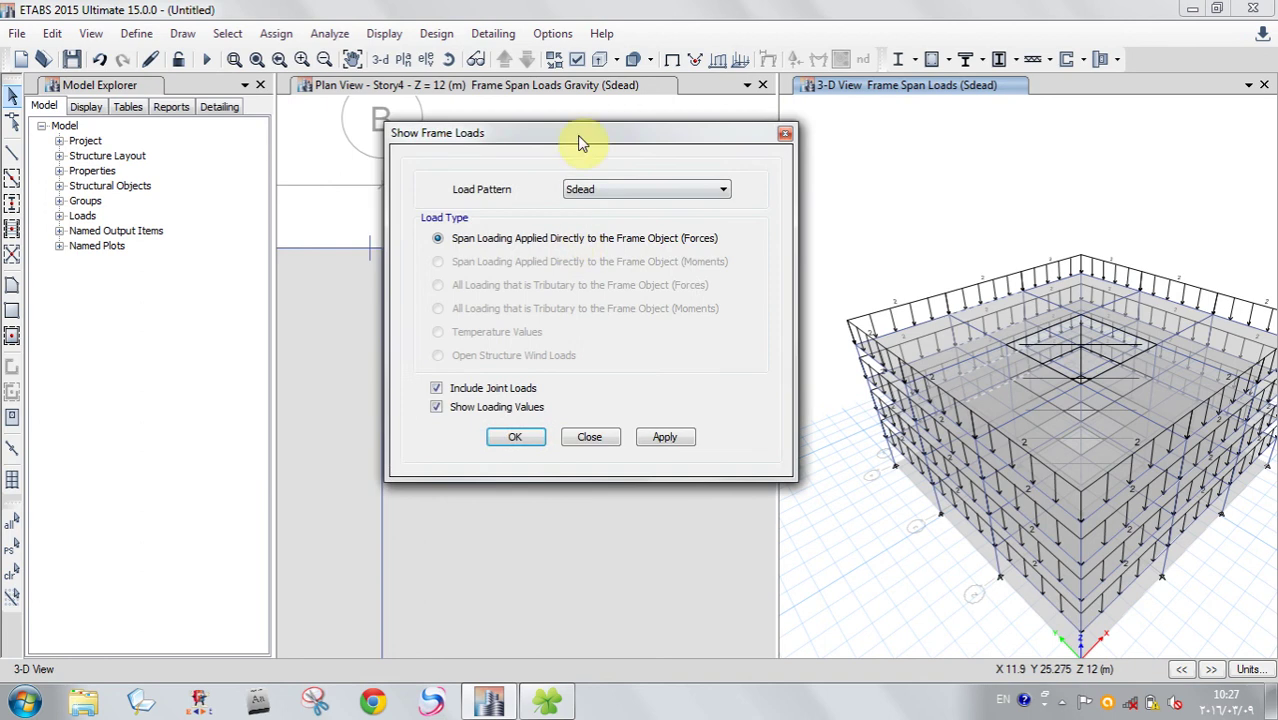
drag(587, 130, 527, 118)
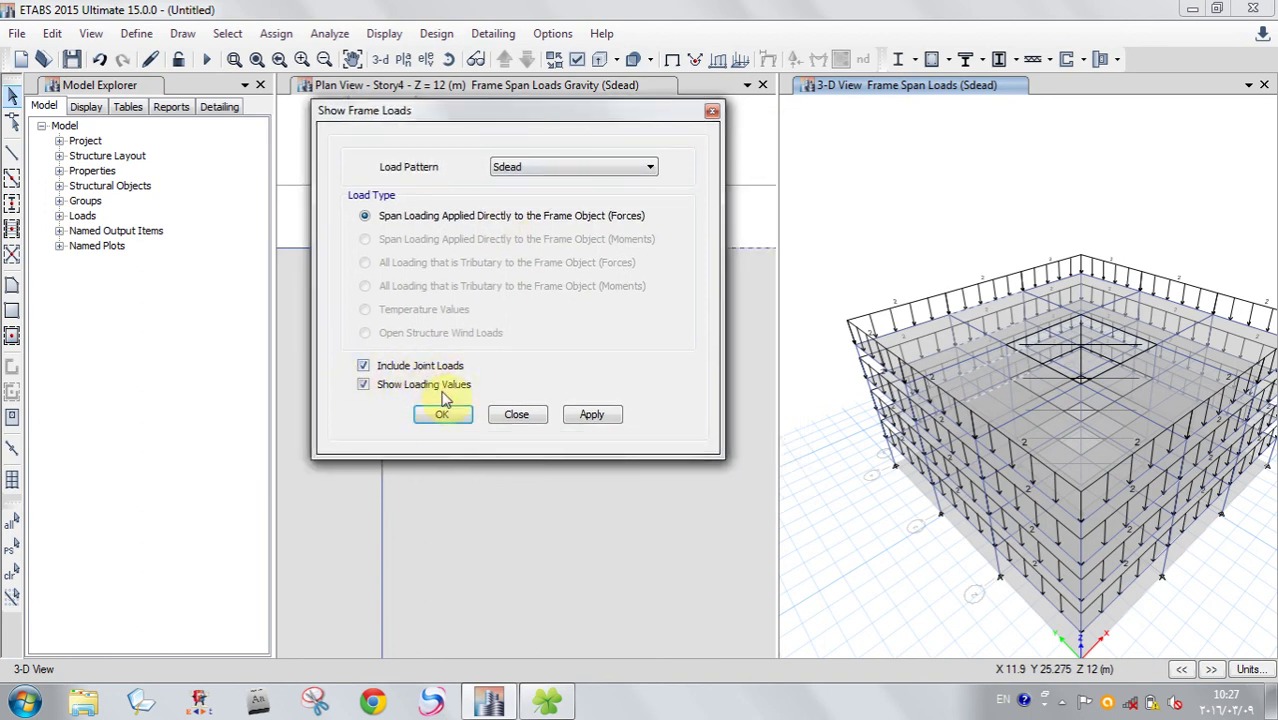
click(592, 416)
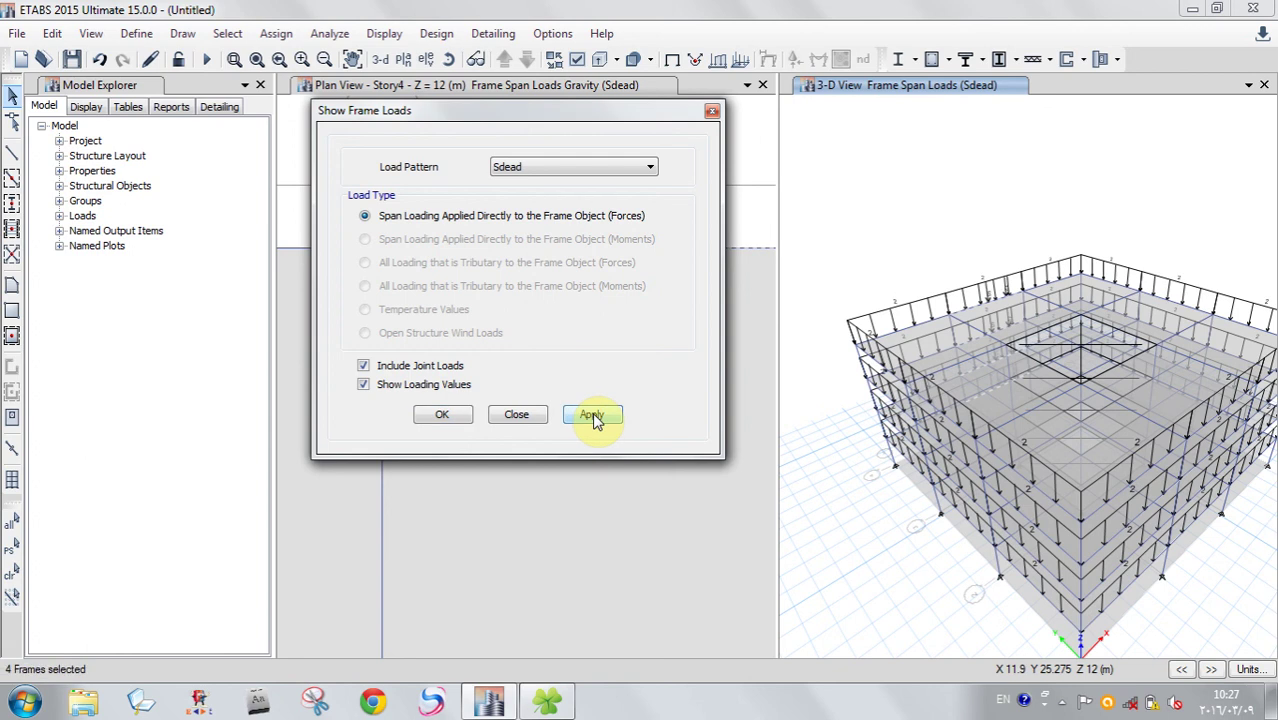
- Examine the point loads on the middle beams of grid line 4 in the 3-D view and close the frame load display settings
click(910, 92)
scroll(1008, 330, up, 5)
scroll(1022, 345, down, 1)
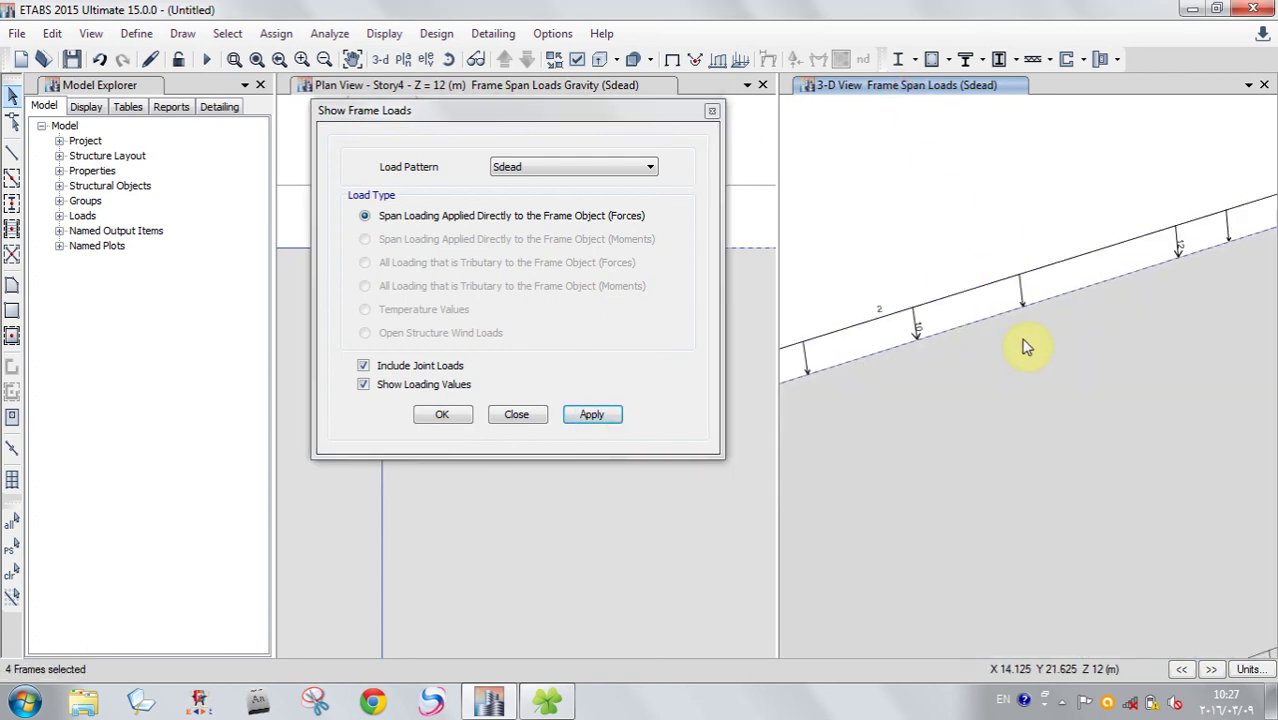
scroll(1055, 308, down, 1)
scroll(1110, 322, down, 1)
scroll(1100, 335, up, 2)
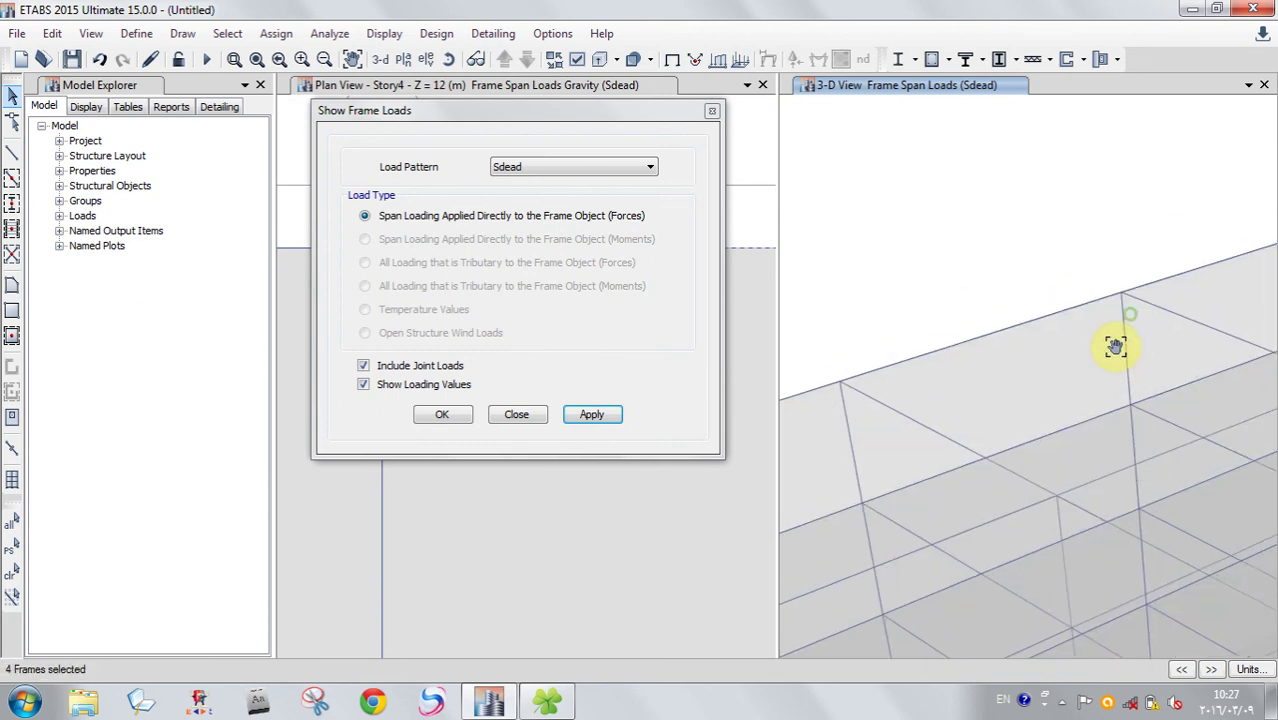
scroll(1070, 342, down, 1)
scroll(998, 343, up, 1)
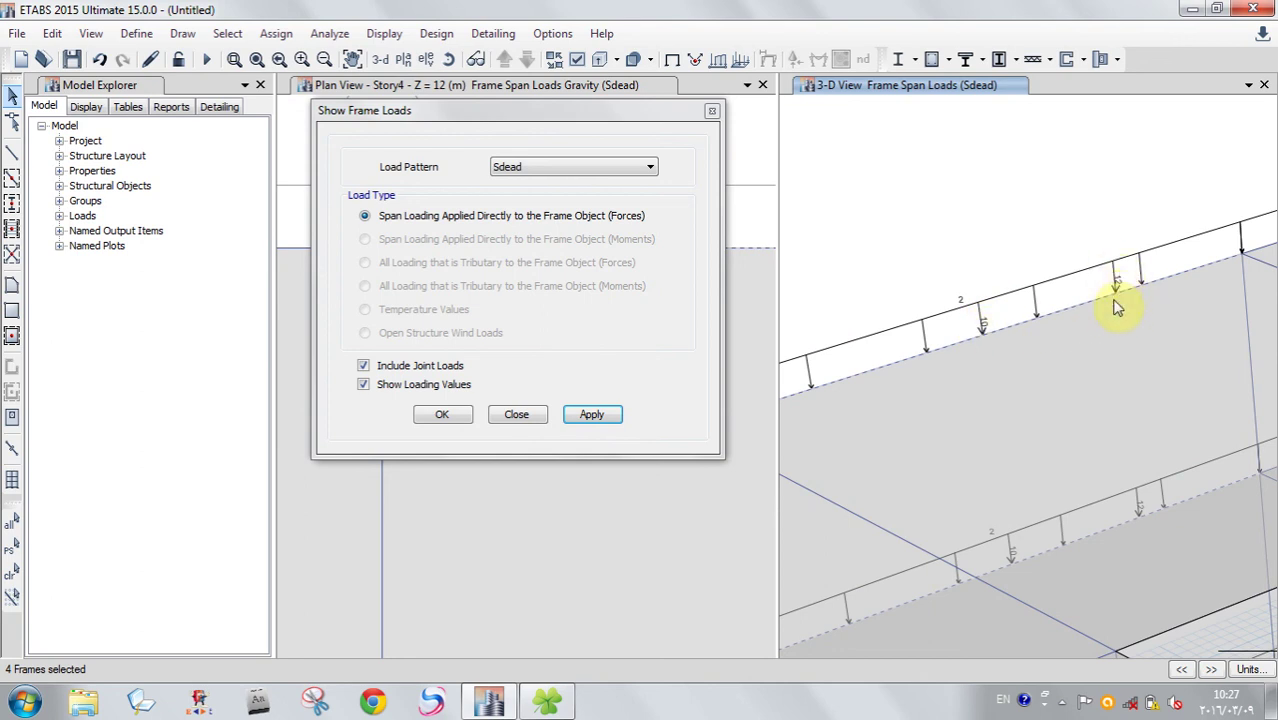
click(525, 418)
- Look over the loaded building in the 3-D view and the whole Story4 floor in the plan view
scroll(965, 440, down, 8)
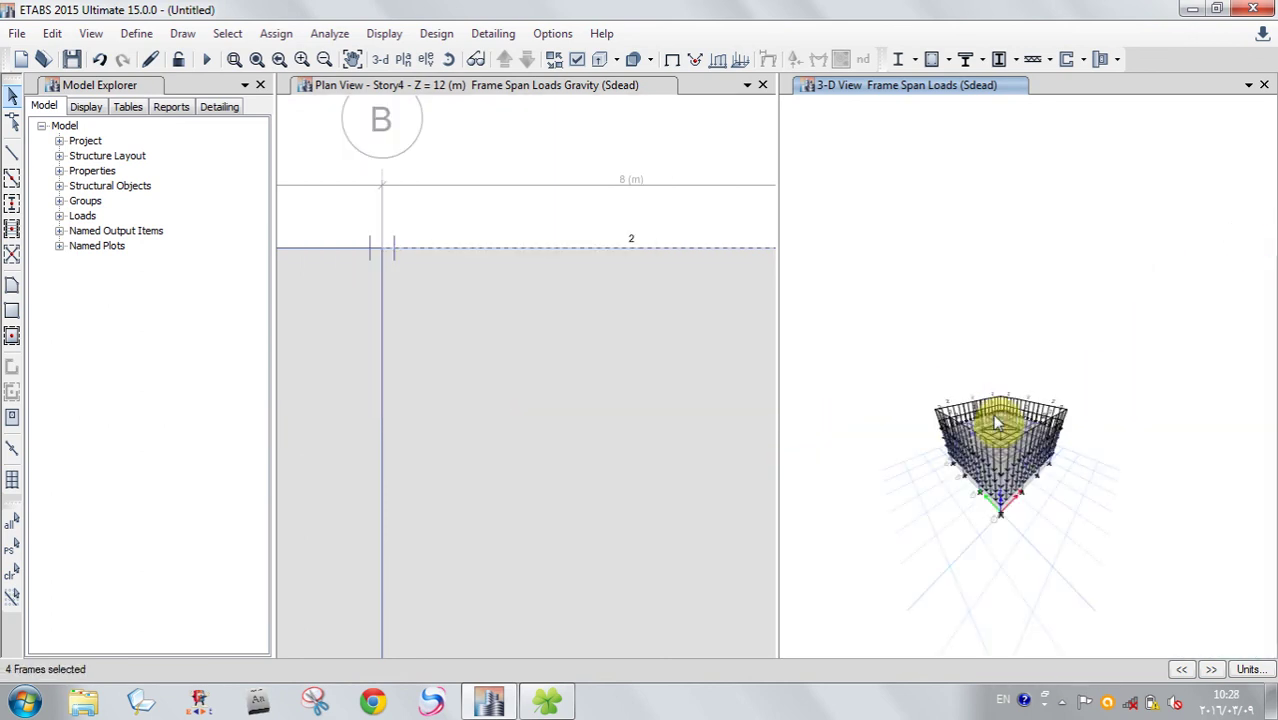
scroll(1010, 345, up, 10)
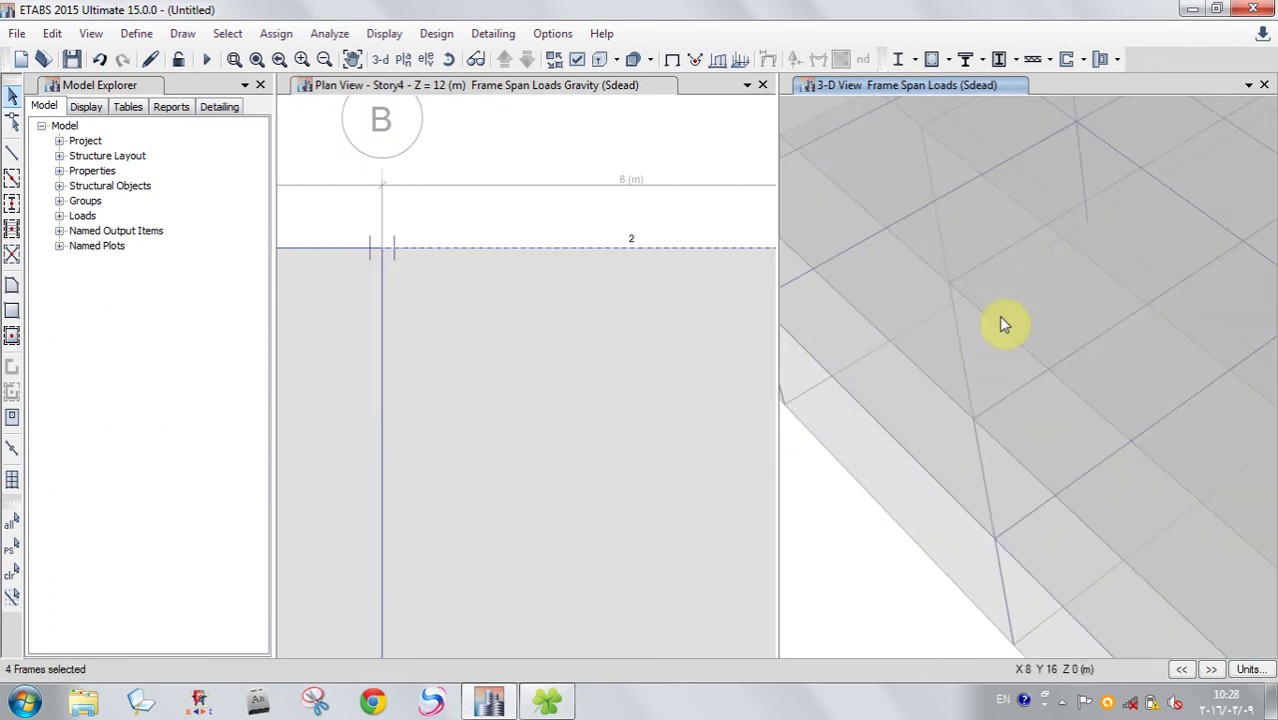
scroll(1050, 320, down, 3)
scroll(1015, 280, up, 5)
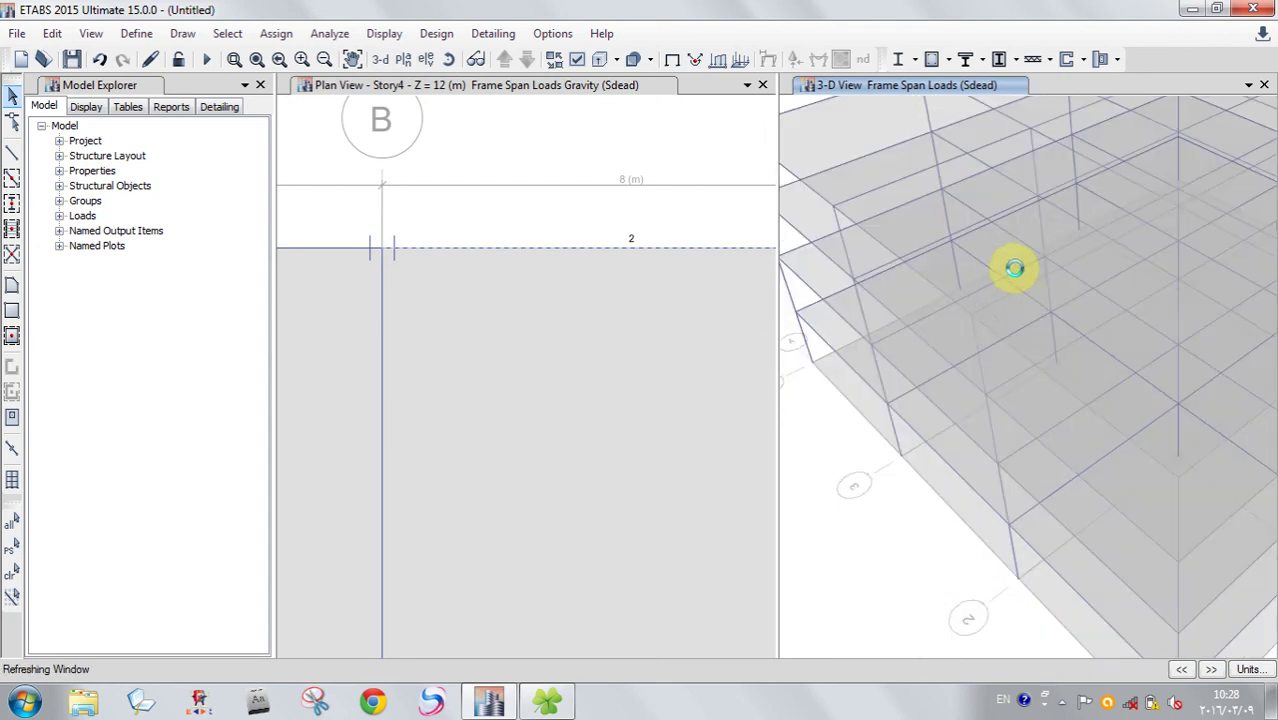
scroll(1035, 345, up, 3)
scroll(990, 310, down, 3)
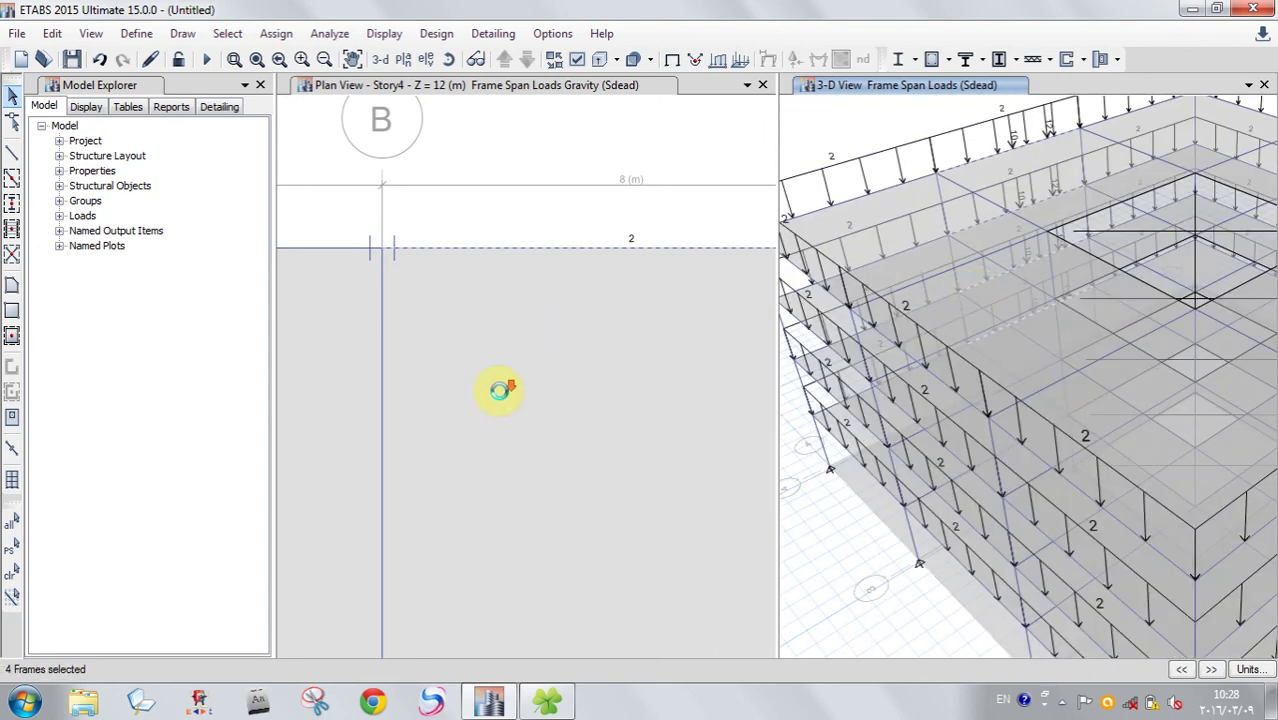
scroll(422, 165, down, 2)
scroll(436, 405, down, 4)
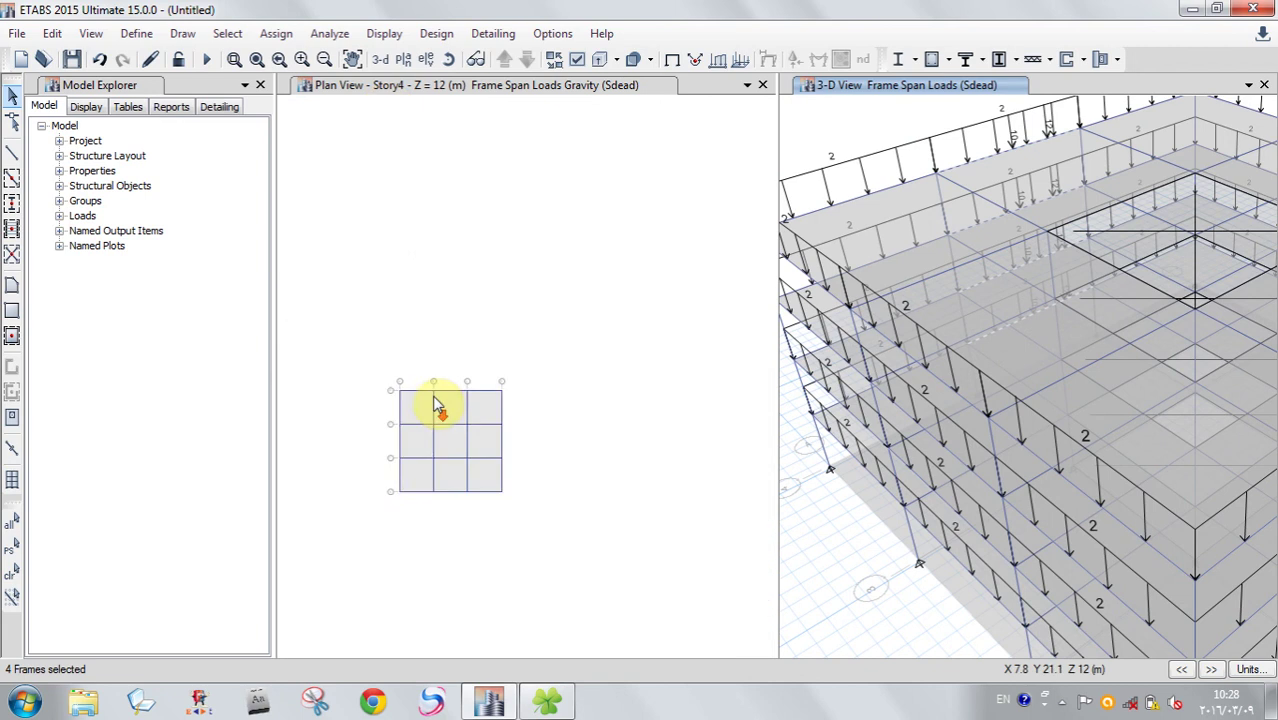
click(448, 374)
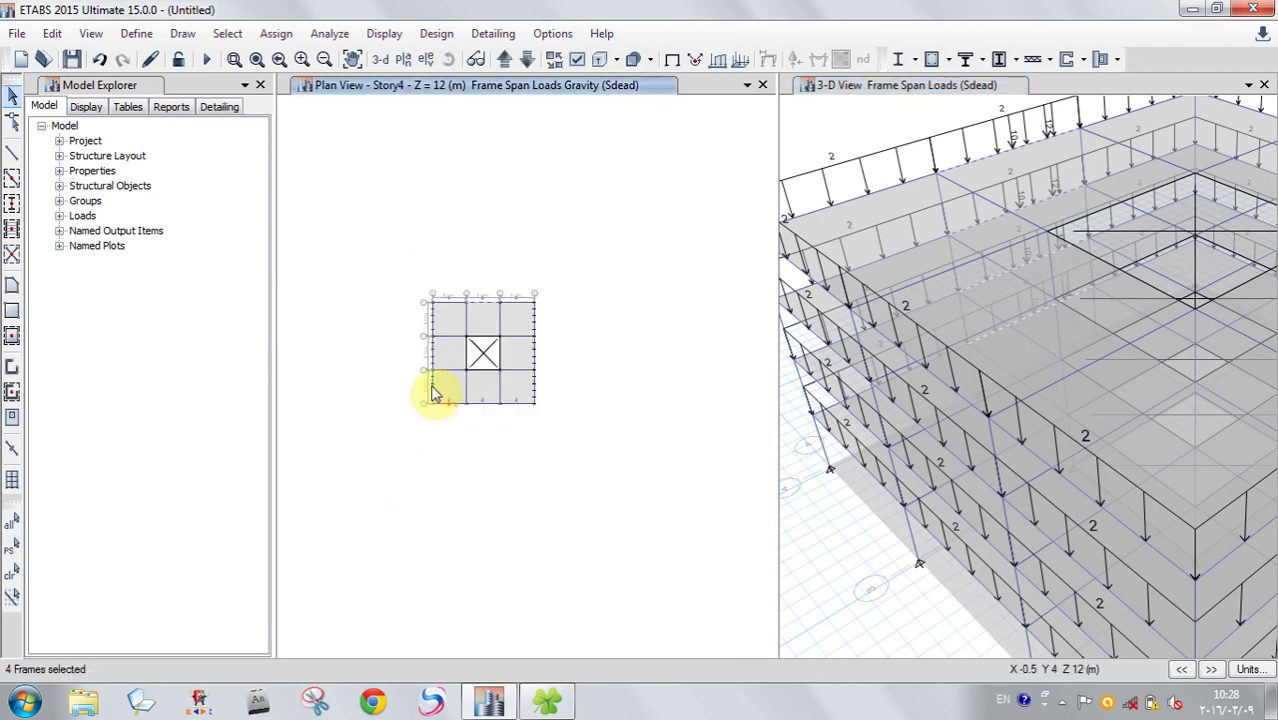
scroll(443, 343, up, 2)
scroll(445, 345, up, 2)
middle_drag(616, 268, 566, 294)
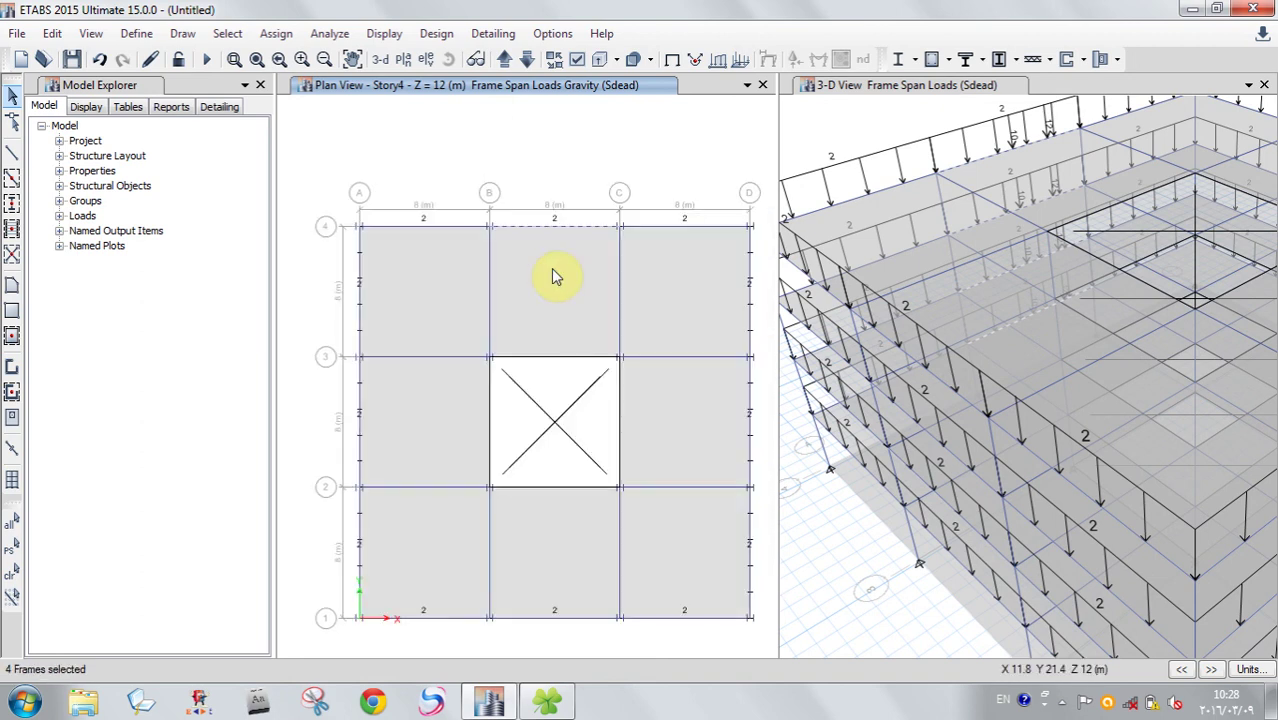